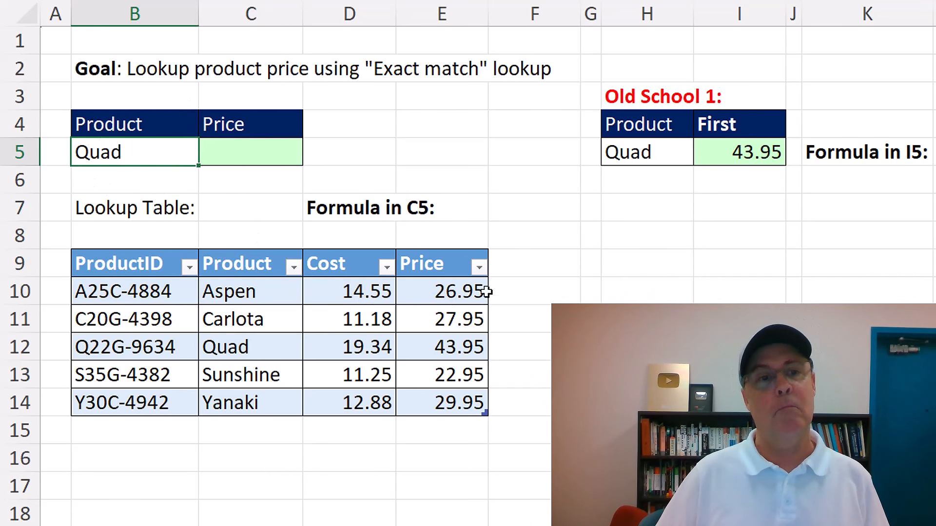
# Start an XLOOKUP formula in C5 with B5 as the lookup value and tProduct[Product] as the lookup array
pyautogui.click(272, 149)
pyautogui.write('=xl')
pyautogui.press('Tab')
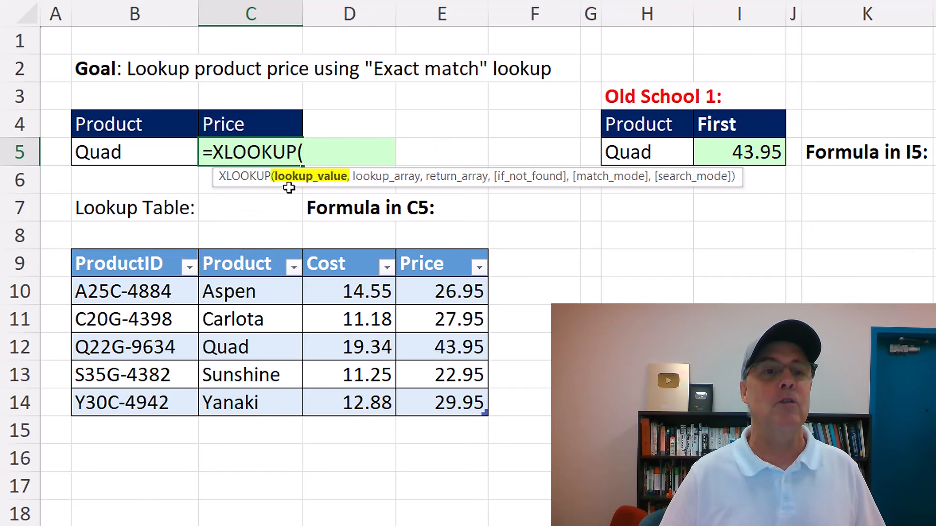
pyautogui.click(159, 147)
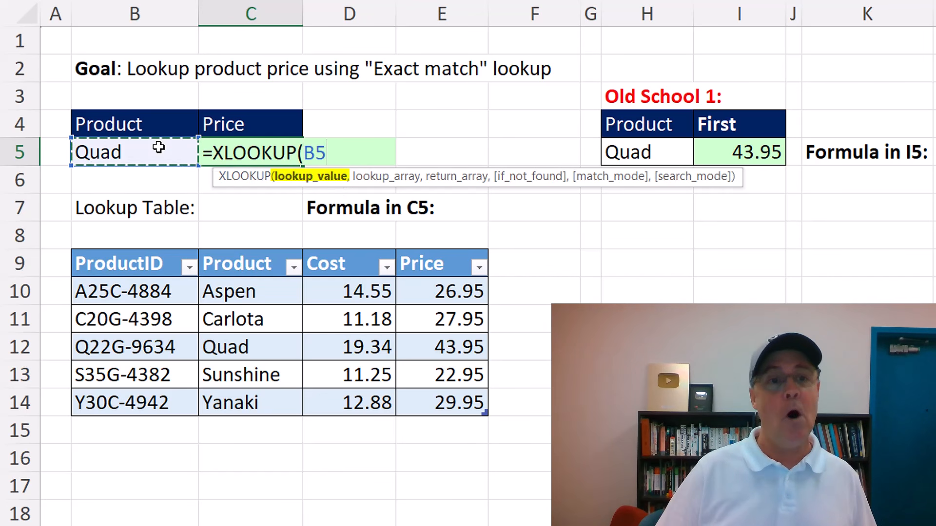
pyautogui.write(',')
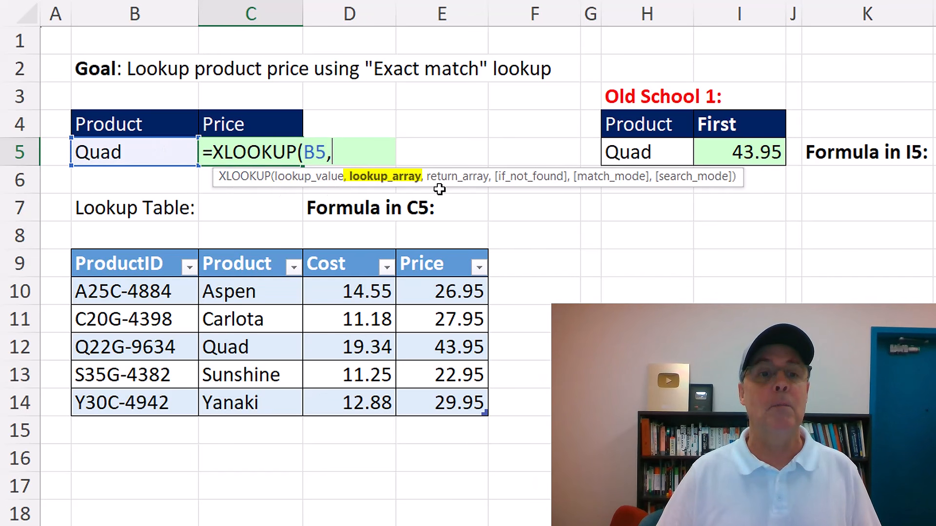
pyautogui.click(260, 249)
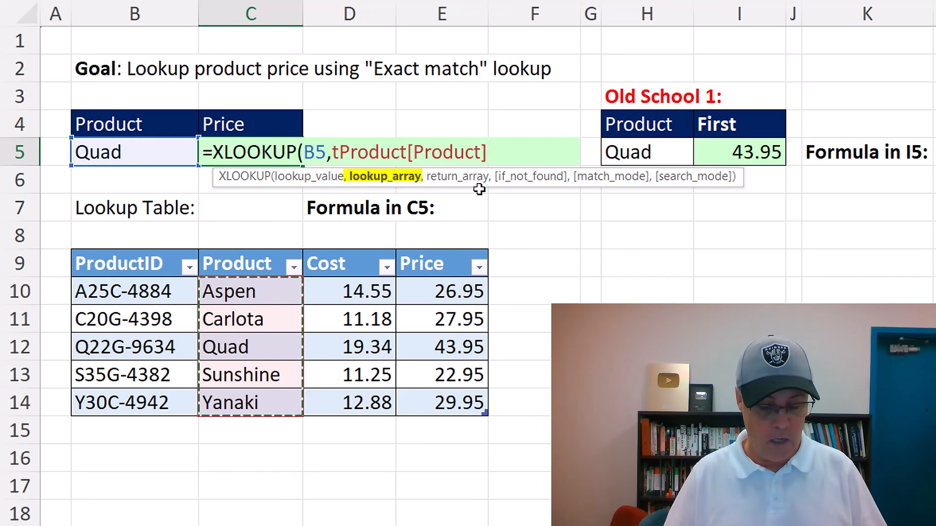
# Use tProduct[Price] as the XLOOKUP return array, leave out the optional arguments, and enter the formula in C5
pyautogui.write(',')
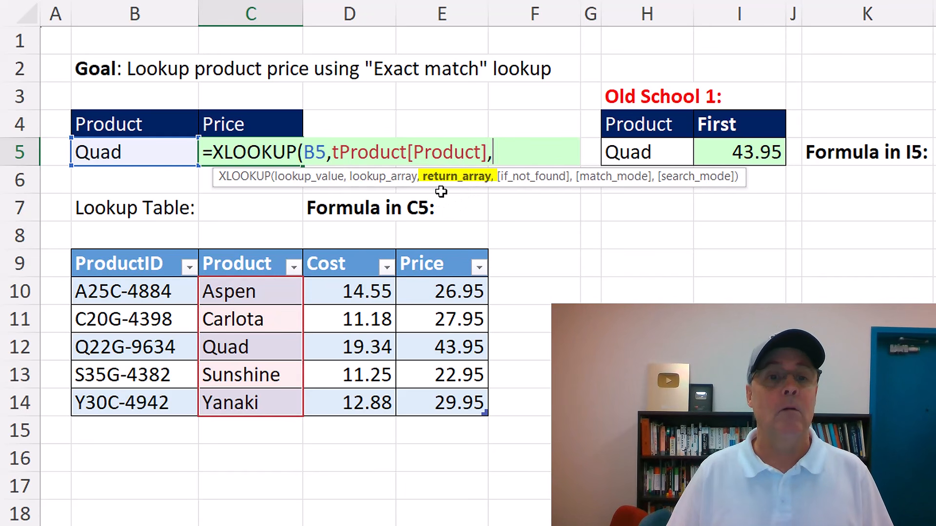
pyautogui.click(448, 247)
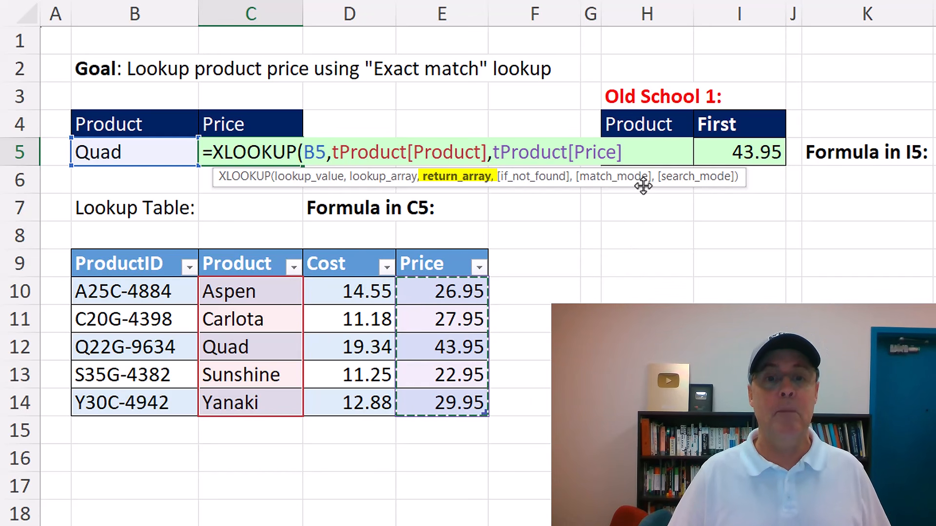
pyautogui.write(',')
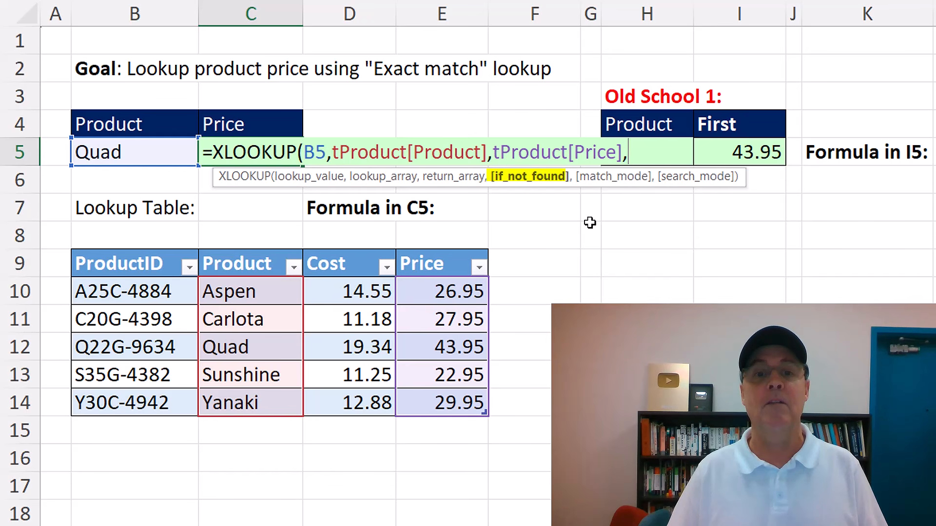
pyautogui.write(',')
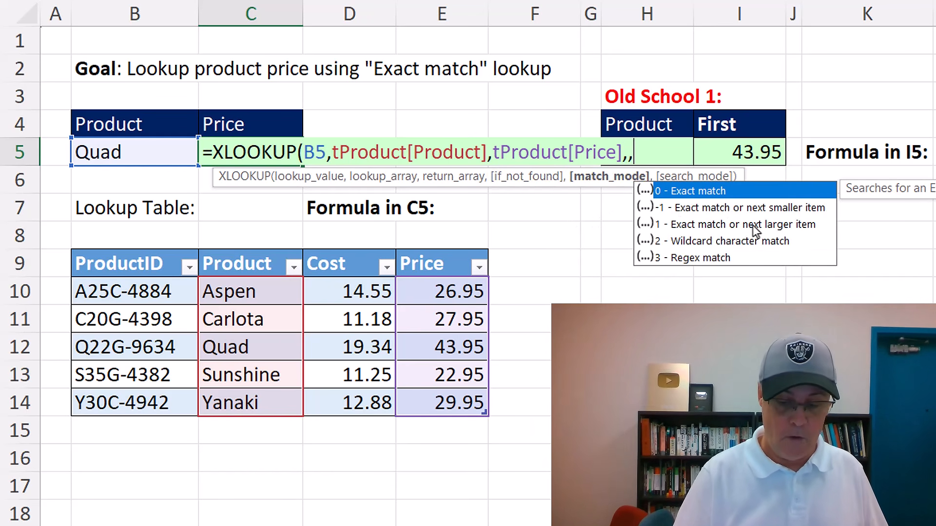
pyautogui.press('BackSpace')
pyautogui.press('BackSpace')
pyautogui.write(')')
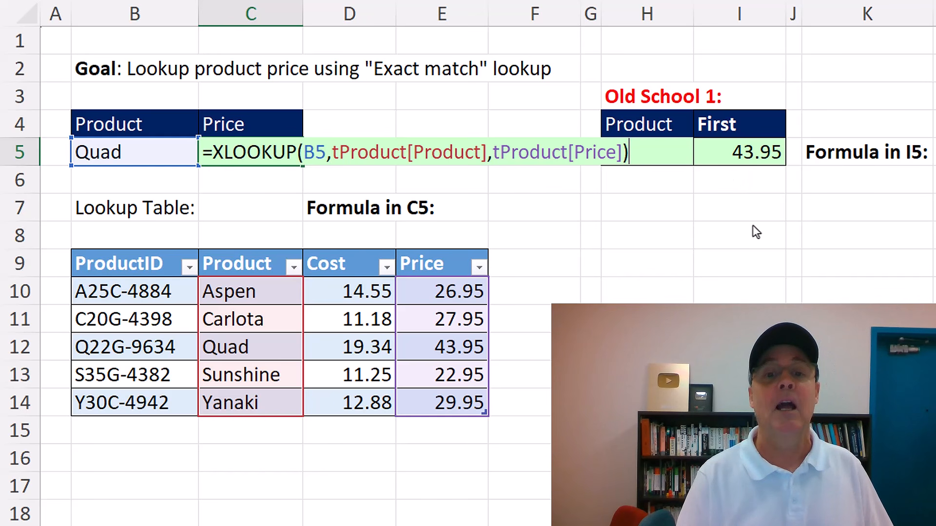
pyautogui.hotkey('ctrl', 'Return')
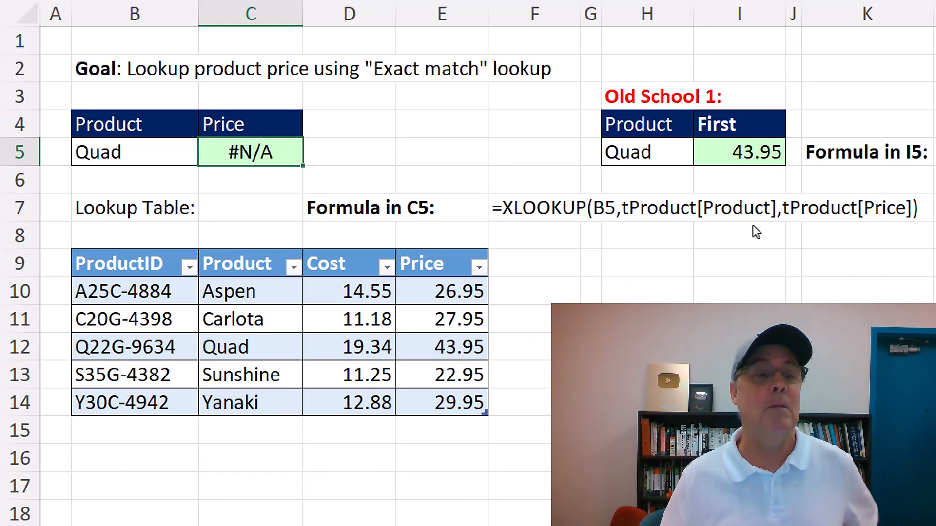
# Remove the trailing space after Quad in B5
pyautogui.doubleClick(186, 150)
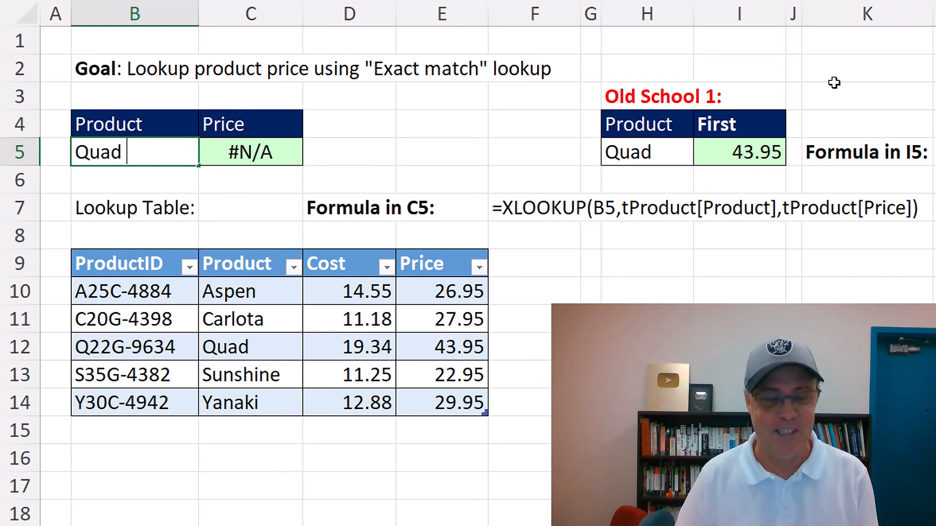
pyautogui.hotkey('ctrl', 'Return')
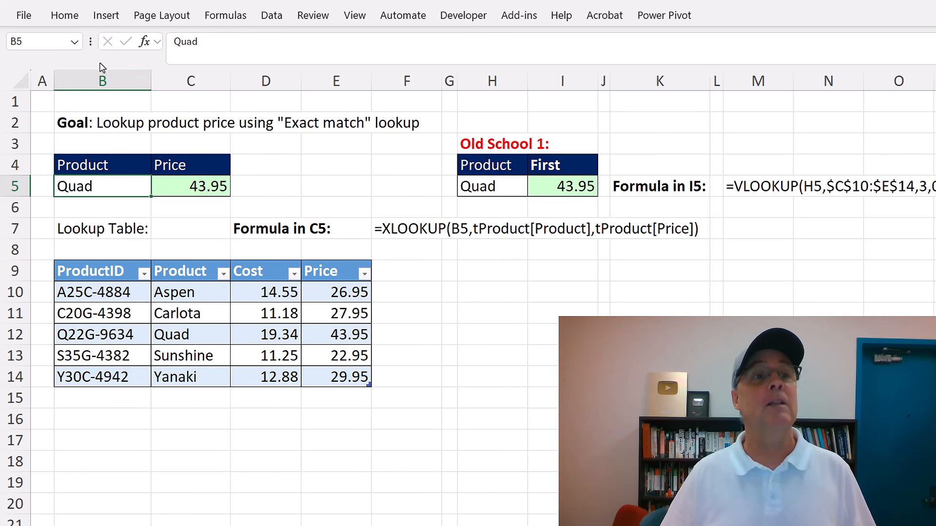
# Set the data validation of B5 to allow a List with the product names in =$C$10:$C$14 as source
pyautogui.click(271, 18)
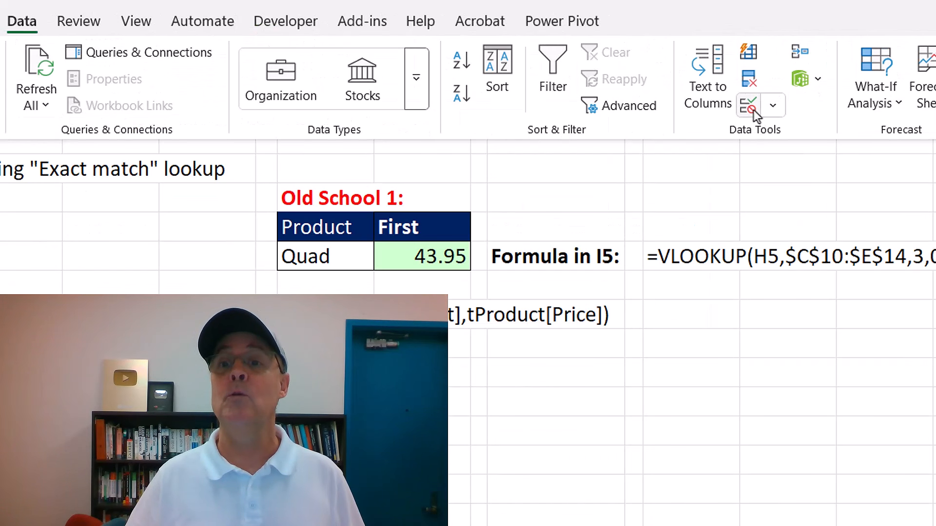
pyautogui.click(765, 109)
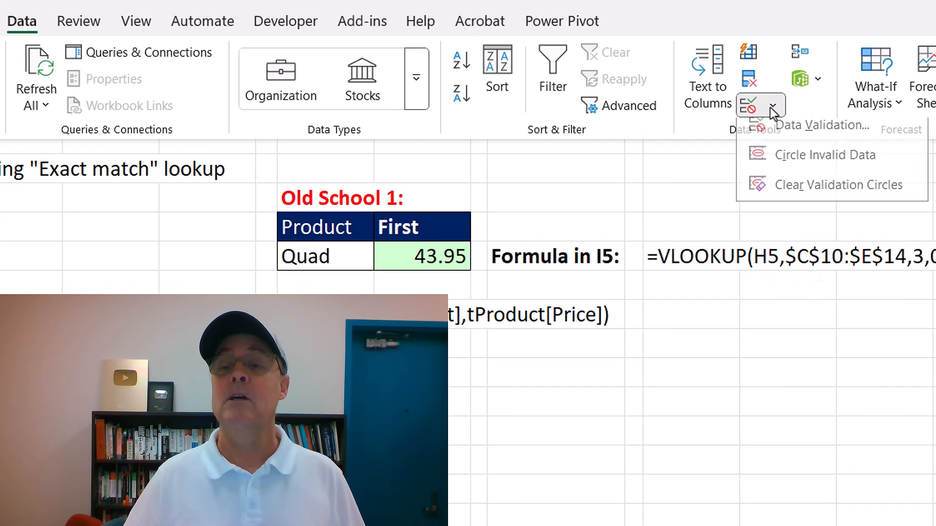
pyautogui.click(798, 142)
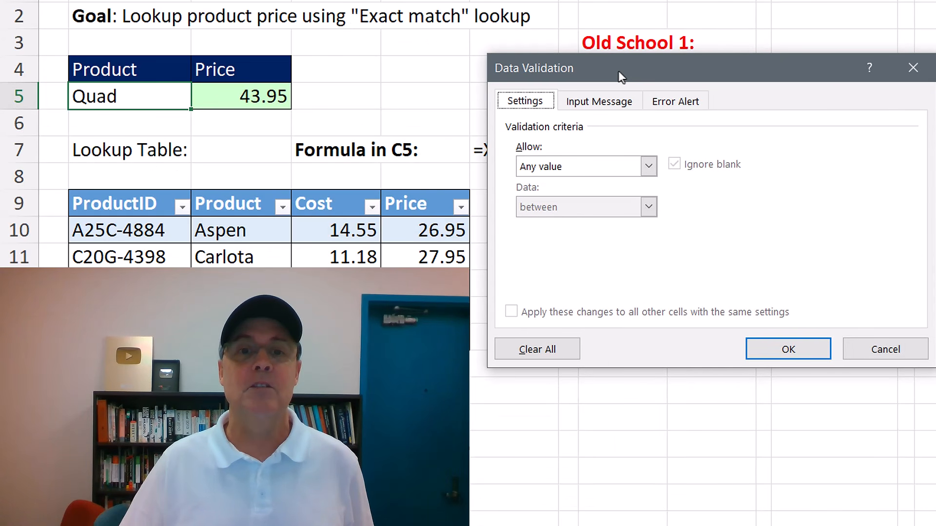
pyautogui.moveTo(618, 71); pyautogui.dragTo(611, 78)
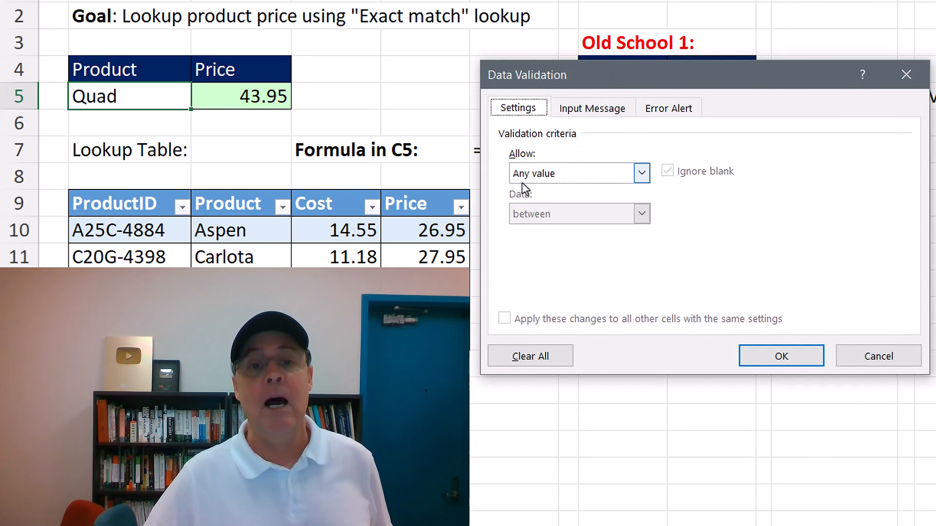
pyautogui.click(563, 178)
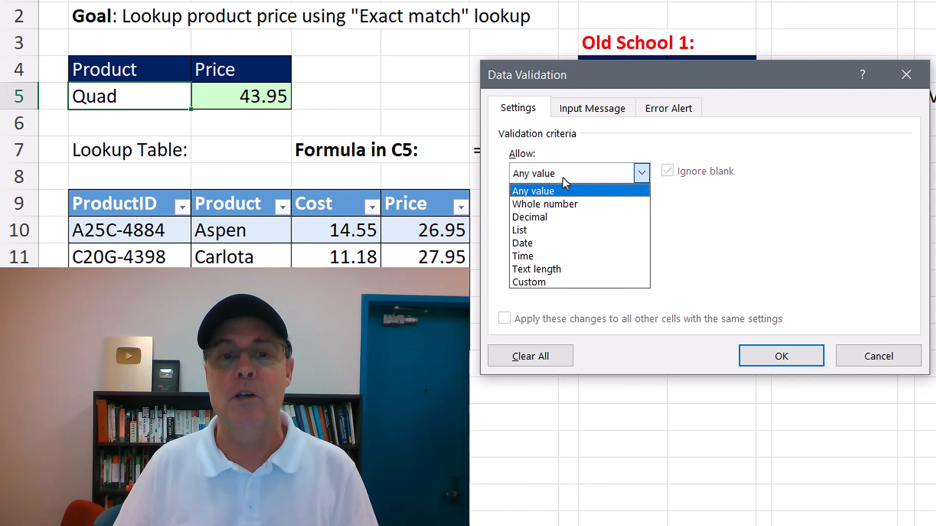
pyautogui.click(574, 205)
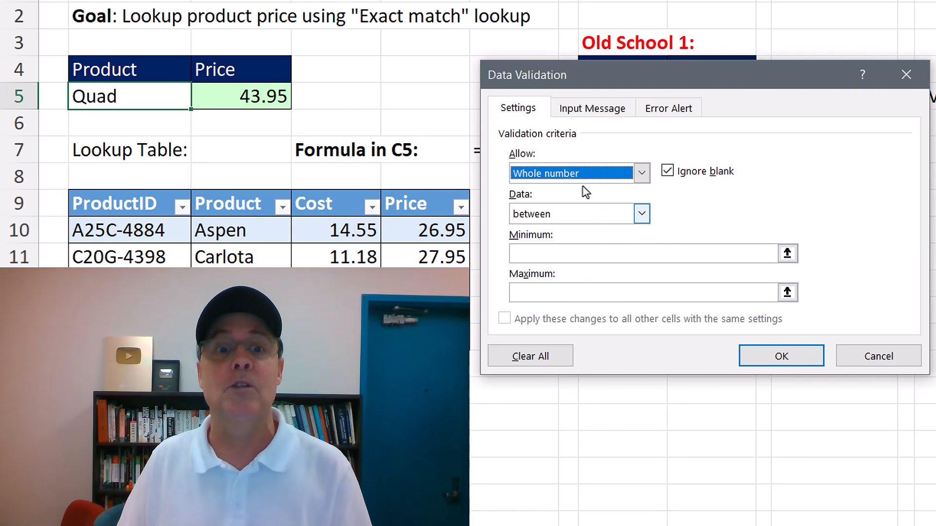
pyautogui.click(572, 178)
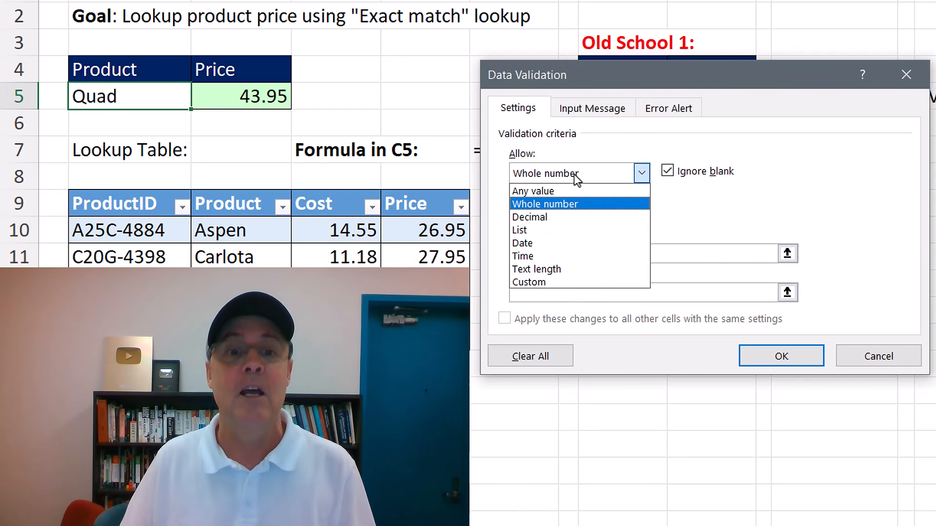
pyautogui.click(535, 232)
pyautogui.click(540, 254)
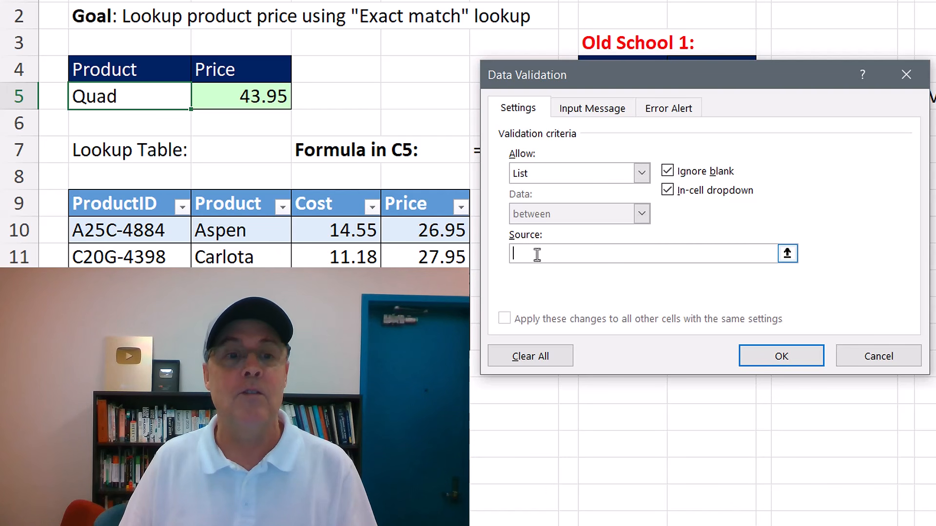
pyautogui.click(256, 190)
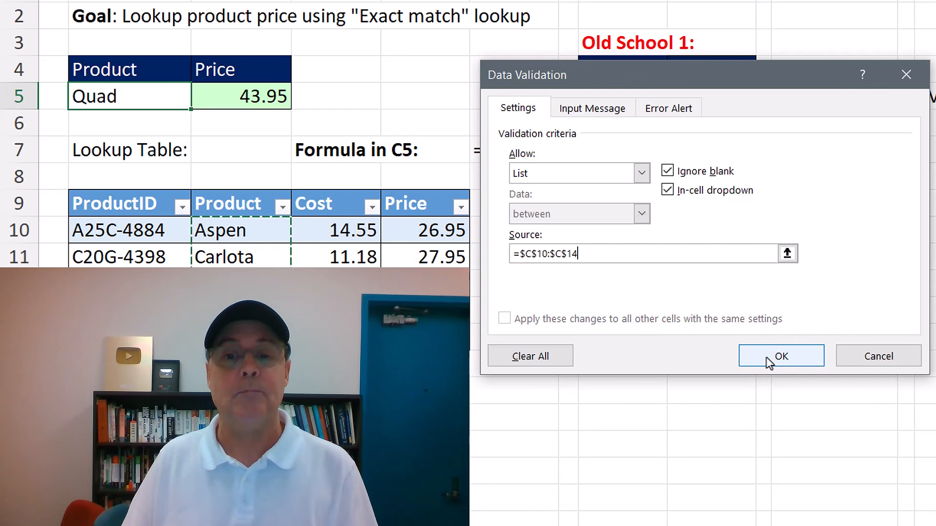
# Set the validation's error alert title and message both to "Use Dropdown Arrow" and apply the validation to B5
pyautogui.click(603, 111)
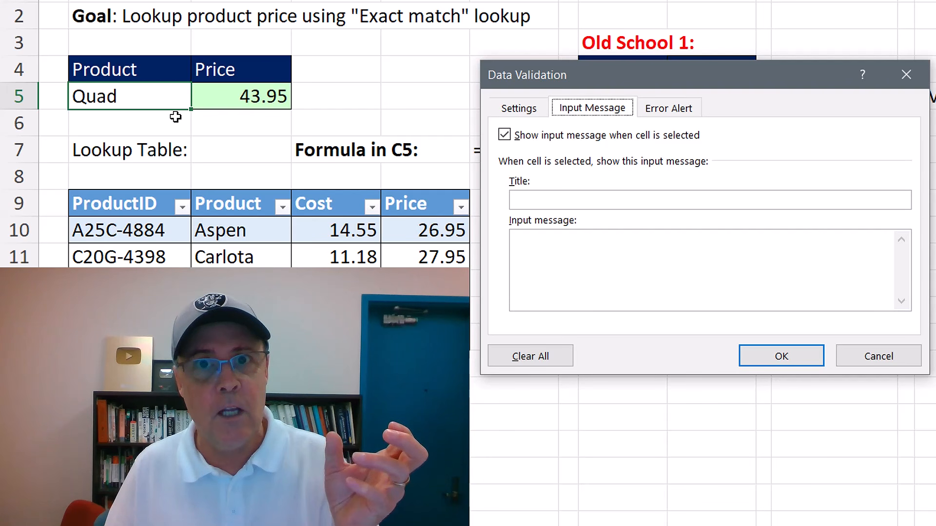
pyautogui.click(662, 115)
pyautogui.click(737, 202)
pyautogui.write('Use Dropdown Arrow')
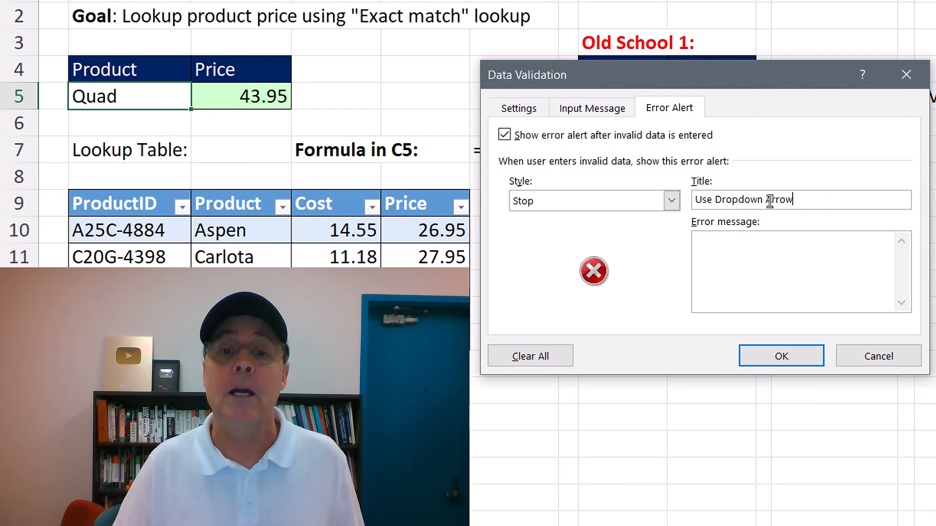
pyautogui.write('Use Dropdown Arrow')
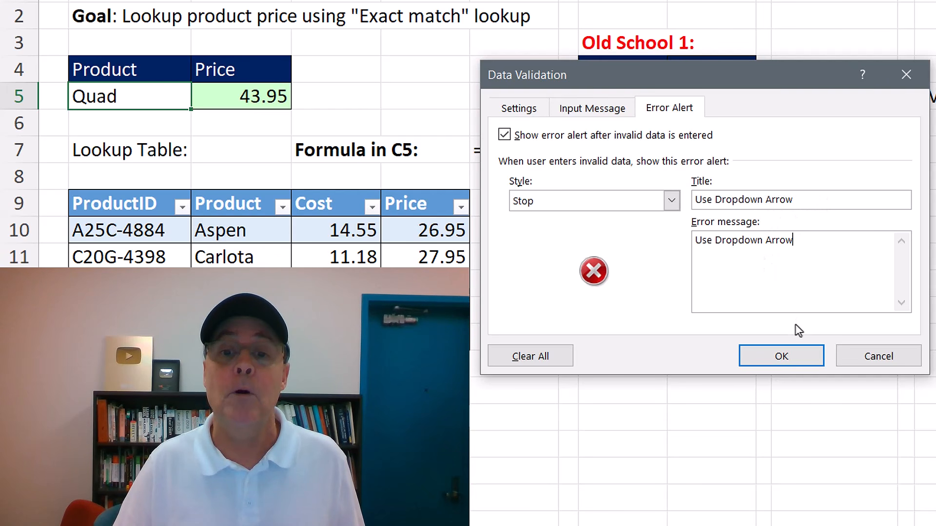
pyautogui.click(796, 366)
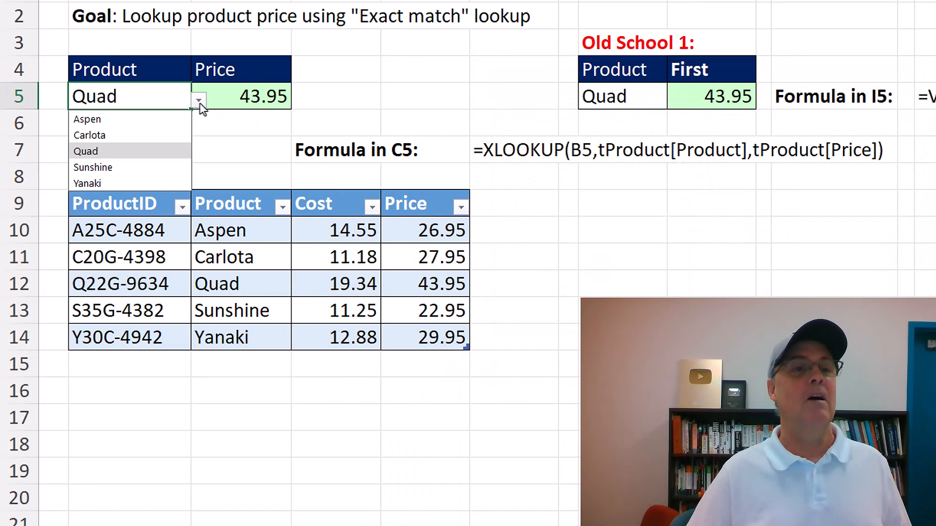
# Test the B5 dropdown by choosing Aspen and switching the product back to Quad
pyautogui.click(106, 120)
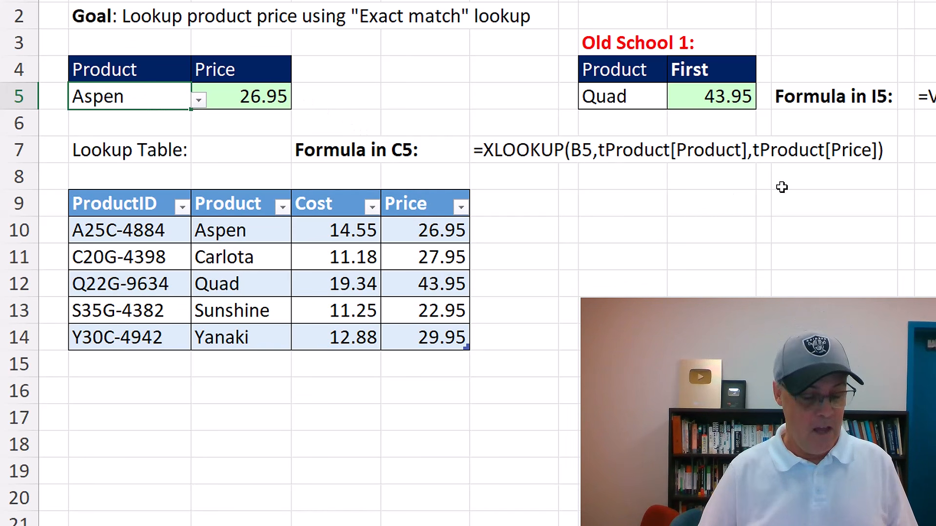
pyautogui.write('q')
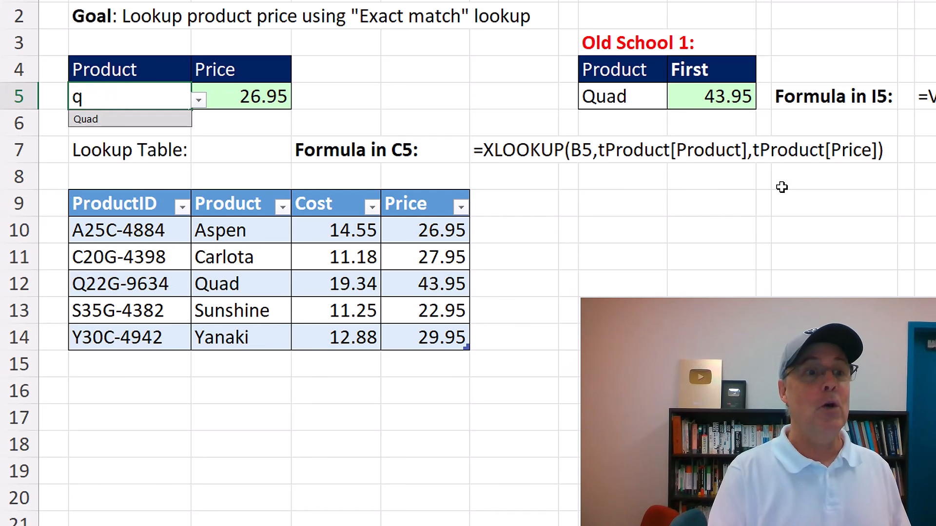
pyautogui.press('Tab')
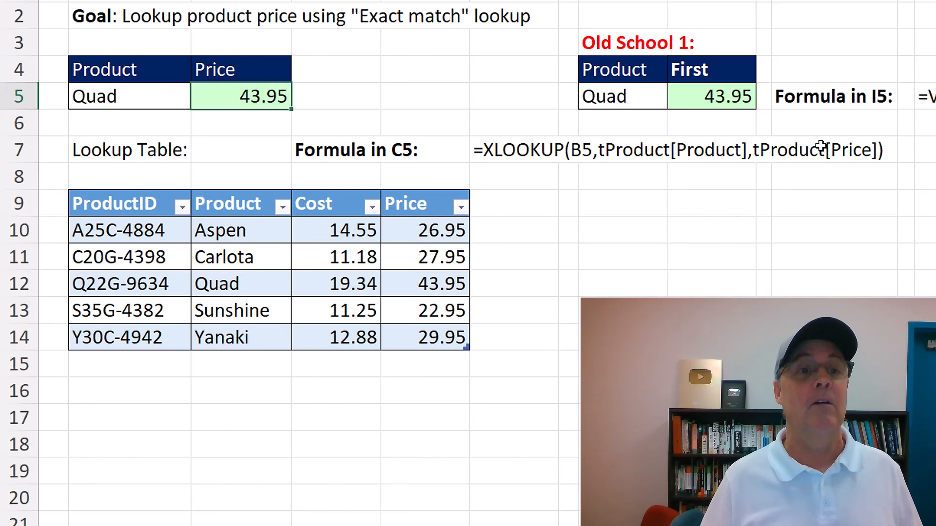
# Examine the XLOOKUP formula in C5 and the VLOOKUP formula in I5, including its table range and column index argument
pyautogui.doubleClick(240, 89)
pyautogui.press('Escape')
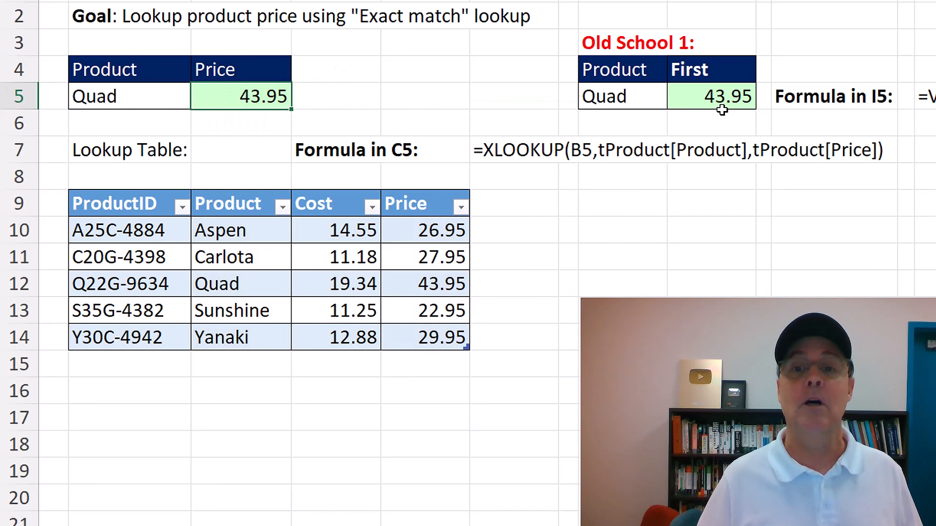
pyautogui.click(721, 103)
pyautogui.doubleClick(717, 101)
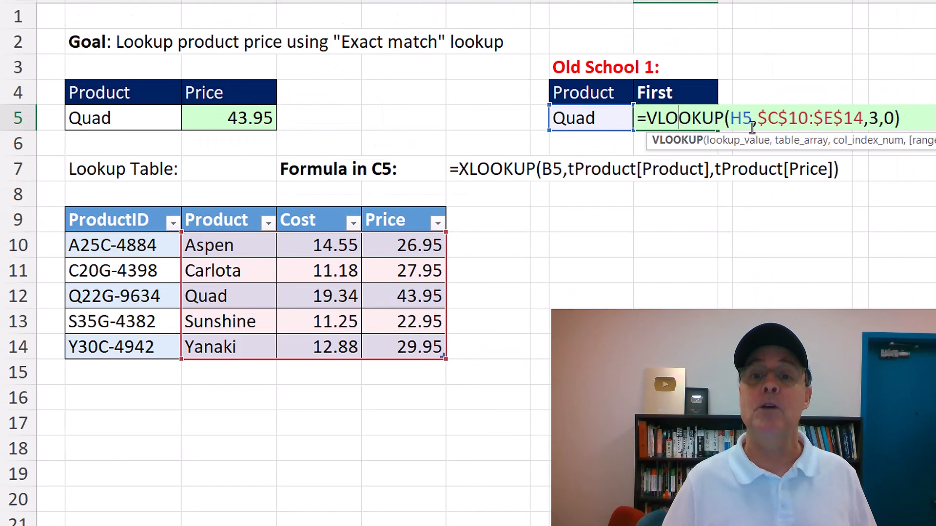
pyautogui.click(894, 118)
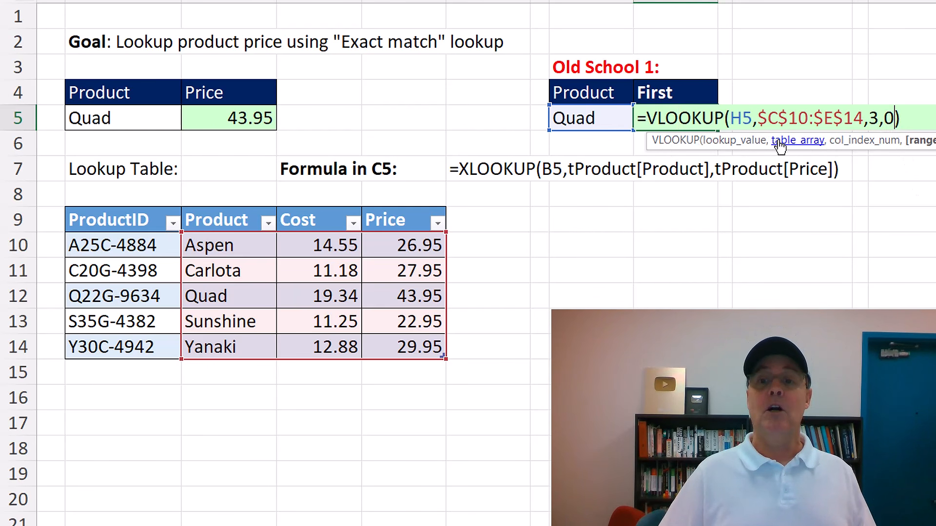
pyautogui.doubleClick(873, 118)
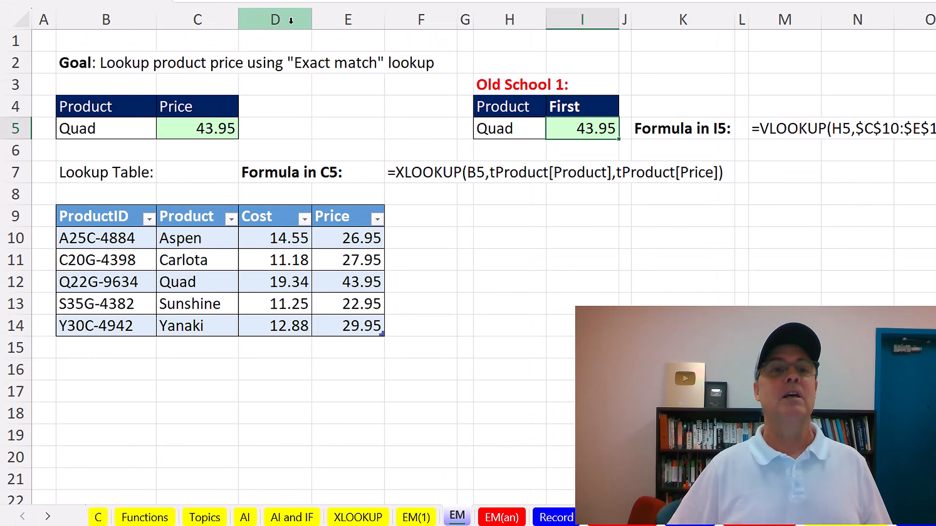
# Insert a new column before the table's Price column and open the shifted VLOOKUP formula in J5 for inspection
pyautogui.click(318, 20)
pyautogui.rightClick(333, 16)
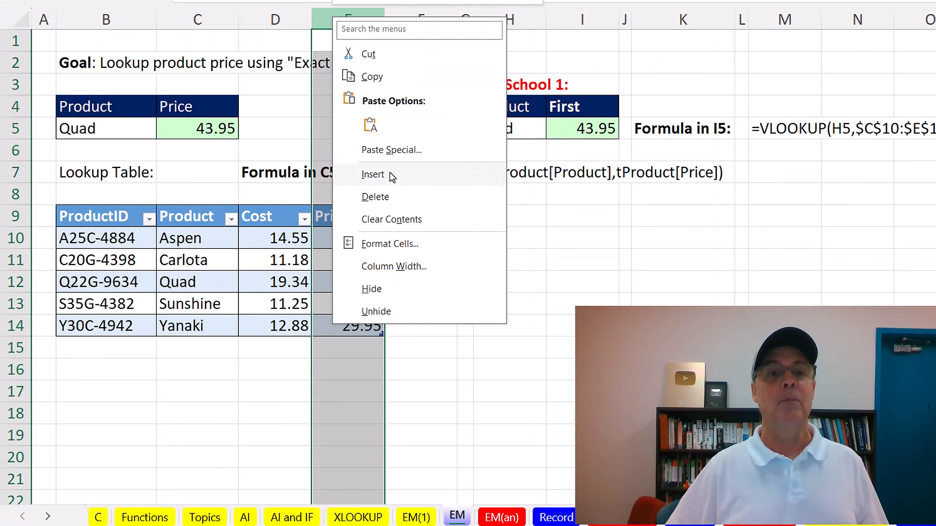
pyautogui.click(373, 174)
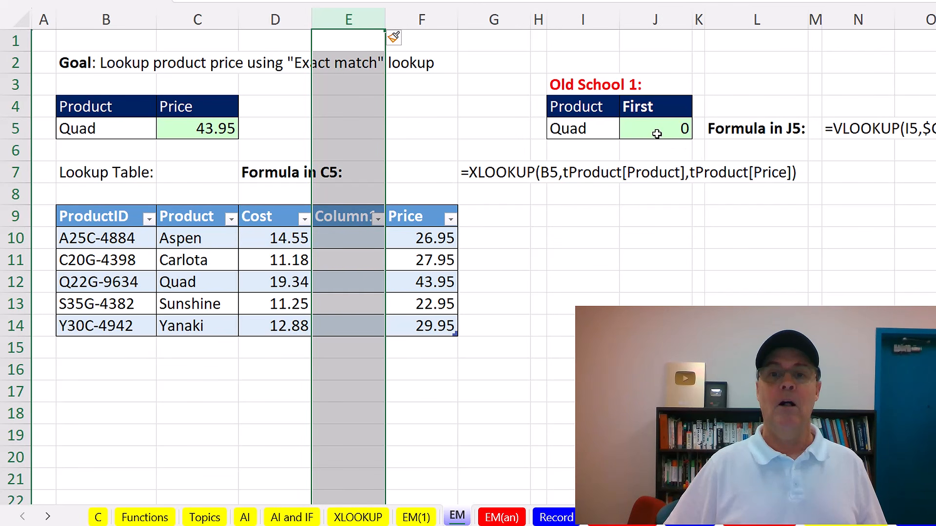
pyautogui.click(657, 133)
pyautogui.doubleClick(657, 134)
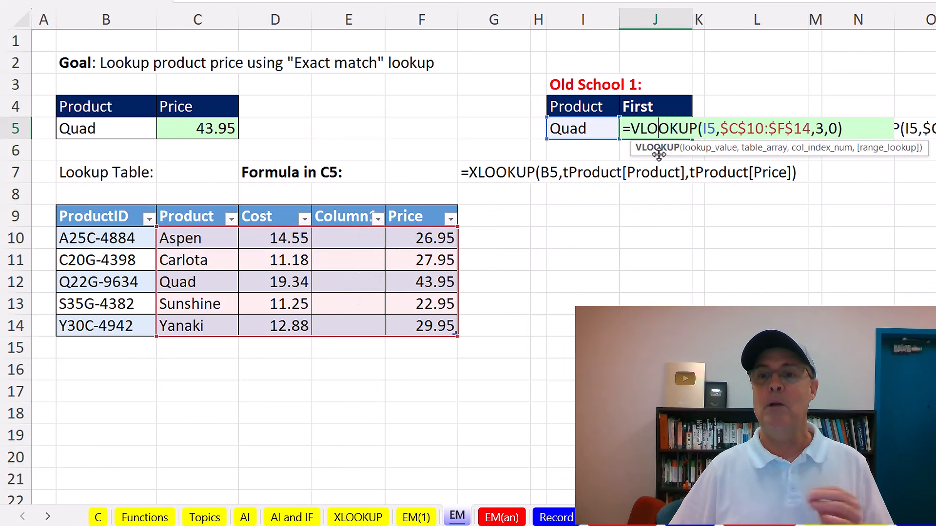
# Leave the VLOOKUP formula in J5 and examine the table references in the XLOOKUP formula in C5
pyautogui.hotkey('ctrl', 'Return')
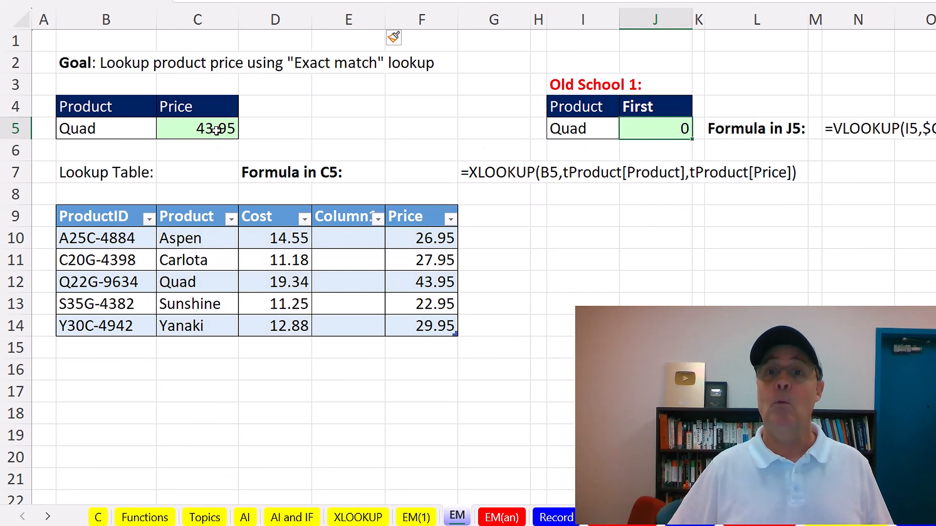
pyautogui.doubleClick(216, 130)
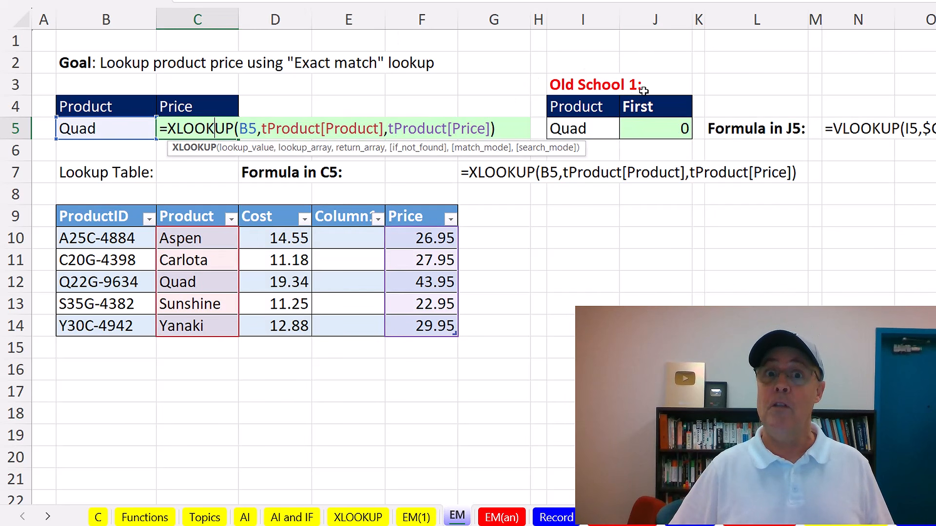
pyautogui.click(325, 128)
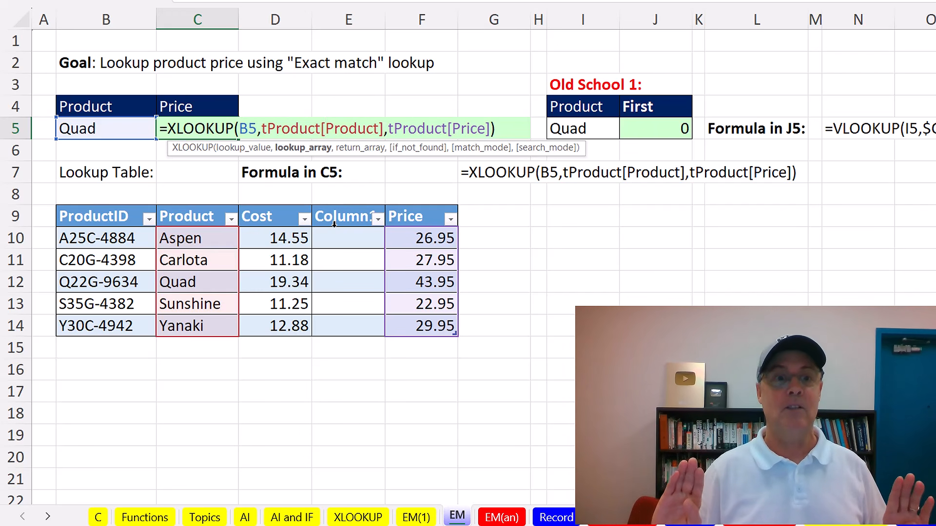
# Undo the column insertion before the table's Price column and review the XLOOKUP formula in C5 again
pyautogui.hotkey('ctrl', 'z')
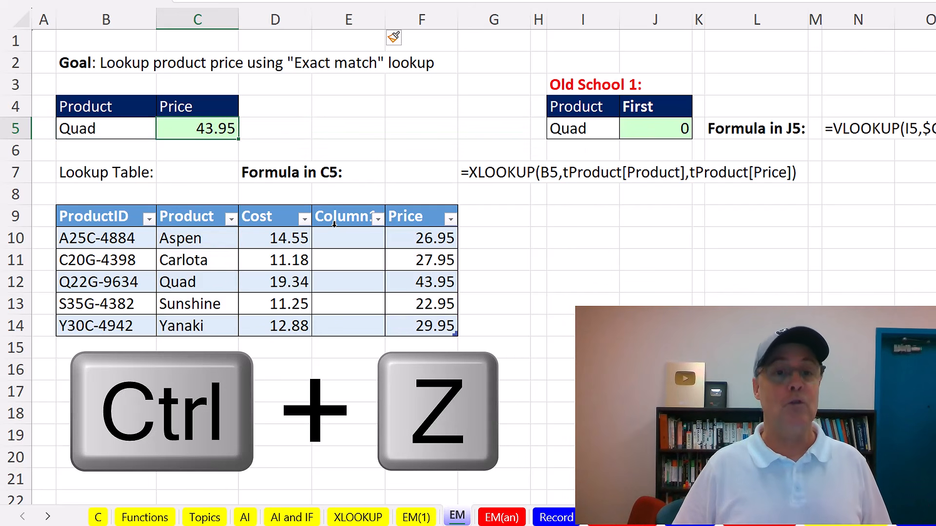
pyautogui.hotkey('ctrl', 'z')
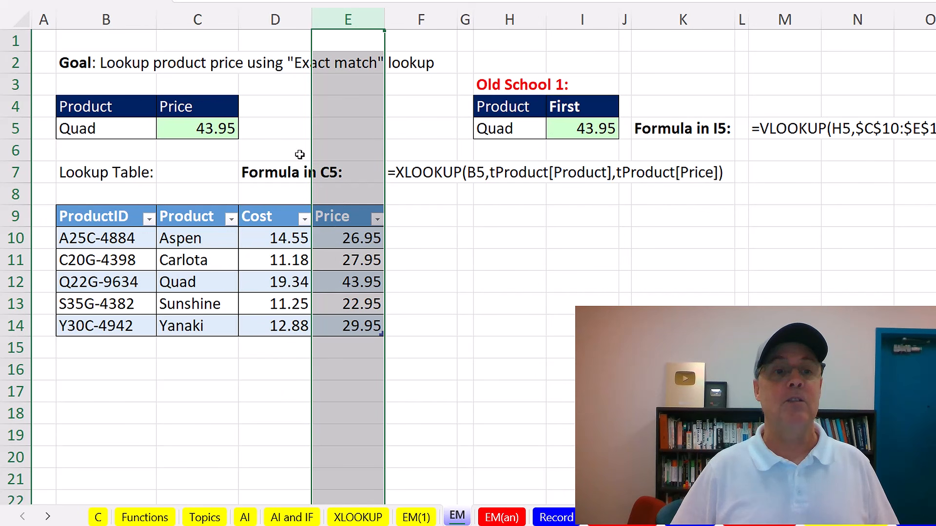
pyautogui.doubleClick(229, 129)
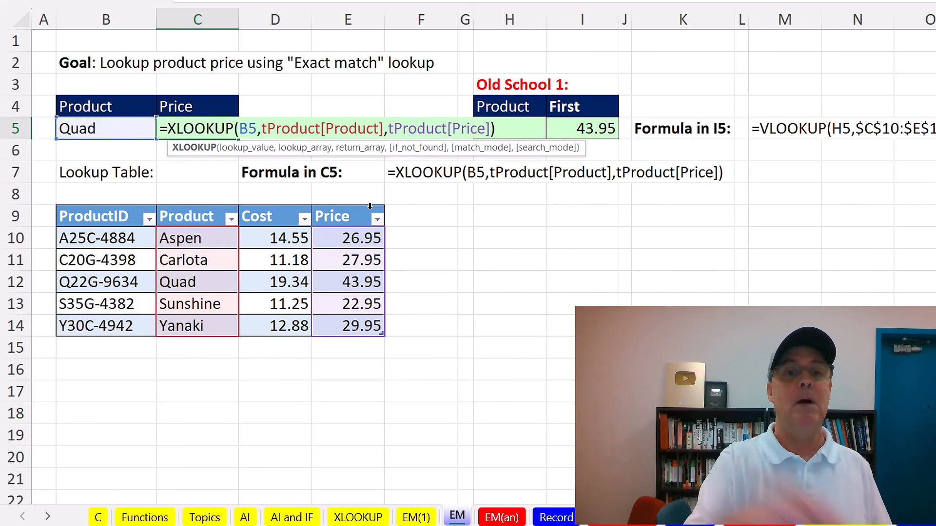
pyautogui.press('Escape')
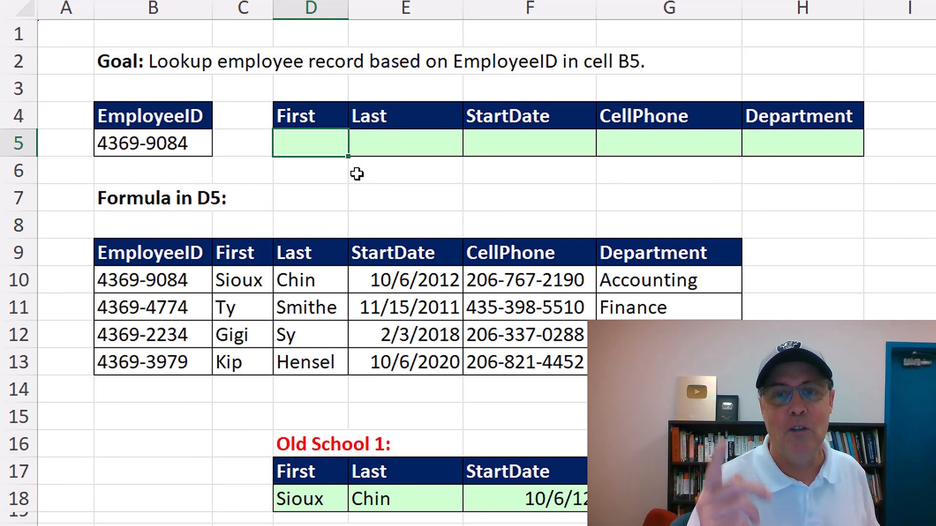
# Enter =XLOOKUP(B5,B10:B13,C10:G13) in D5 to return the whole employee record for the EmployeeID in B5
pyautogui.write('=xl')
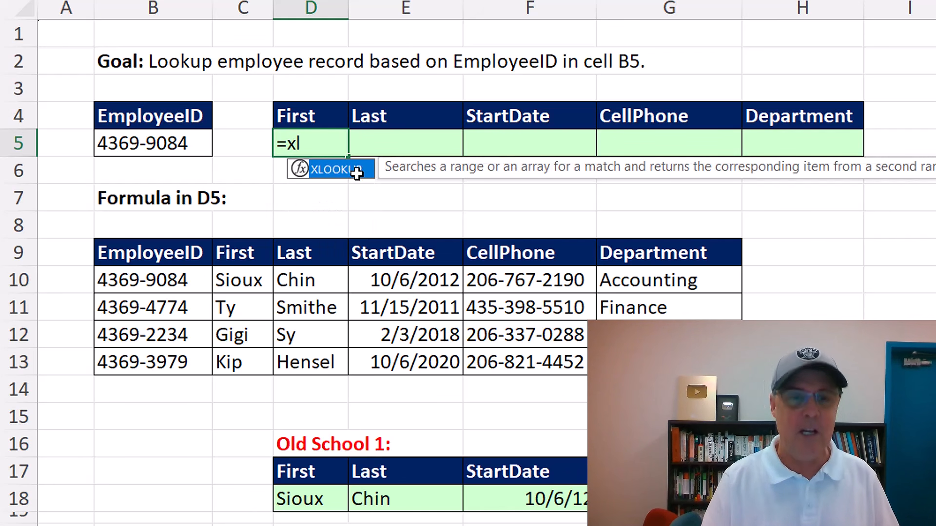
pyautogui.doubleClick(357, 172)
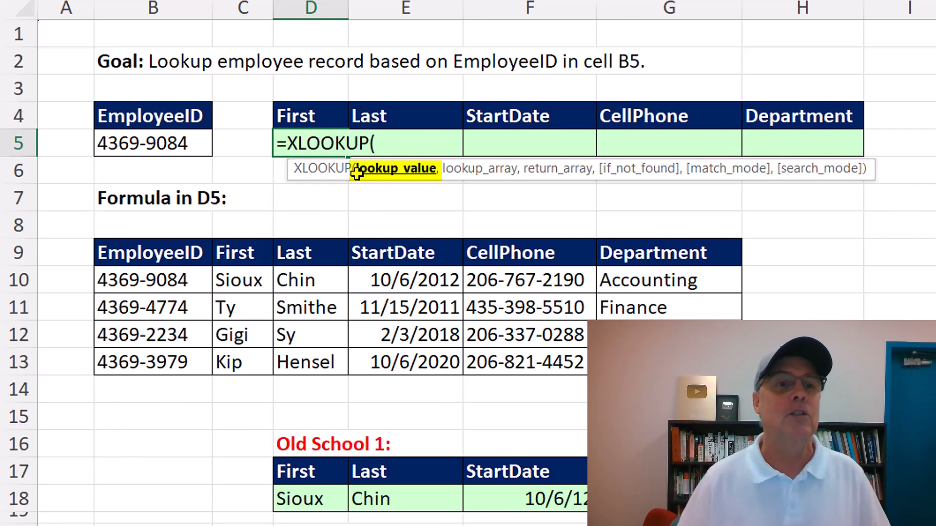
pyautogui.click(152, 145)
pyautogui.write(',')
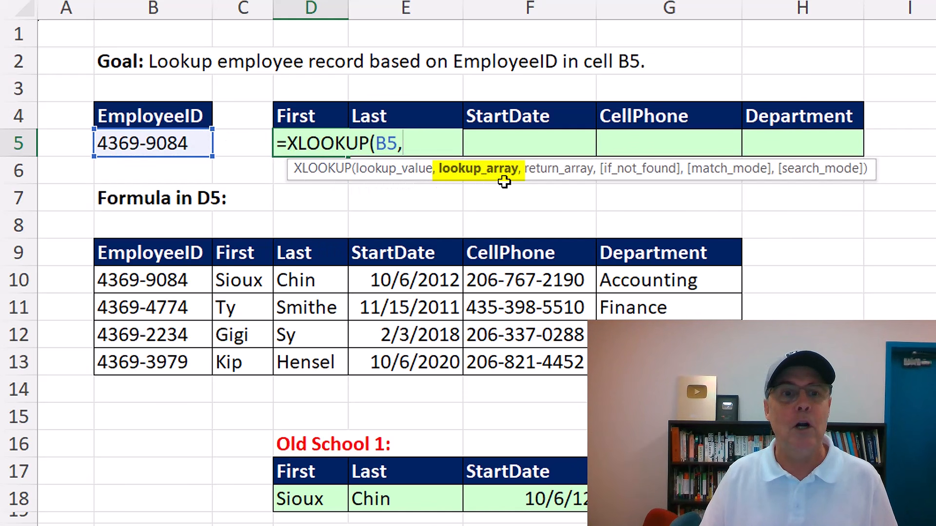
pyautogui.moveTo(156, 287); pyautogui.dragTo(154, 362)
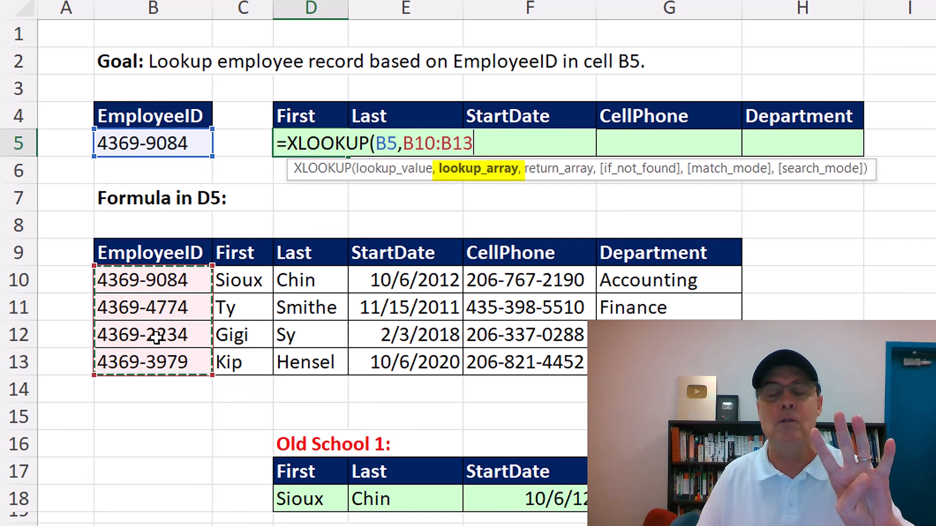
pyautogui.write(',')
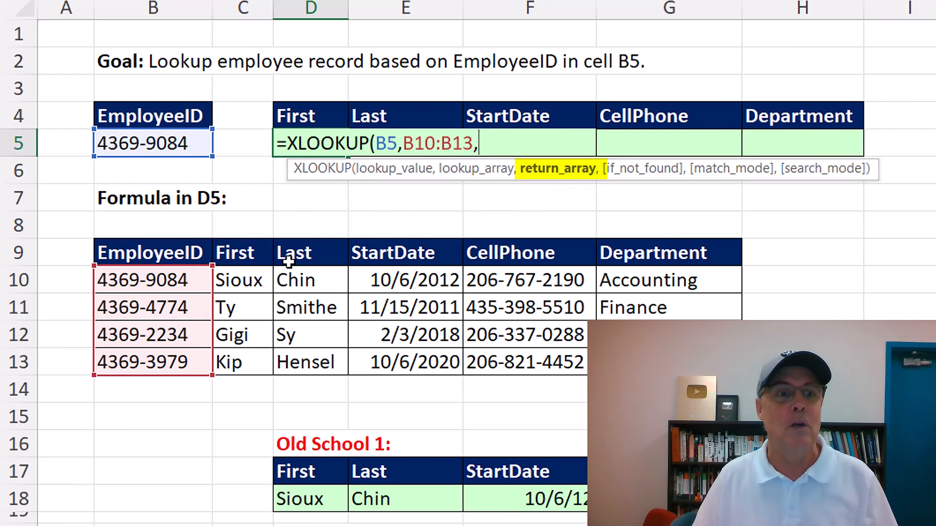
pyautogui.moveTo(252, 279); pyautogui.dragTo(368, 355)
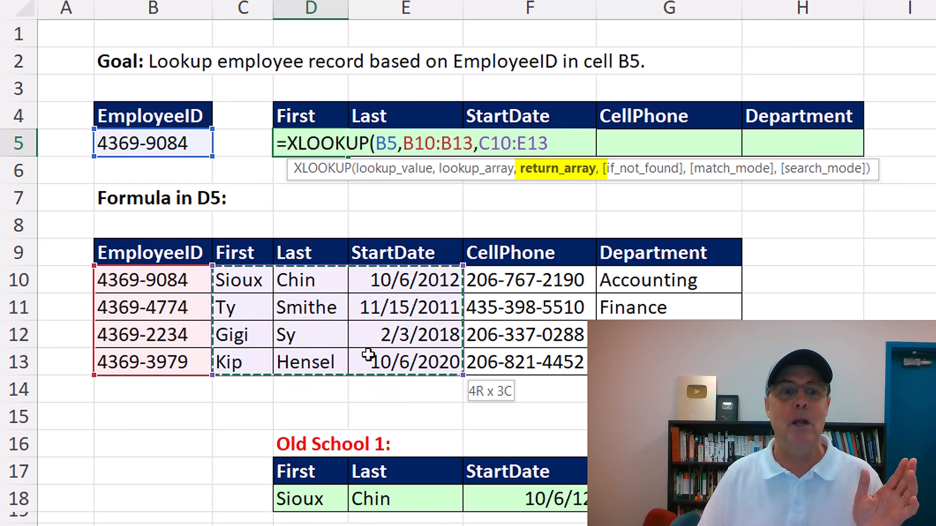
pyautogui.moveTo(446, 355); pyautogui.dragTo(642, 369)
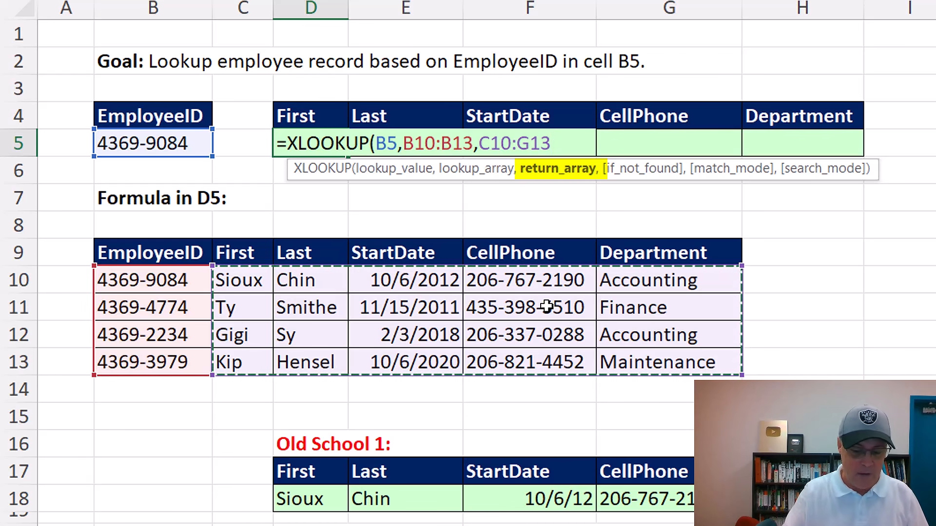
pyautogui.write(')')
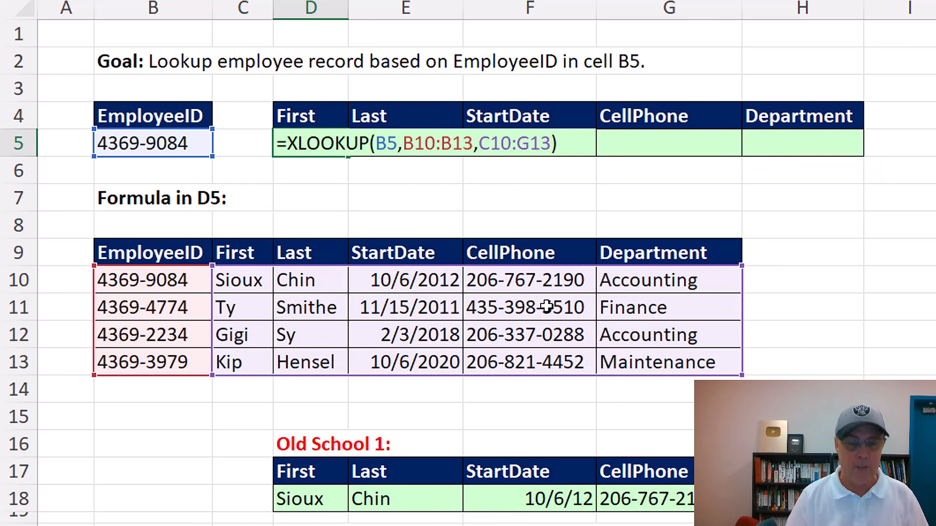
pyautogui.hotkey('ctrl', 'Return')
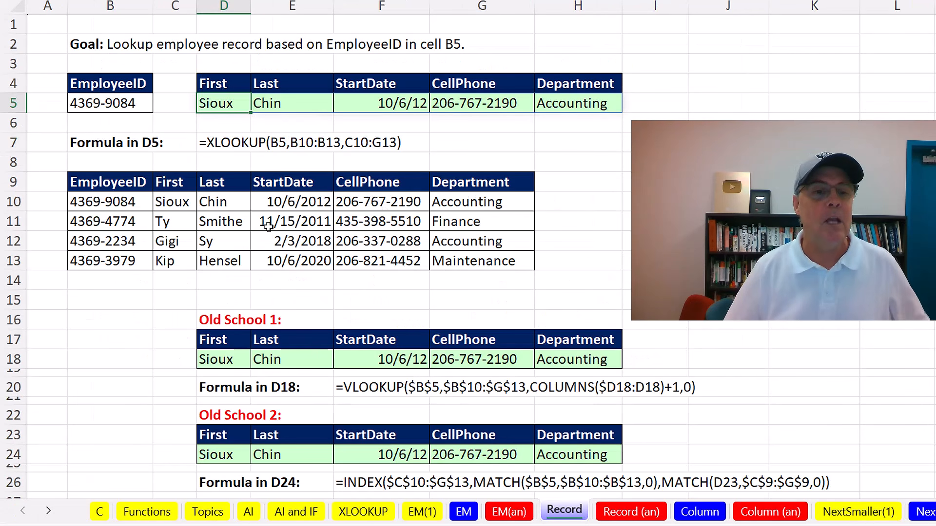
# Examine the VLOOKUP formula in D18, including its COLUMNS-based column index argument
pyautogui.doubleClick(224, 361)
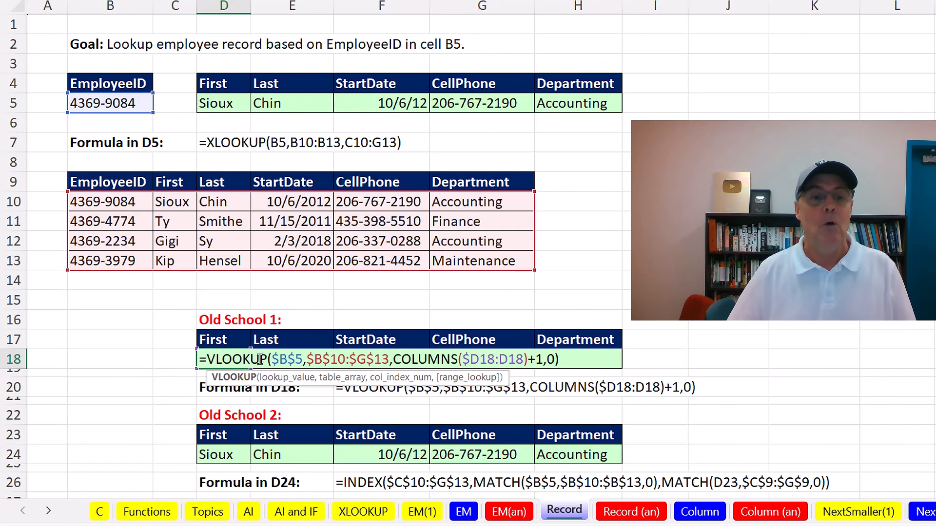
pyautogui.click(408, 360)
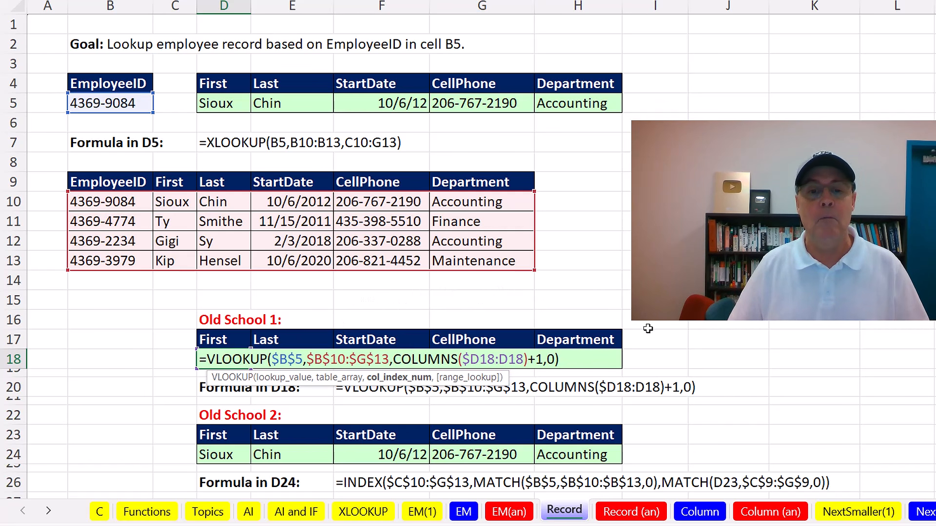
pyautogui.press('Escape')
# Examine the row and column MATCH arguments of the INDEX formula in D24 and compare it with the XLOOKUP formula in D5
pyautogui.doubleClick(265, 457)
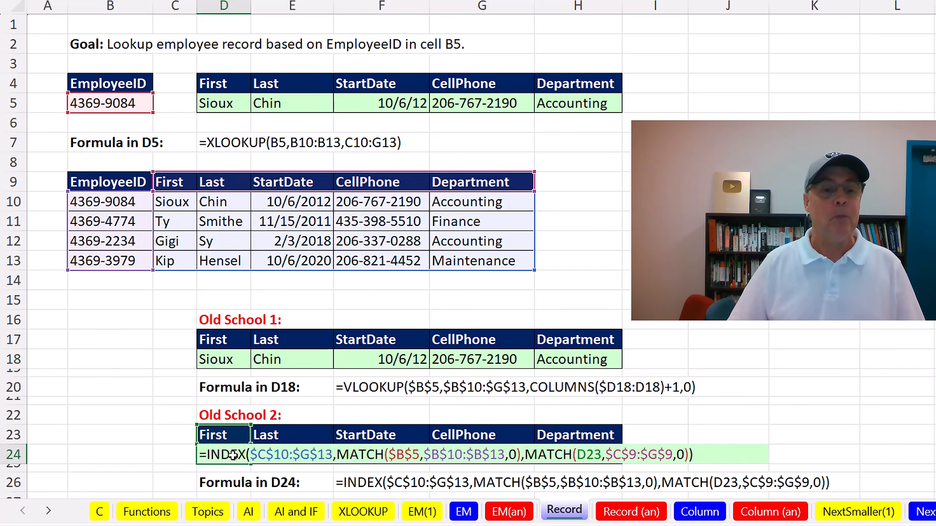
pyautogui.click(352, 456)
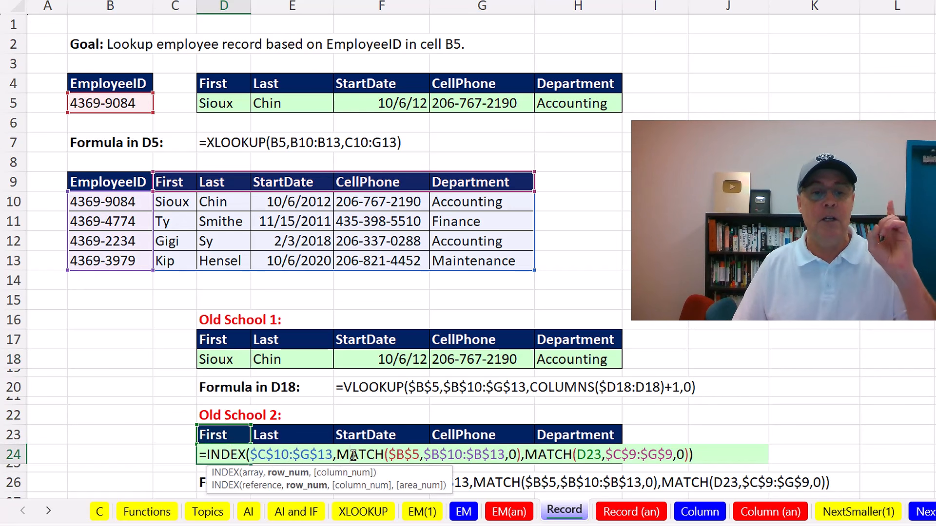
pyautogui.click(349, 477)
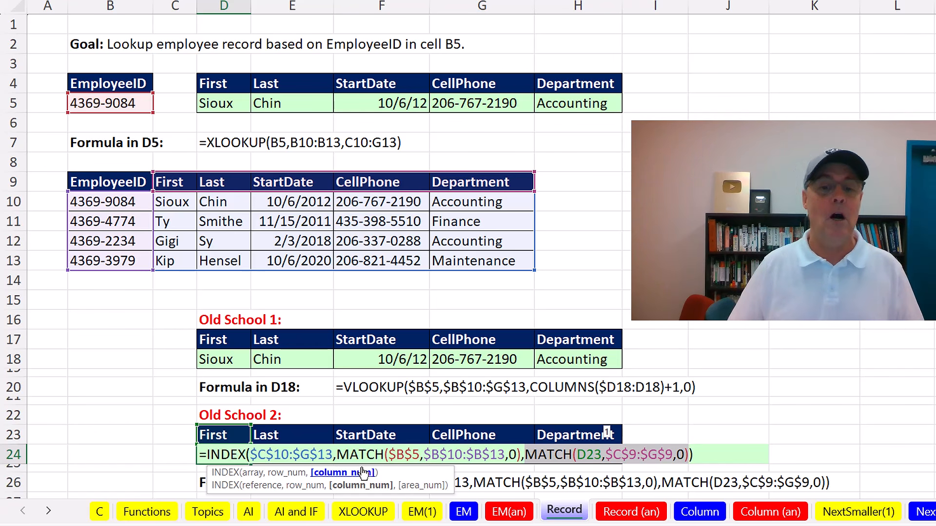
pyautogui.press('Escape')
pyautogui.doubleClick(215, 103)
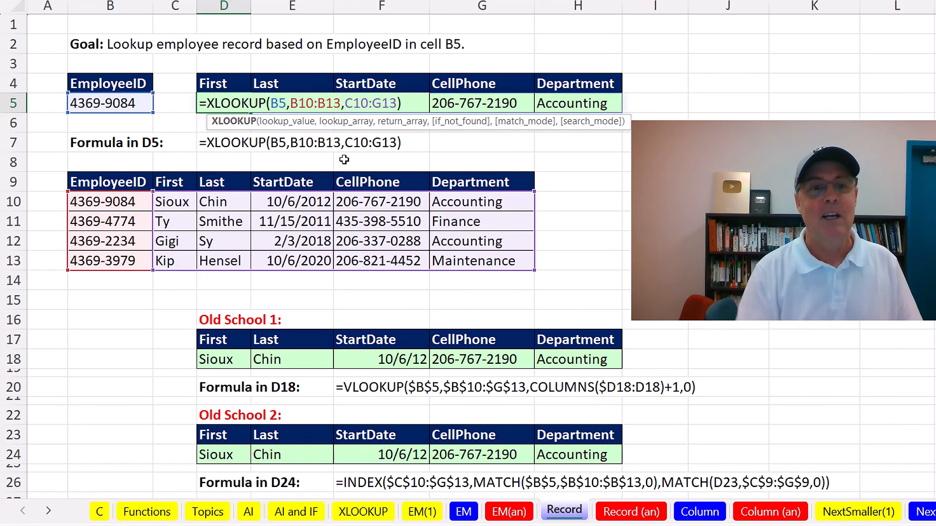
pyautogui.press('Escape')
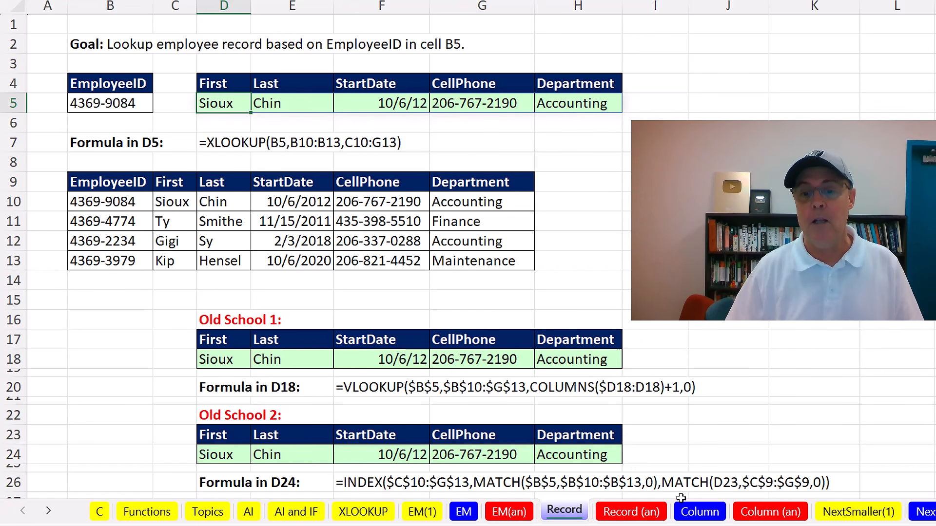
# On the Column sheet, enter =XLOOKUP(C5,C10:F10,C11:F22) in C6 to look up the selected day's column of units
pyautogui.click(696, 518)
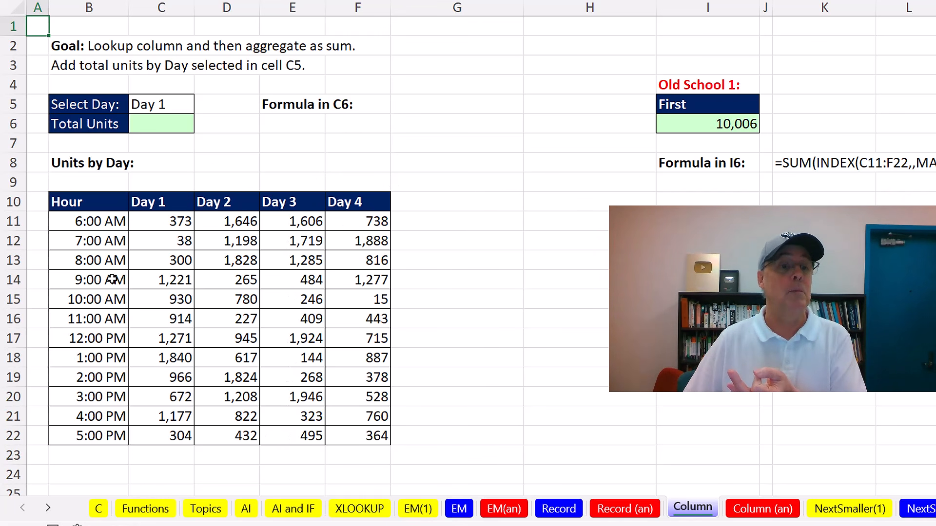
pyautogui.click(175, 128)
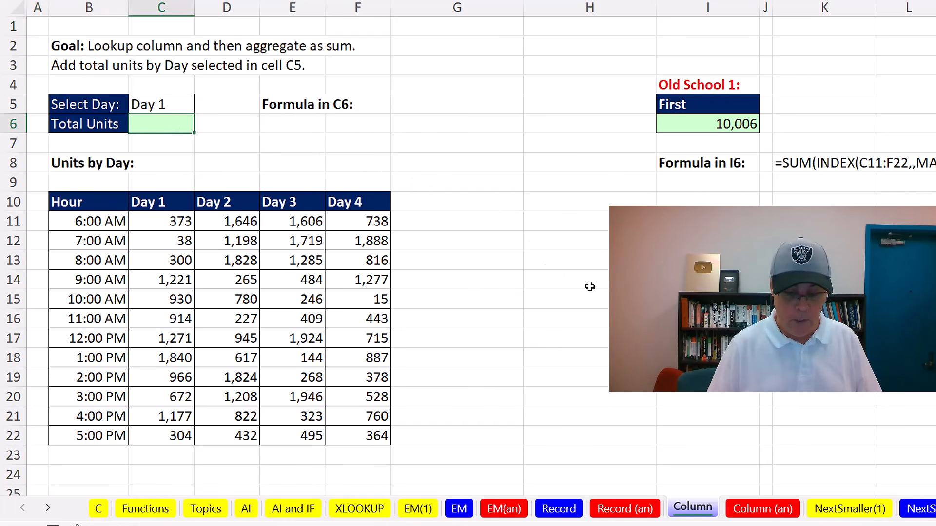
pyautogui.press('Tab')
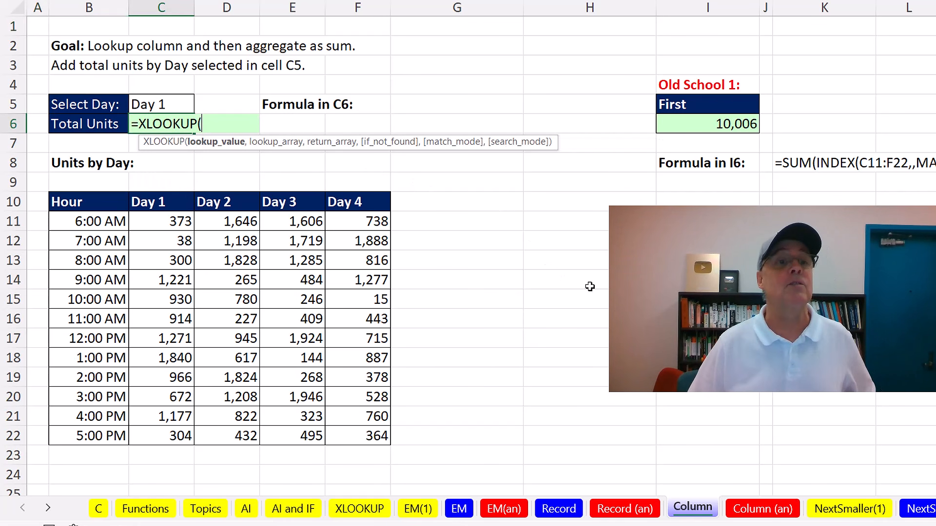
pyautogui.click(166, 104)
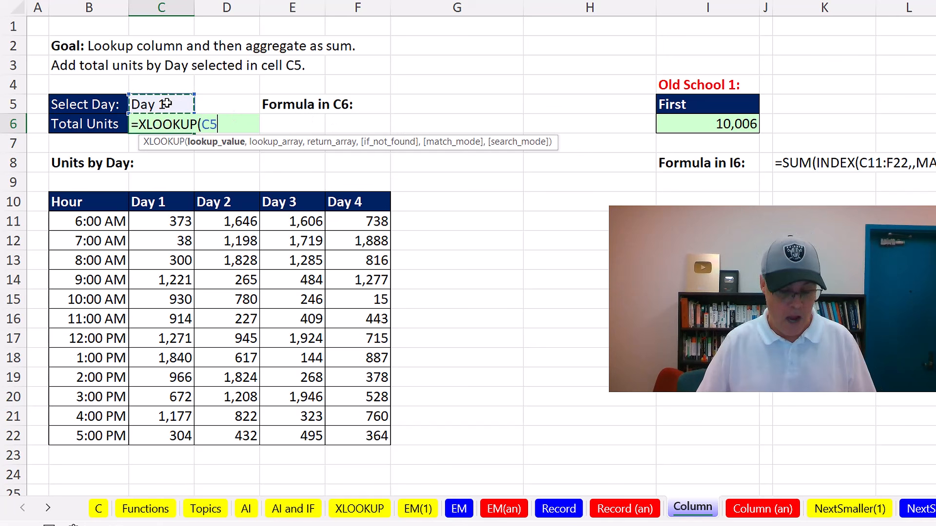
pyautogui.write(',')
pyautogui.moveTo(163, 204); pyautogui.dragTo(327, 202)
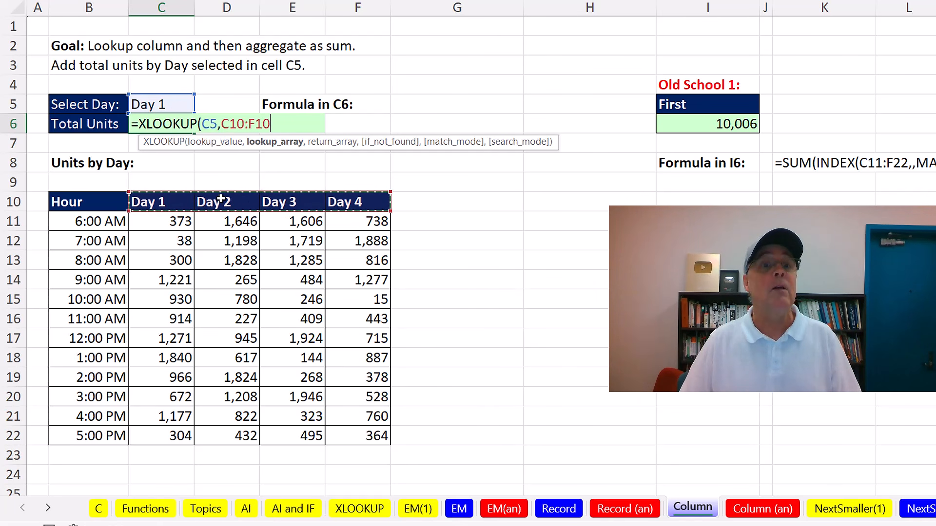
pyautogui.write(',')
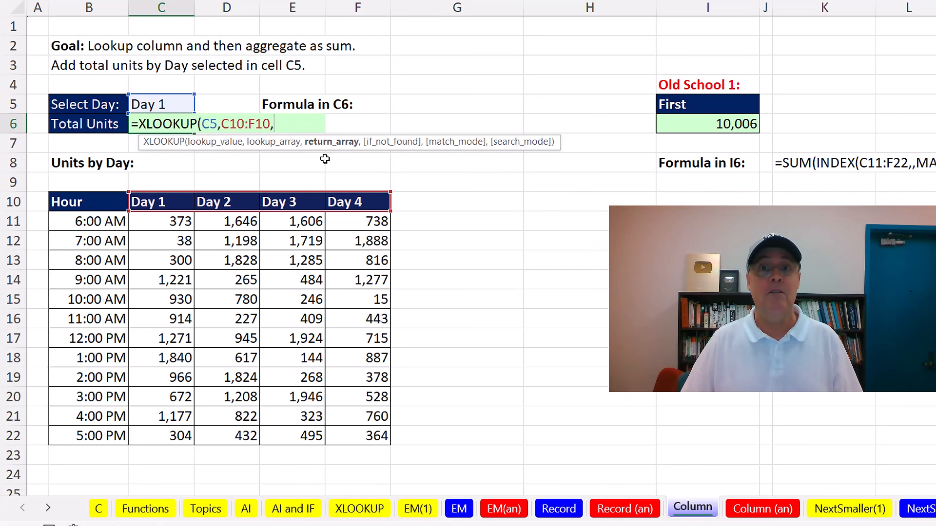
pyautogui.moveTo(143, 226); pyautogui.dragTo(340, 427)
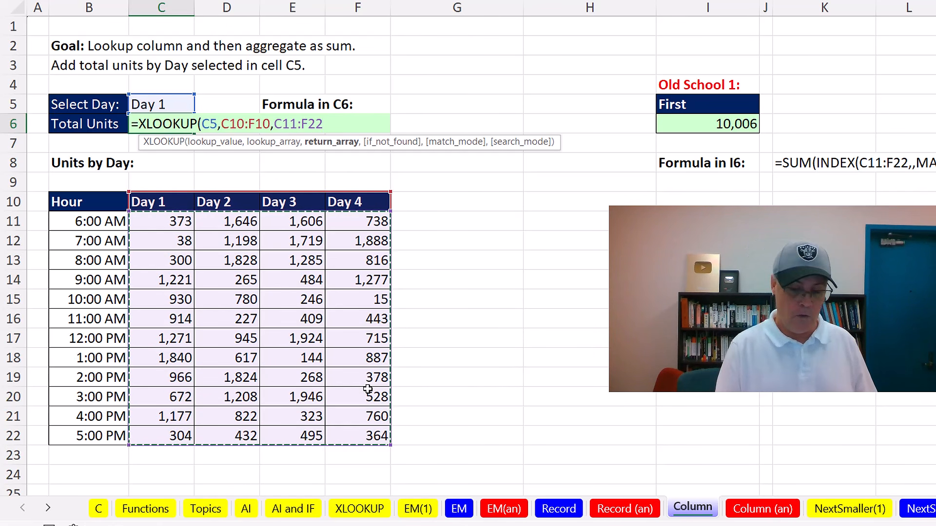
pyautogui.write(')')
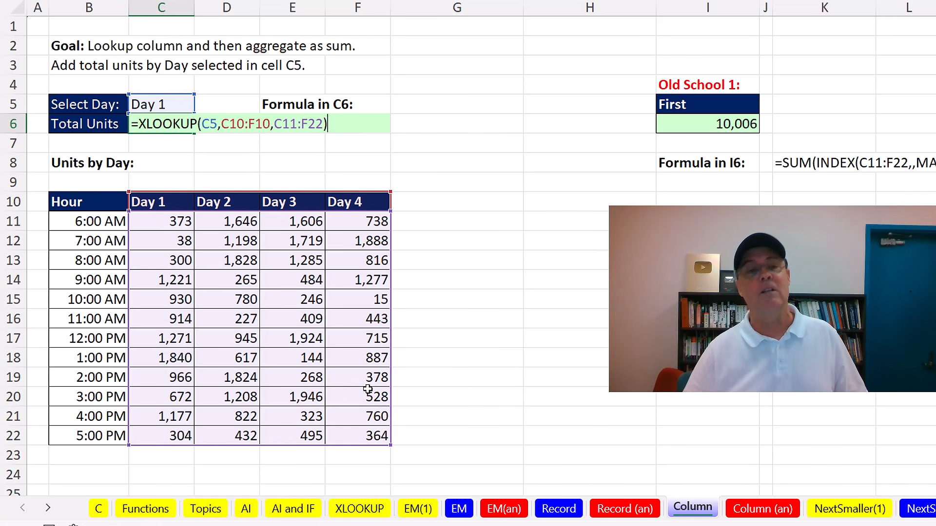
pyautogui.hotkey('ctrl', 'Return')
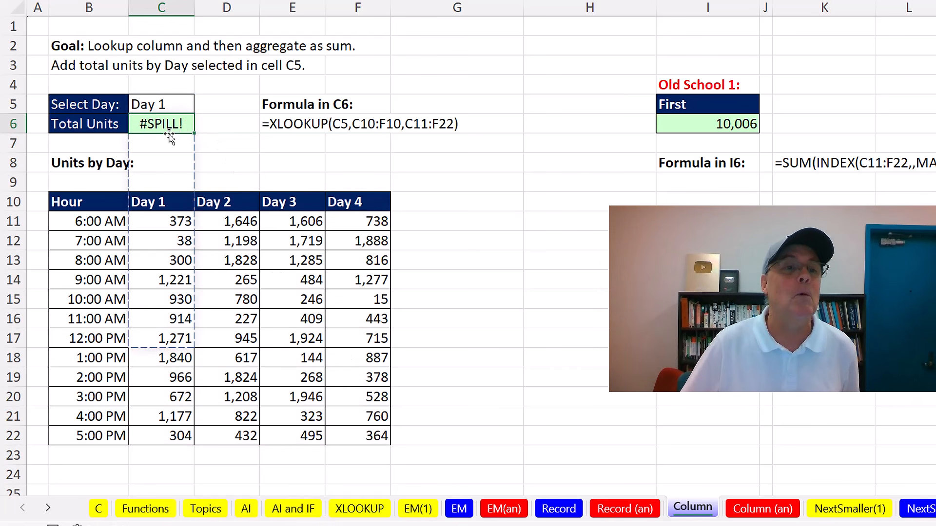
# Move the XLOOKUP formula from C6 to H10 and select Day 3 in the C5 dropdown
pyautogui.moveTo(167, 138); pyautogui.dragTo(545, 203)
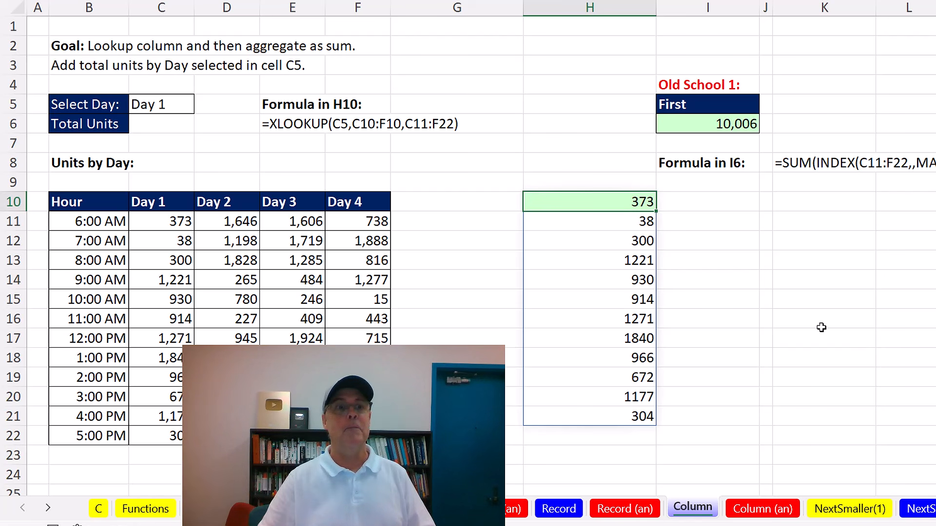
pyautogui.click(188, 105)
pyautogui.click(200, 106)
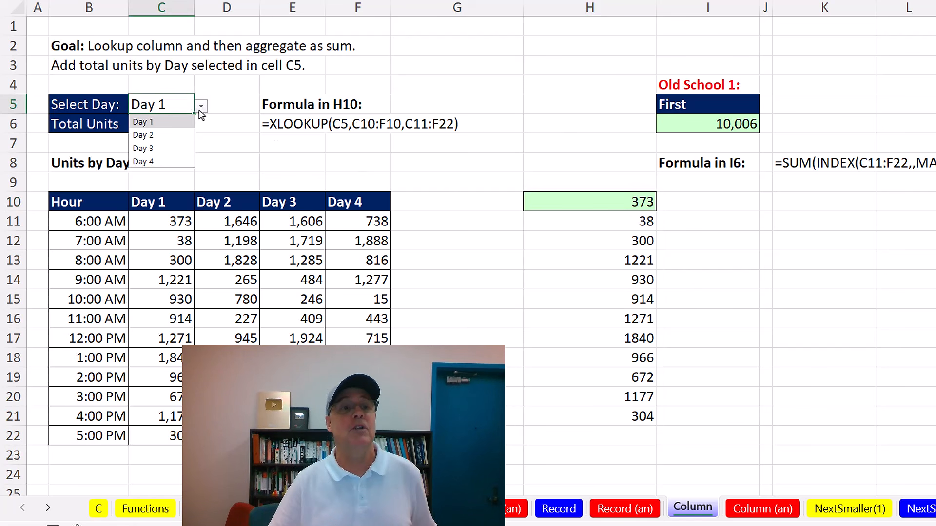
pyautogui.click(166, 151)
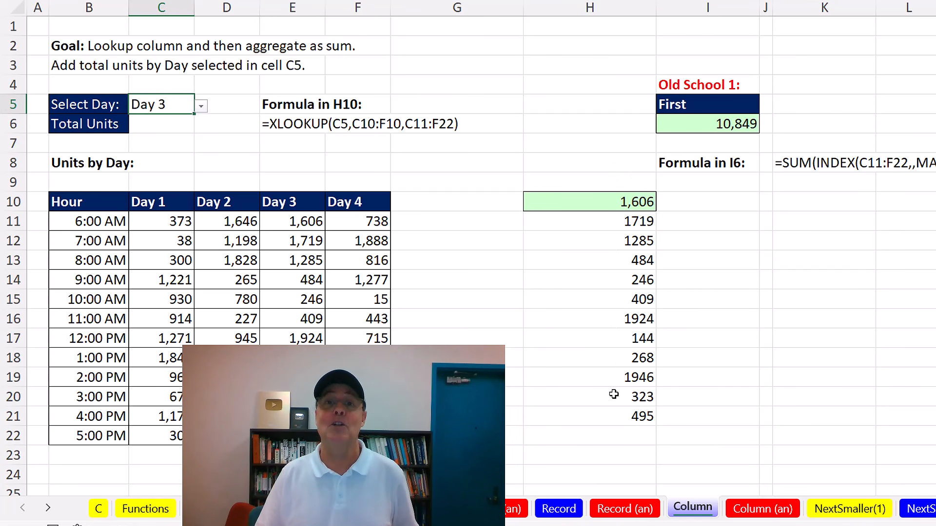
# Undo the day selection and formula move, and wrap C6's lookup in SUM as =SUM(XLOOKUP(C5,C10:F10,C11:F22))
pyautogui.hotkey('ctrl', 'z')
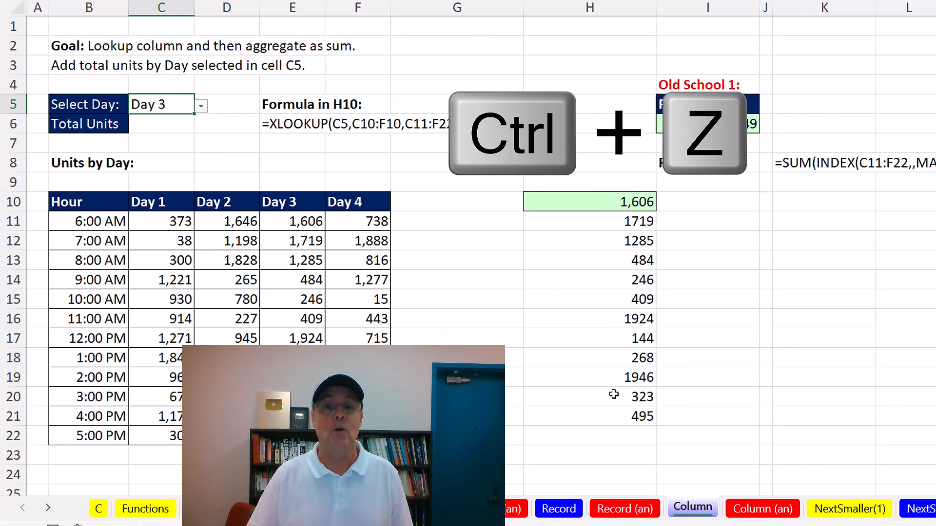
pyautogui.hotkey('ctrl', 'z')
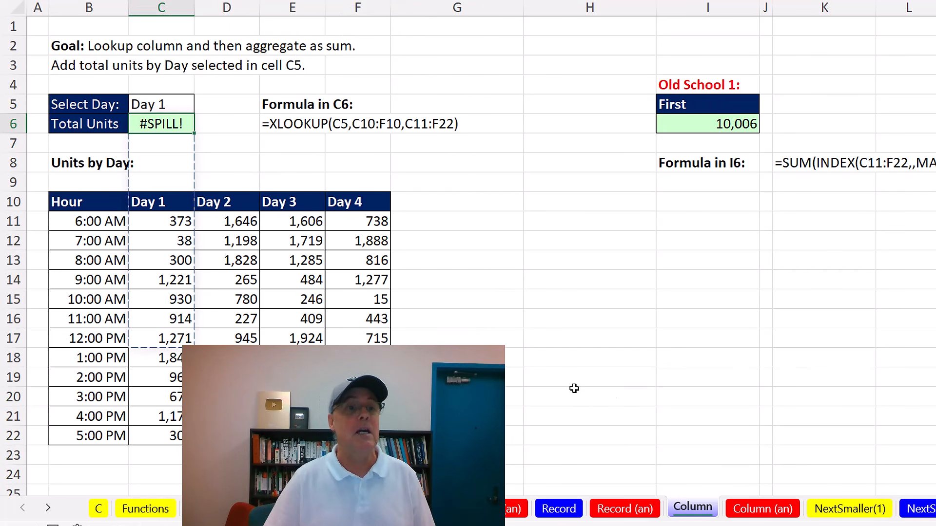
pyautogui.press('F2')
pyautogui.press('Home')
pyautogui.press('Right')
pyautogui.write('SUM(')
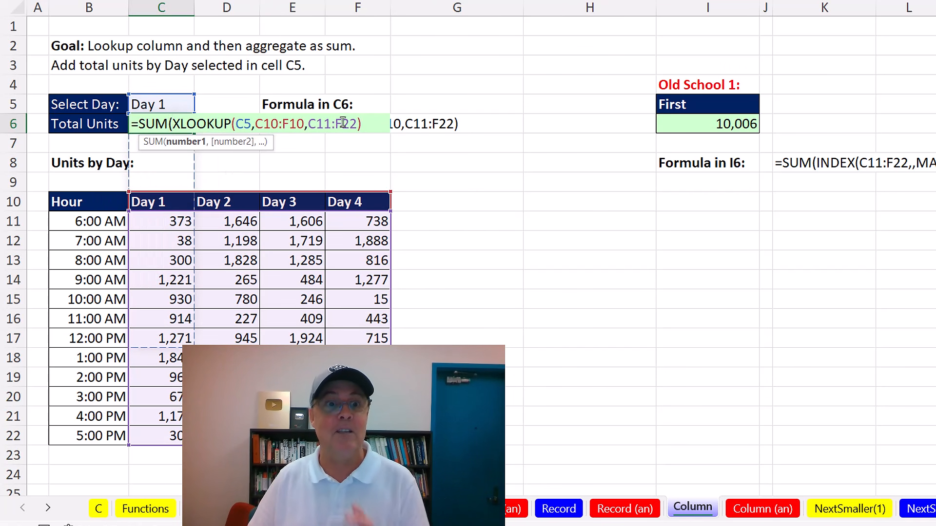
pyautogui.click(379, 120)
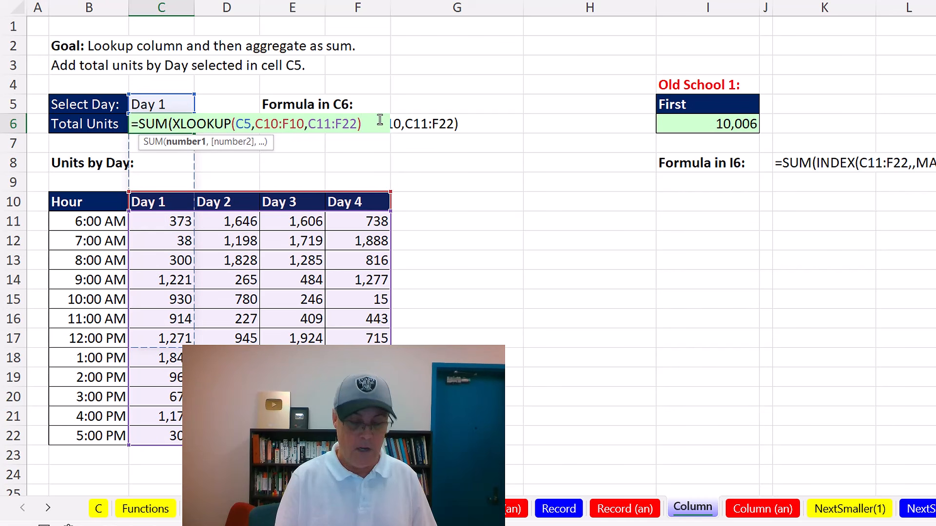
pyautogui.write(')')
pyautogui.hotkey('ctrl', 'Return')
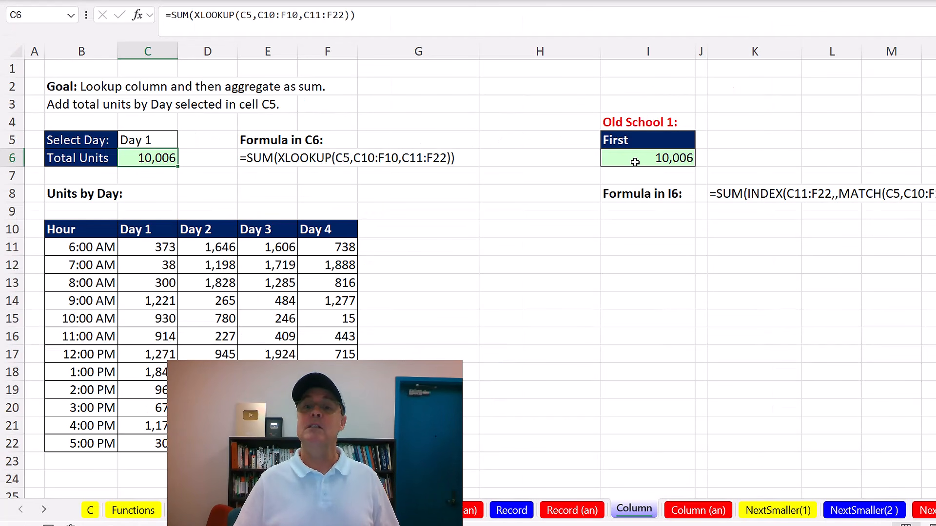
# Examine the row and column arguments of the SUM/INDEX/MATCH formula in I6 and compare it with the SUM/XLOOKUP formula in C6
pyautogui.click(635, 160)
pyautogui.doubleClick(635, 159)
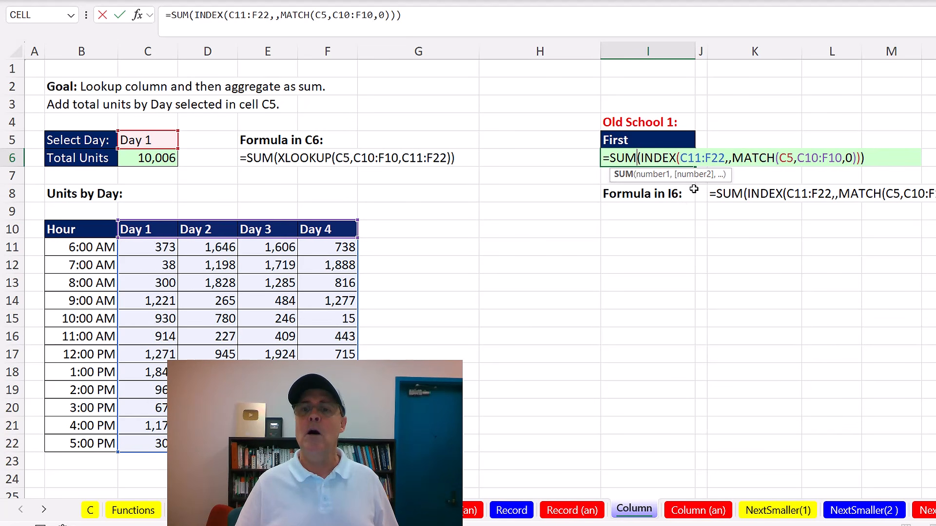
pyautogui.click(729, 160)
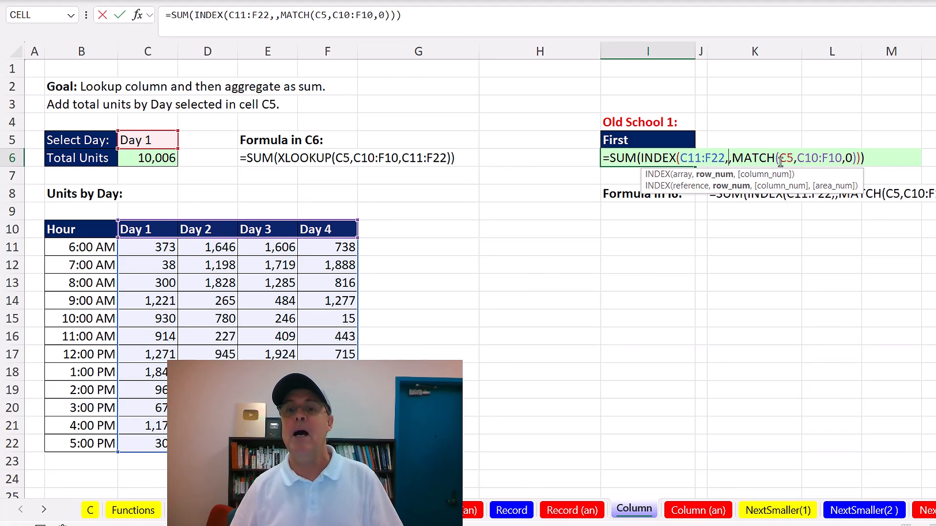
pyautogui.click(759, 158)
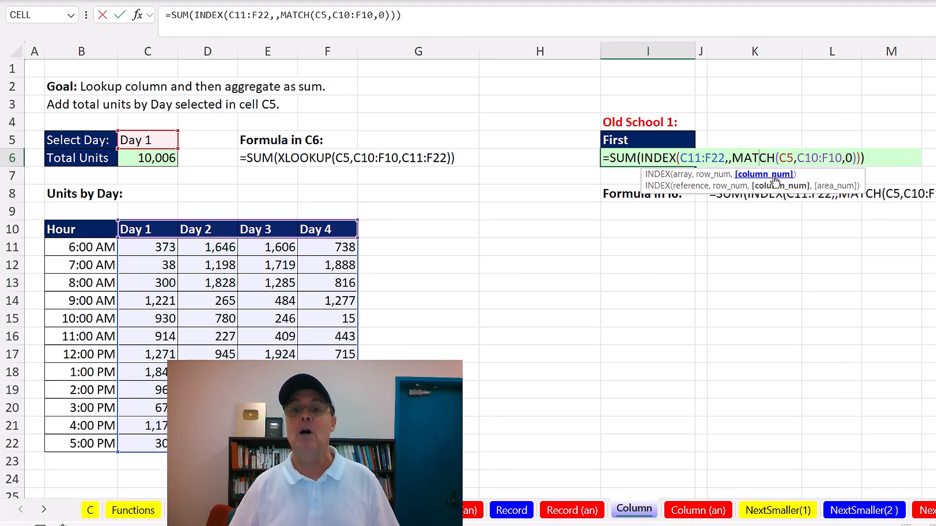
pyautogui.press('Return')
pyautogui.doubleClick(161, 159)
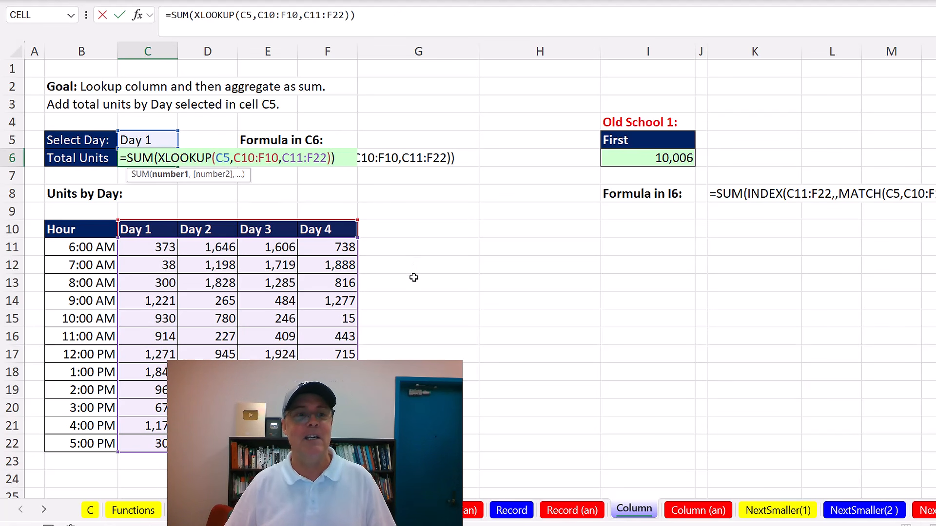
pyautogui.hotkey('ctrl', 'Return')
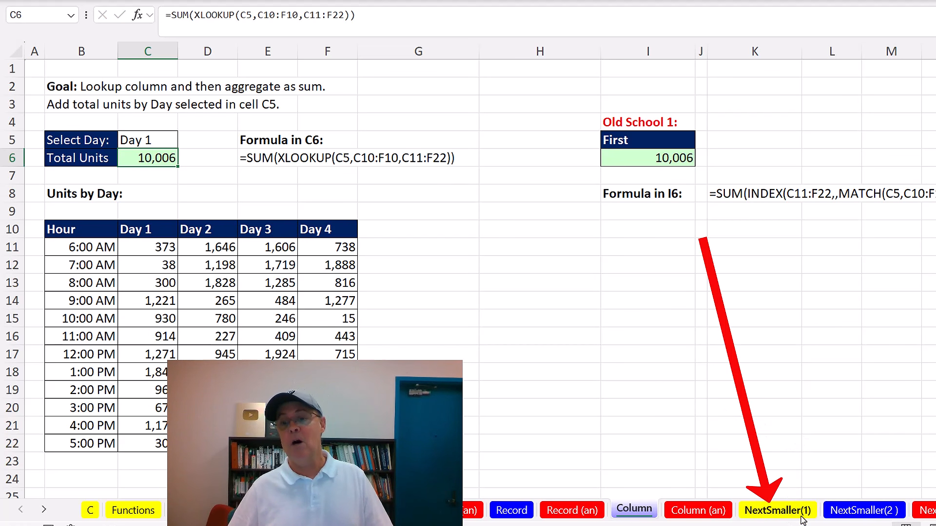
# On the NextSmaller(1) sheet, examine how the weekly earnings in D9 match the lower limits in the tax rate lookup table
pyautogui.click(778, 510)
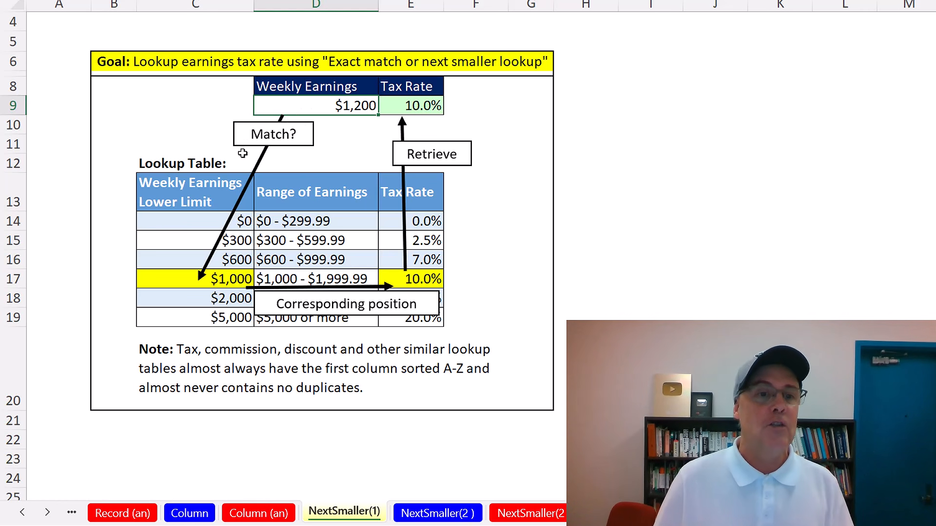
pyautogui.click(233, 262)
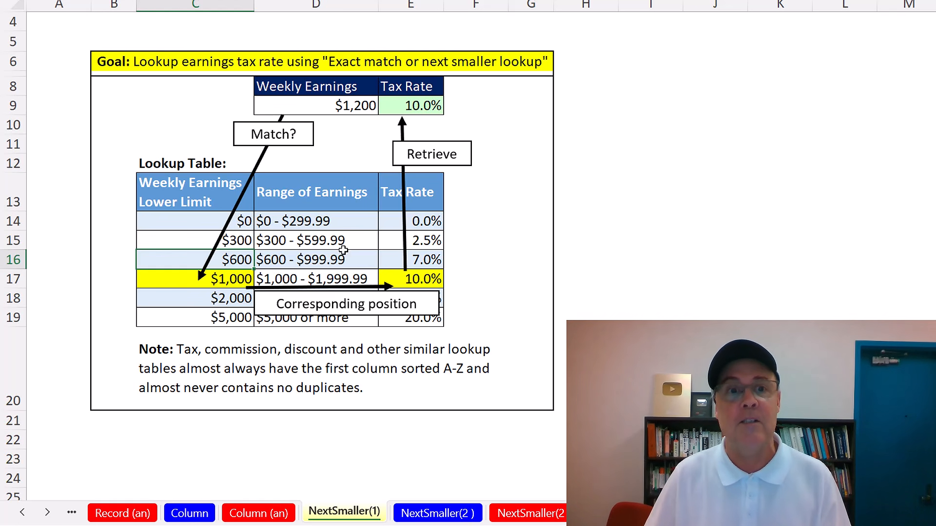
pyautogui.click(344, 108)
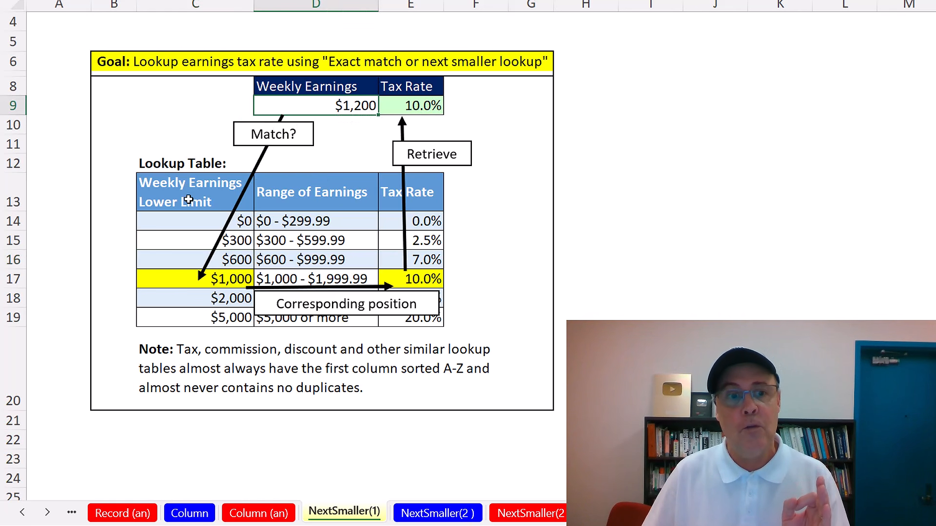
pyautogui.click(186, 281)
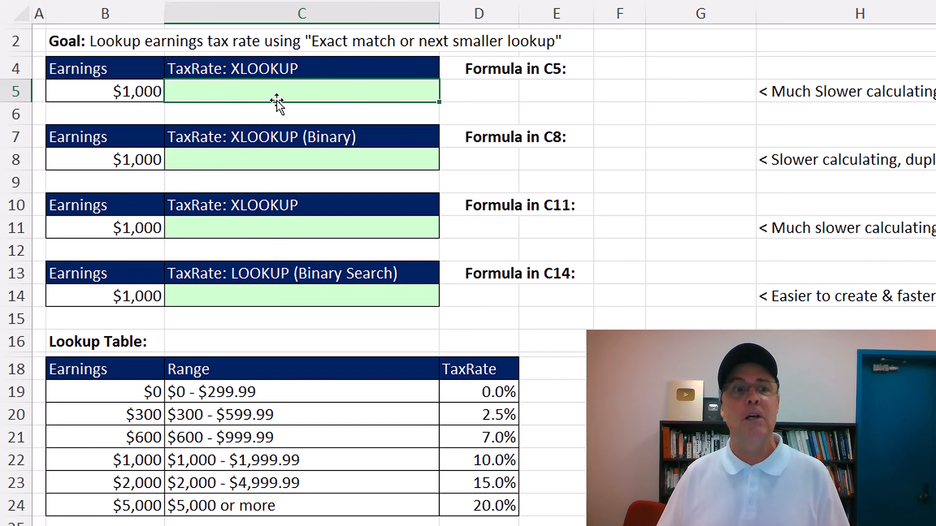
# In C5 of the NextSmaller(2) sheet, start an XLOOKUP of B5 with lookup array B19:B24 and return array D19:D24
pyautogui.write('=xl')
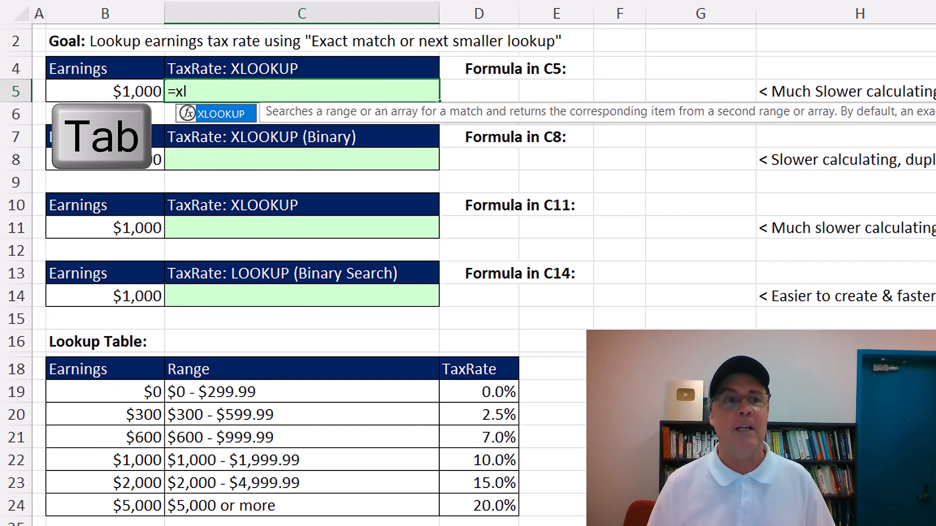
pyautogui.press('Tab')
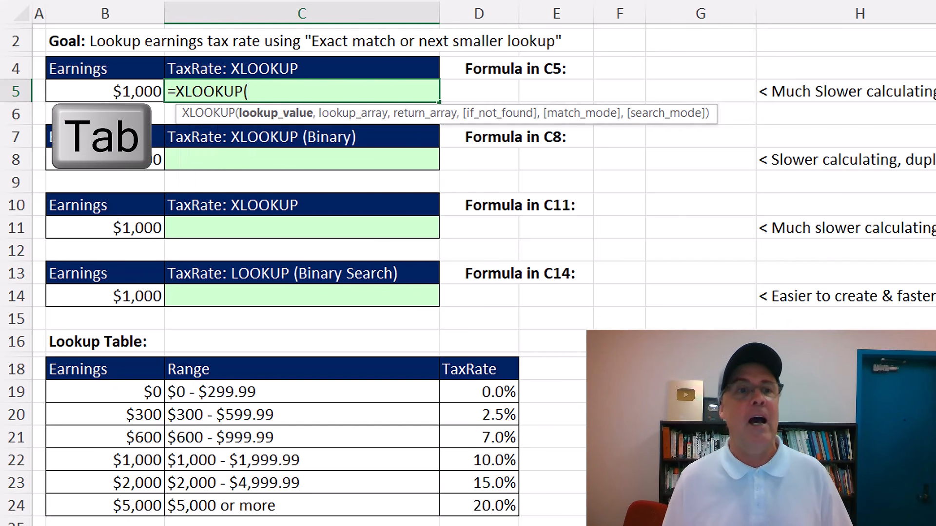
pyautogui.click(87, 85)
pyautogui.write(',')
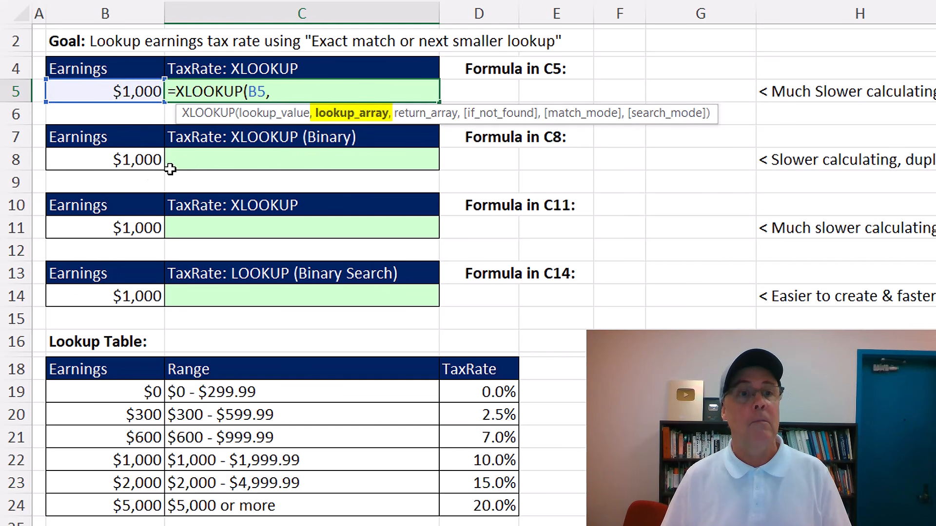
pyautogui.moveTo(111, 396); pyautogui.dragTo(128, 502)
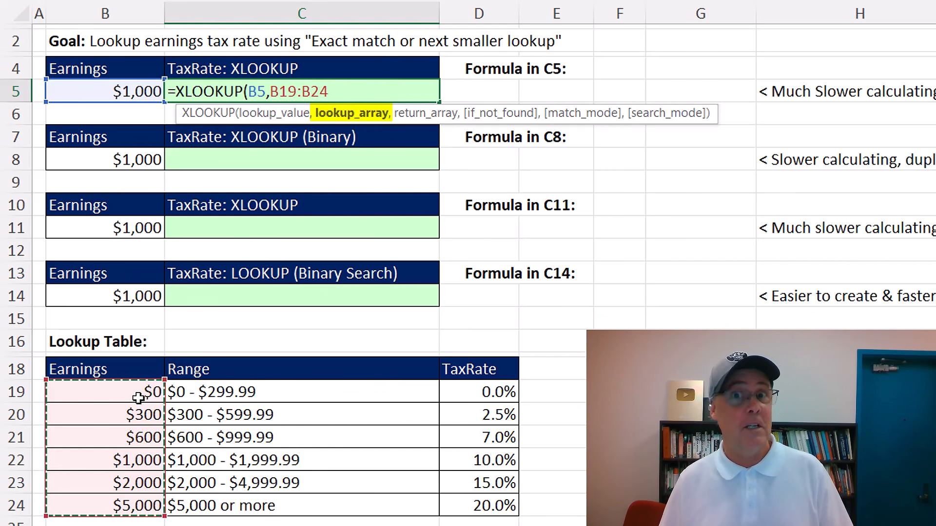
pyautogui.write(',')
pyautogui.moveTo(469, 390); pyautogui.dragTo(487, 505)
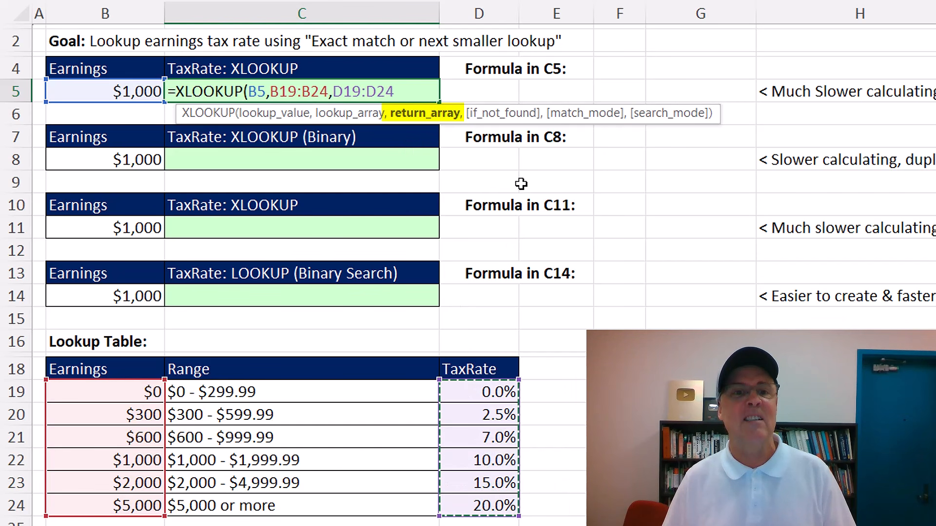
# Complete the XLOOKUP in C5 with 0 for if_not_found and match mode -1, exact match or next smaller item
pyautogui.write(',')
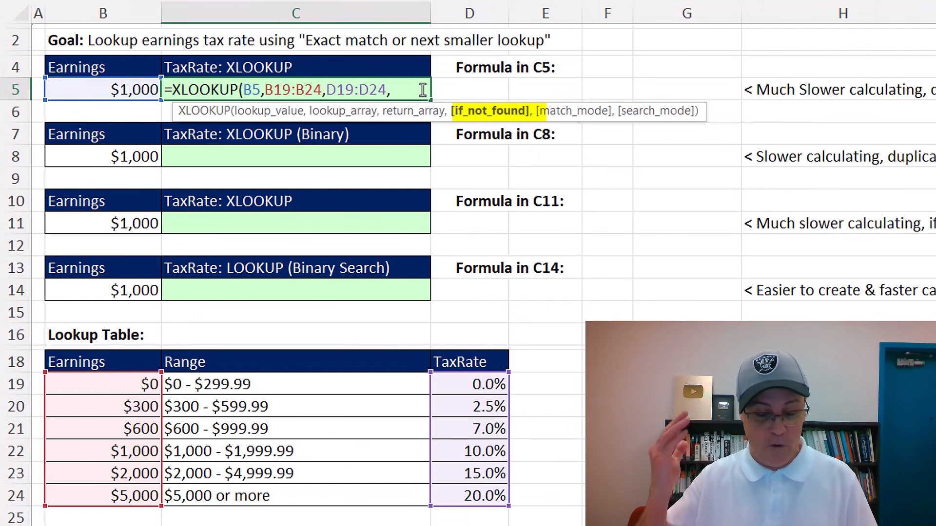
pyautogui.write('0')
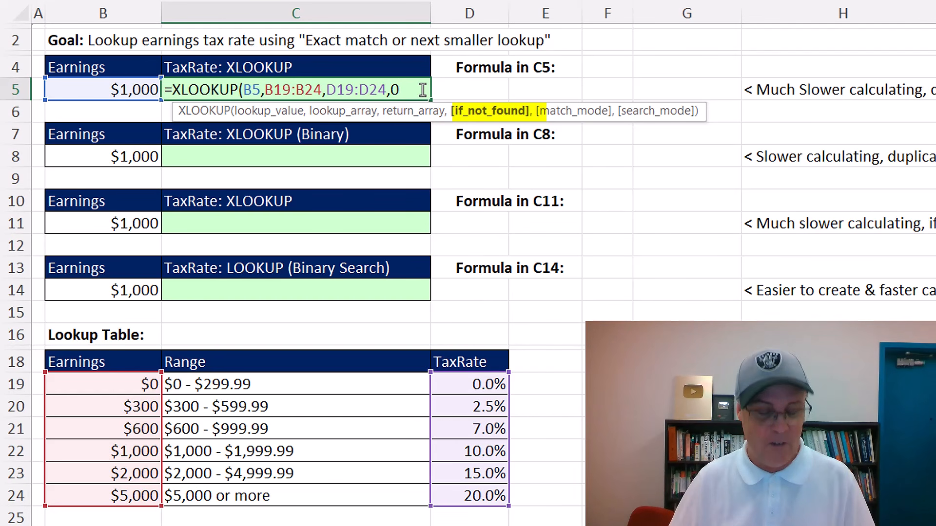
pyautogui.write(',')
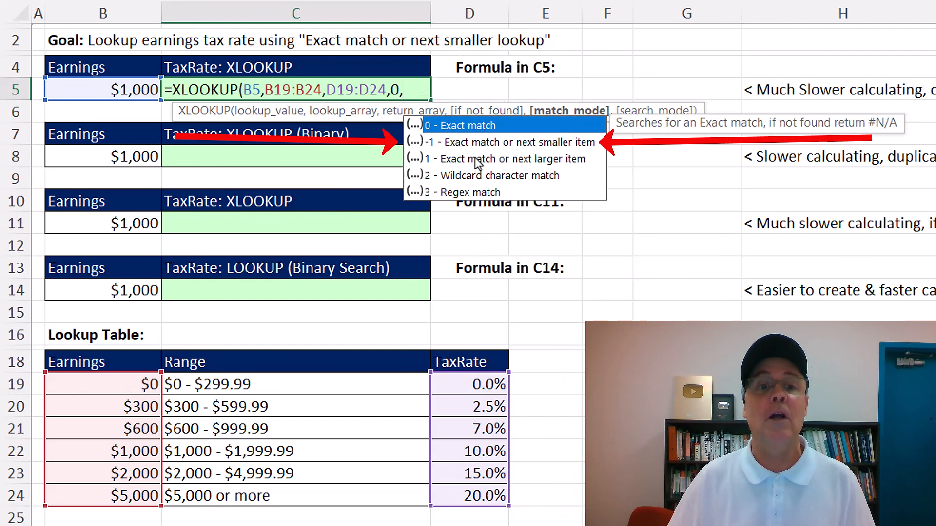
pyautogui.write('-')
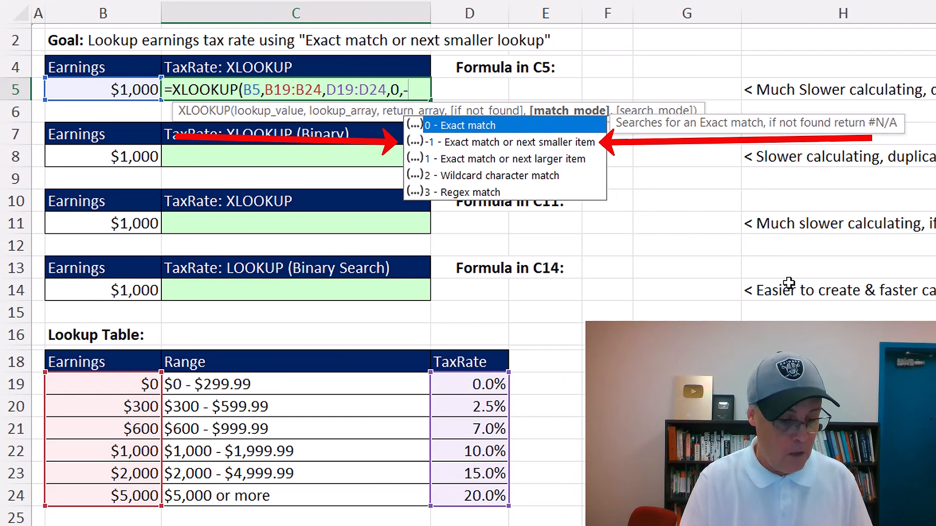
pyautogui.write('1)')
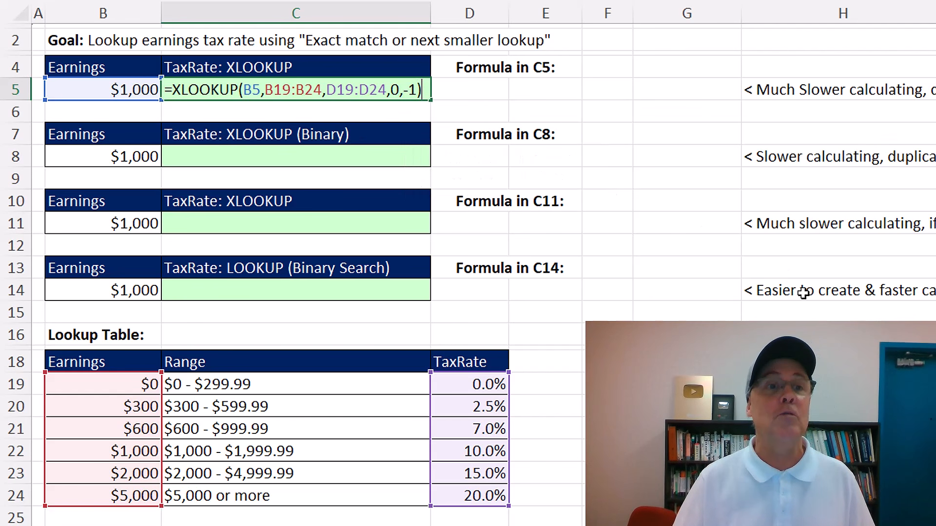
pyautogui.hotkey('ctrl', 'Return')
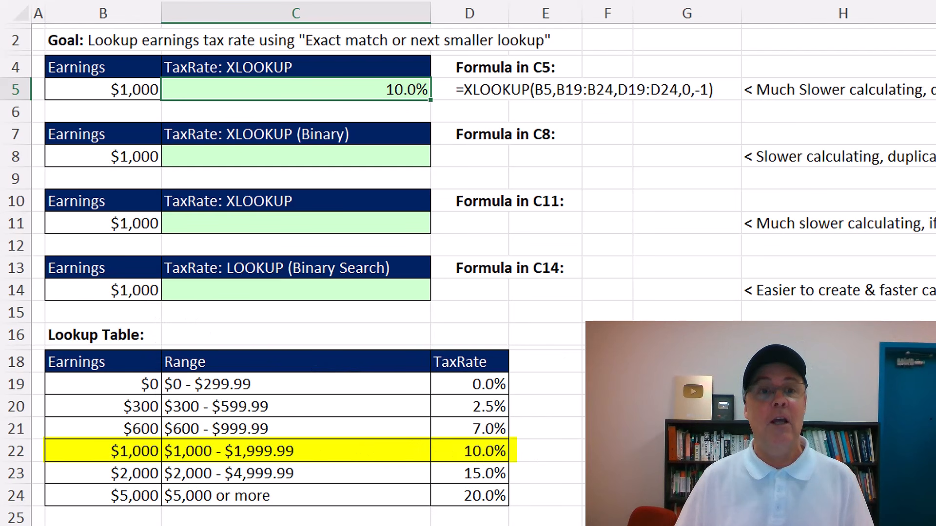
# Test the tax rate lookup in C5 with earnings of 1,200 and 3,000 in B5, and undo both entries
pyautogui.click(124, 95)
pyautogui.write('1,200')
pyautogui.hotkey('ctrl', 'Return')
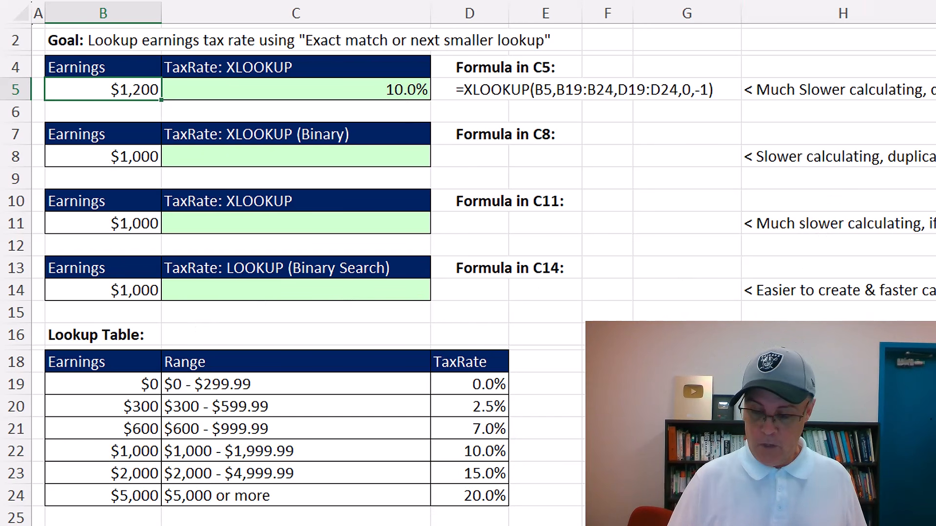
pyautogui.write('3,000')
pyautogui.hotkey('ctrl', 'Return')
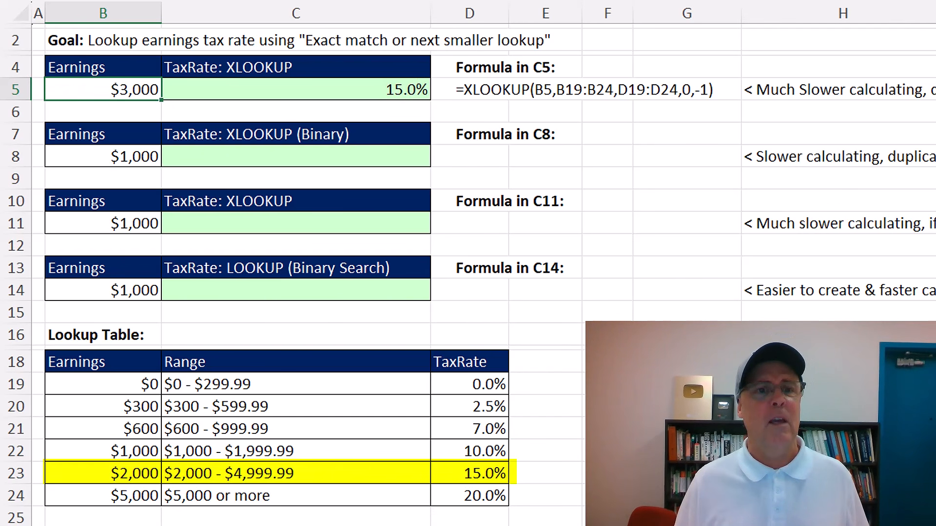
pyautogui.click(139, 474)
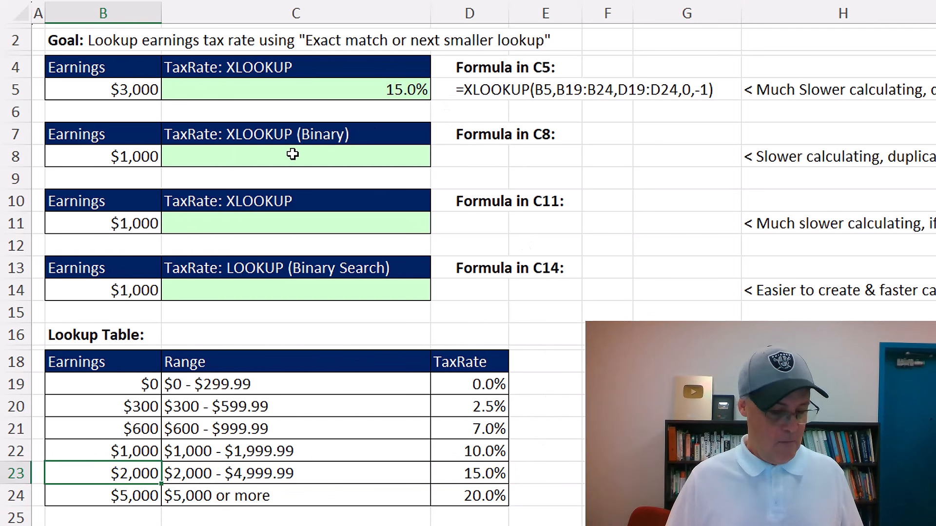
pyautogui.hotkey('ctrl', 'z')
pyautogui.hotkey('ctrl', 'z')
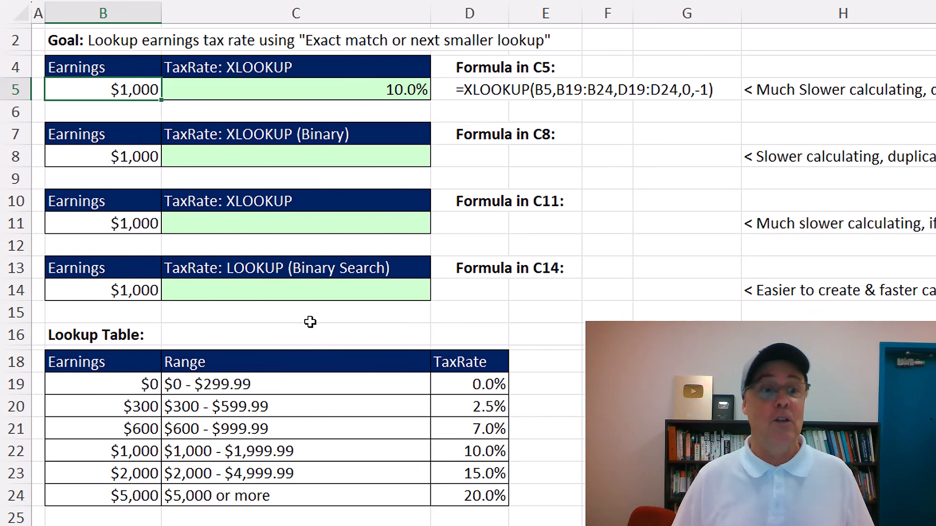
# Try moving the $600 and $1,000 rows above the $300 row in the lookup table, and undo the move
pyautogui.moveTo(113, 429); pyautogui.dragTo(463, 453)
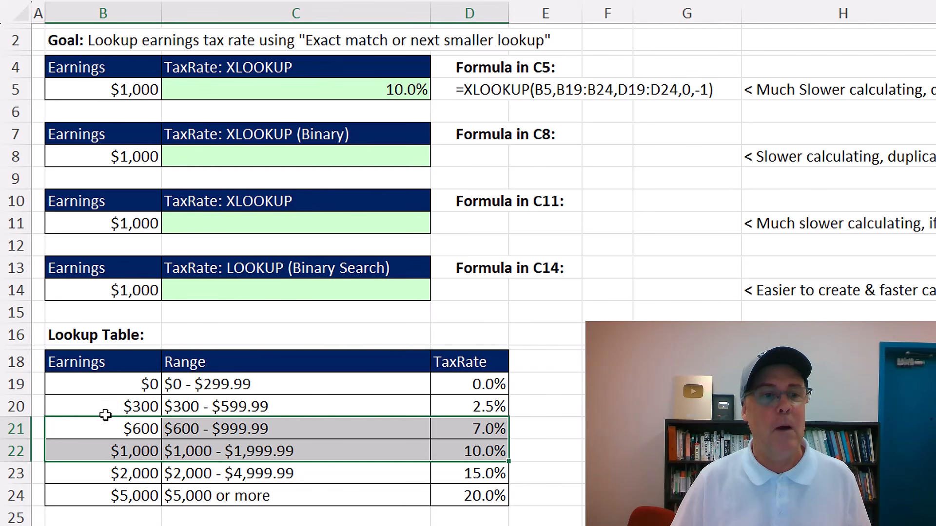
pyautogui.moveTo(106, 416); pyautogui.dragTo(115, 401)
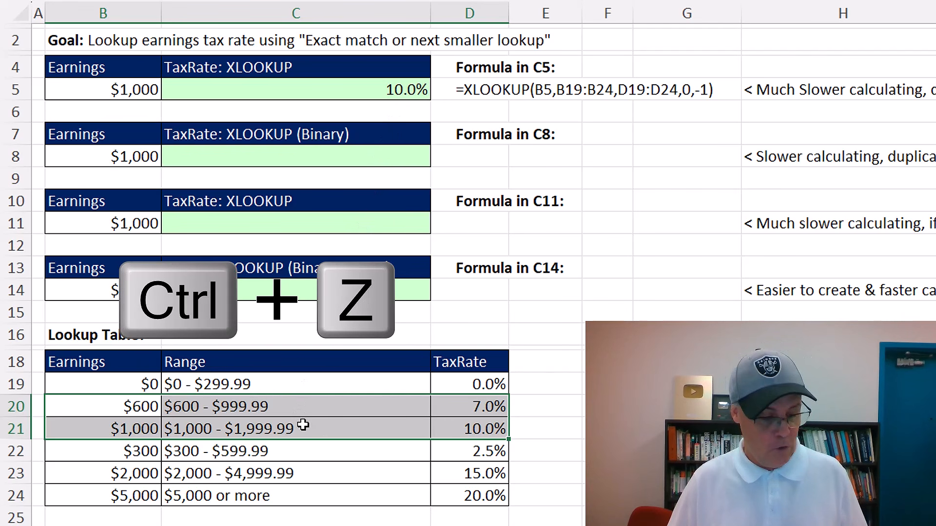
pyautogui.hotkey('ctrl', 'z')
# Try moving the TaxRate values from D19:D24 to M5:M10, and undo the move
pyautogui.moveTo(462, 388); pyautogui.dragTo(484, 491)
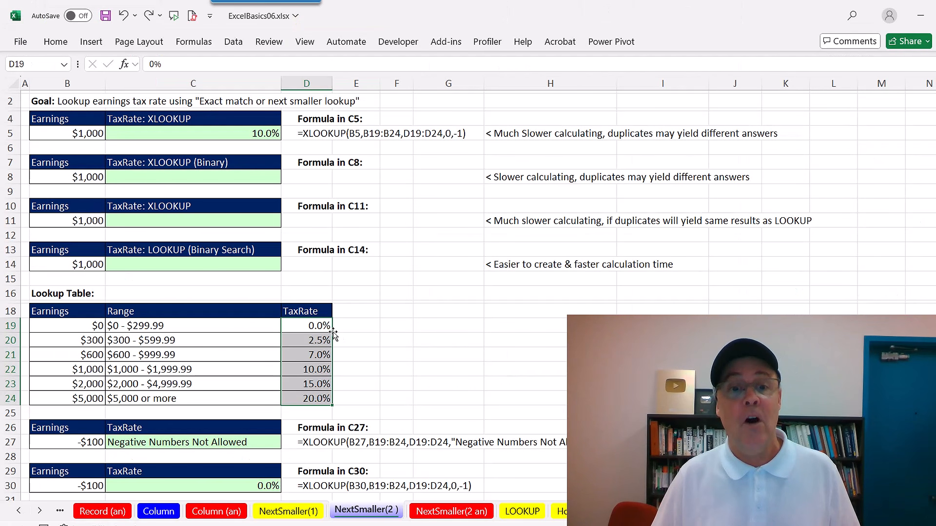
pyautogui.moveTo(333, 335); pyautogui.dragTo(904, 141)
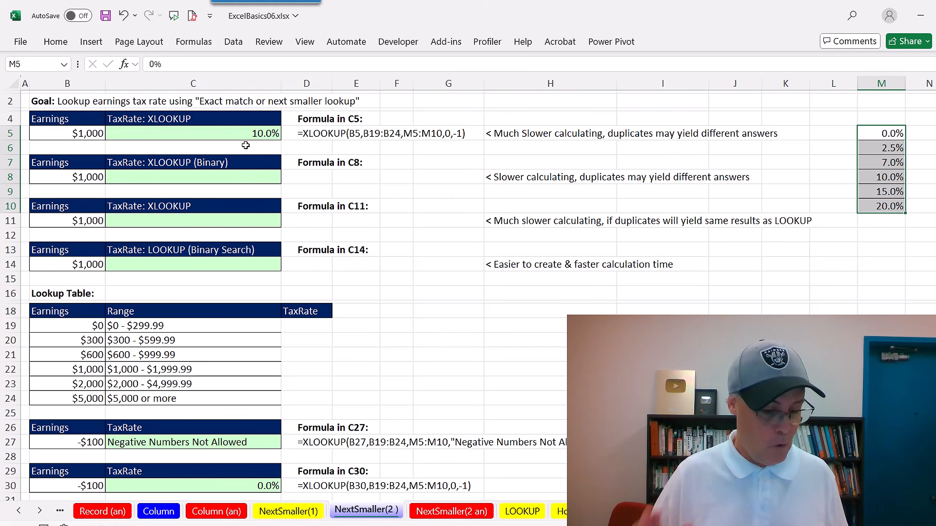
pyautogui.hotkey('ctrl', 'z')
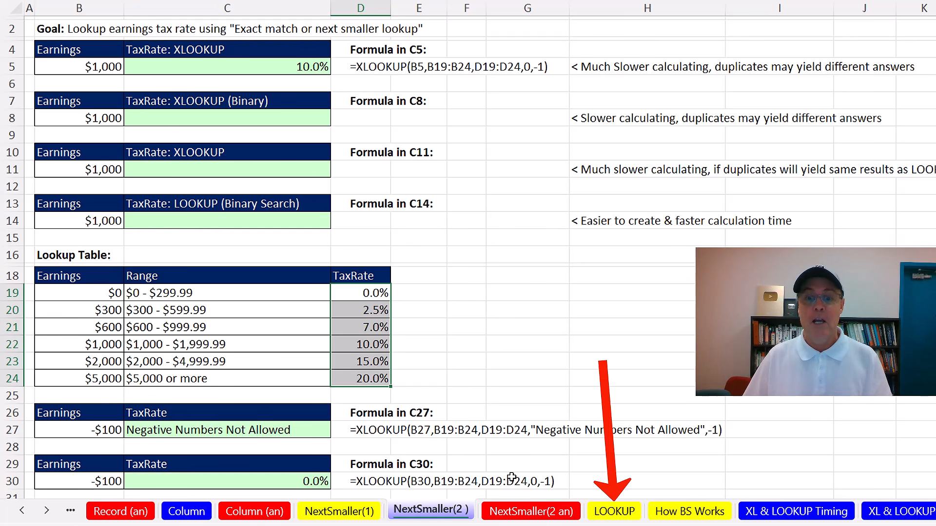
# Open the LOOKUP sheet to read the explanation of the LOOKUP function's arguments
pyautogui.click(621, 518)
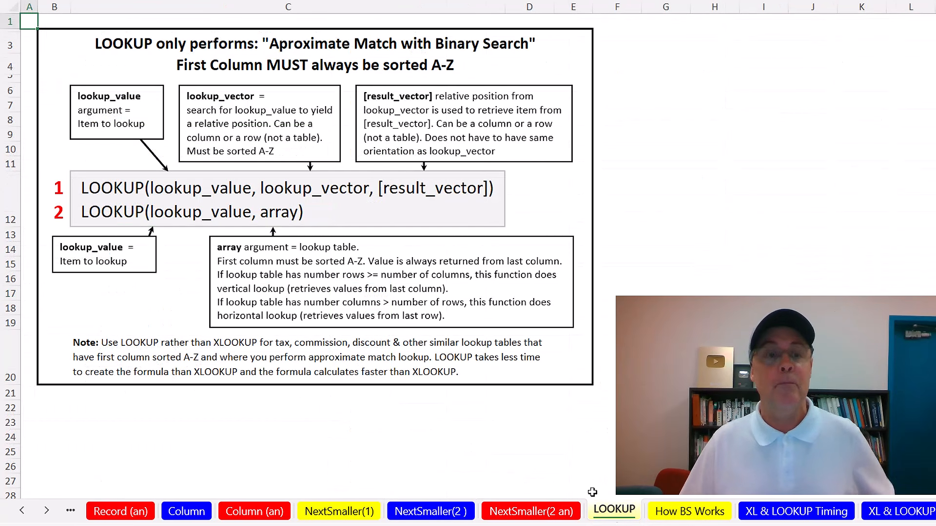
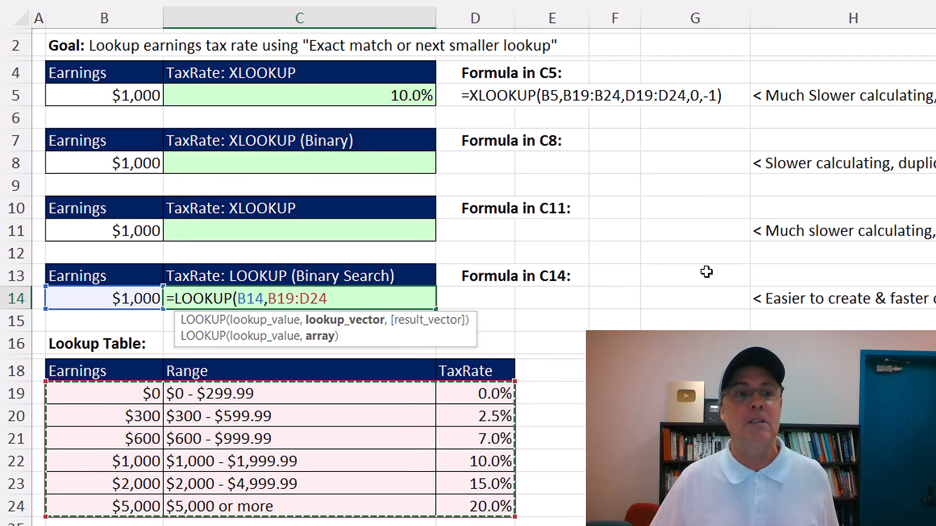
# Finish =LOOKUP(B14,B19:D24) in C14 and enter the binary-search formula =XLOOKUP(B8,B19:B24,D19:D24,0,-1,2) in C8
pyautogui.hotkey('ctrl', 'Return')
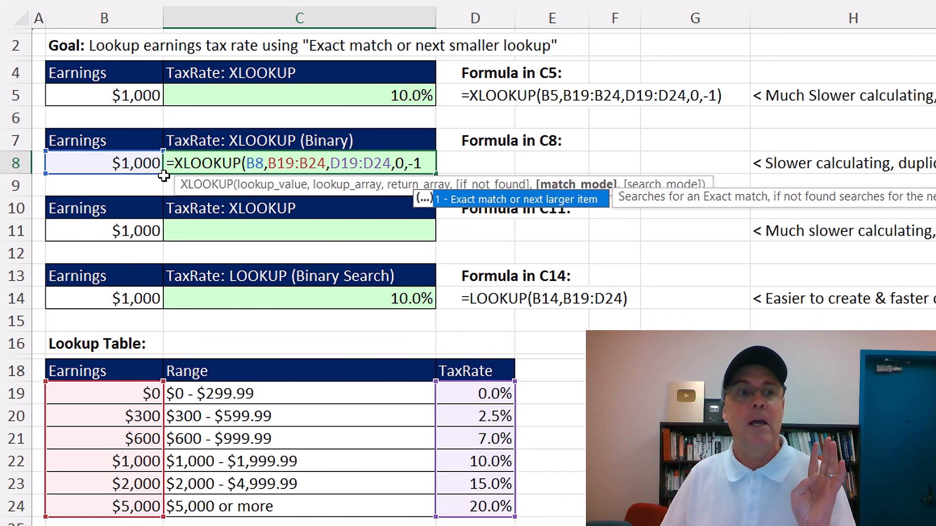
pyautogui.click(430, 164)
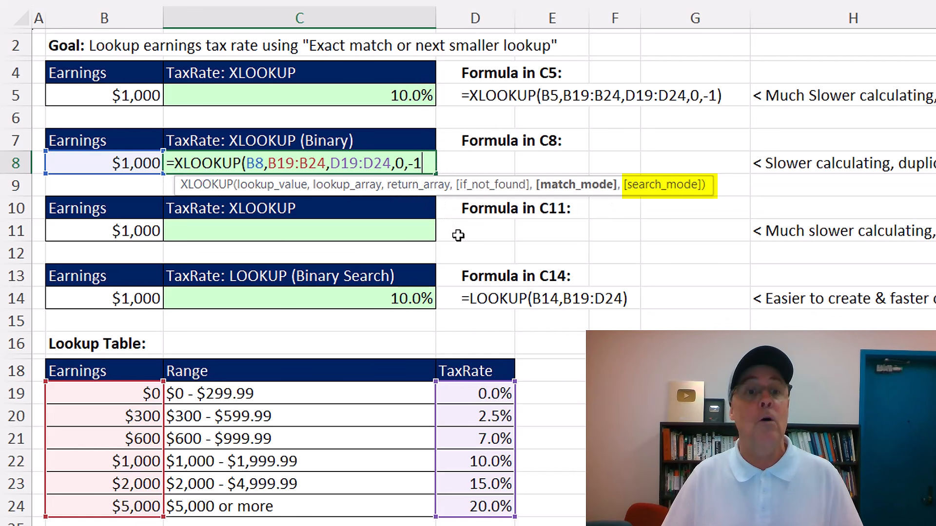
pyautogui.write(',')
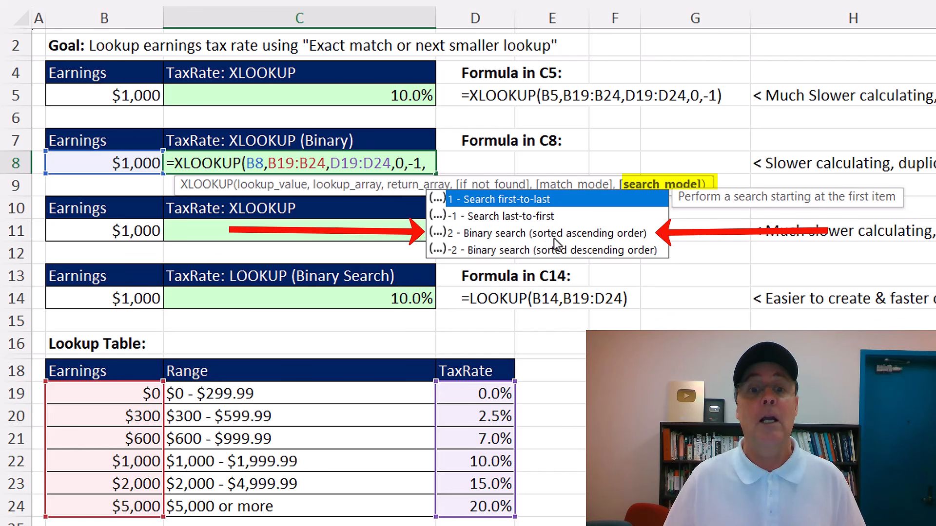
pyautogui.doubleClick(473, 234)
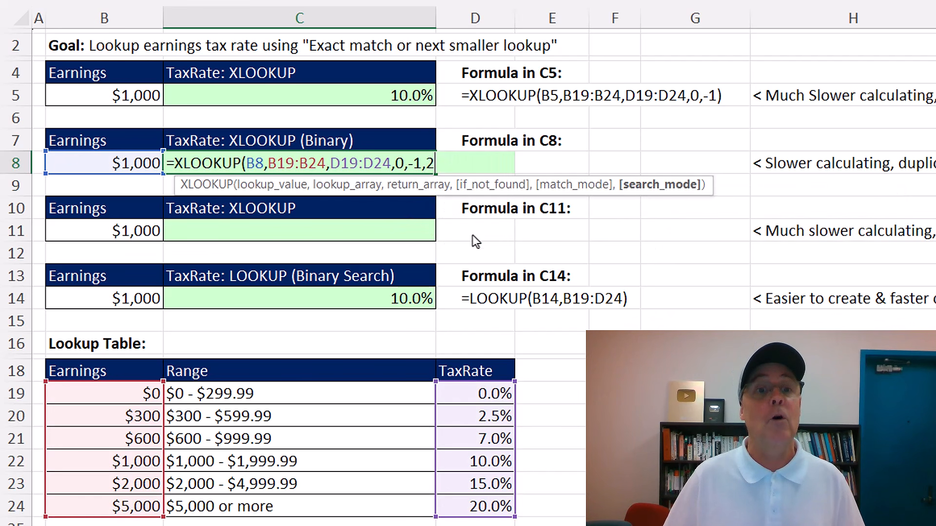
pyautogui.write(')')
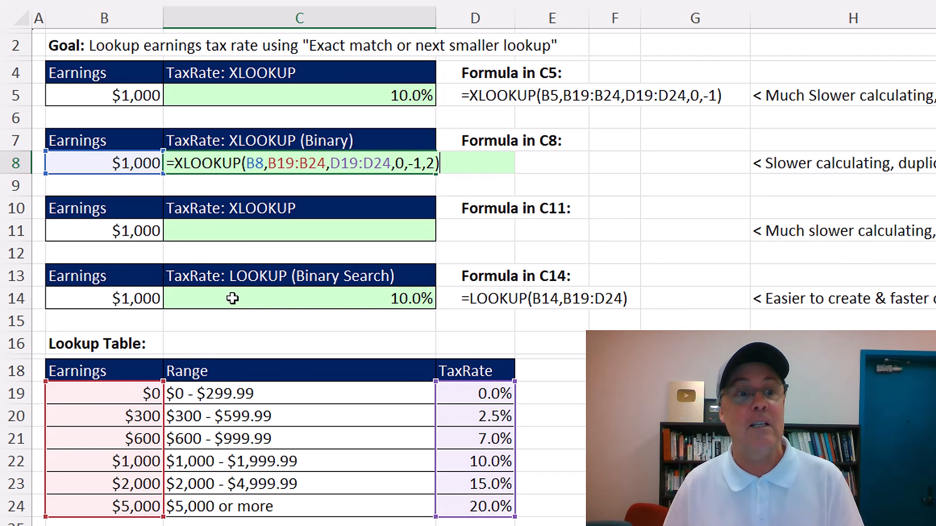
pyautogui.hotkey('ctrl', 'Return')
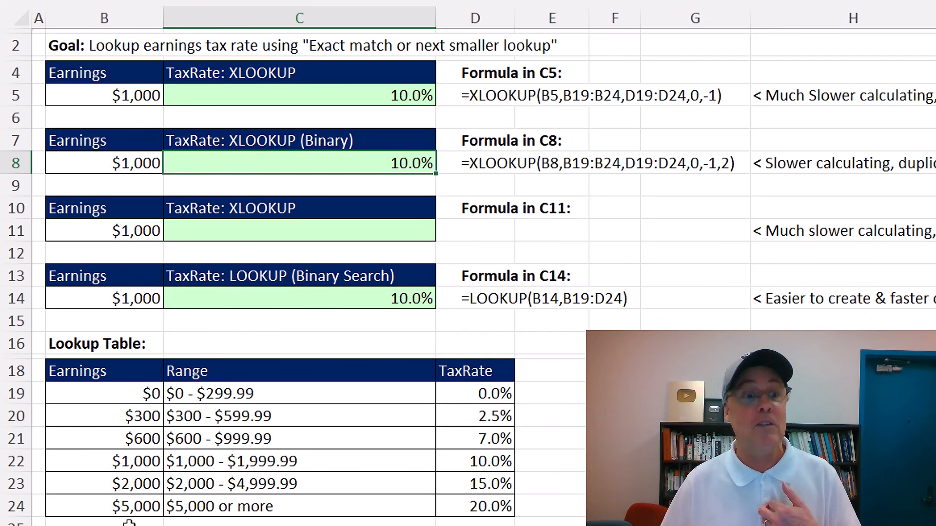
# Change the lookup table's earnings value in B21 to 1000, and enter the last-to-first formula =XLOOKUP(B11,B19:B24,D19:D24,0,-1,-1) in C11
pyautogui.click(138, 439)
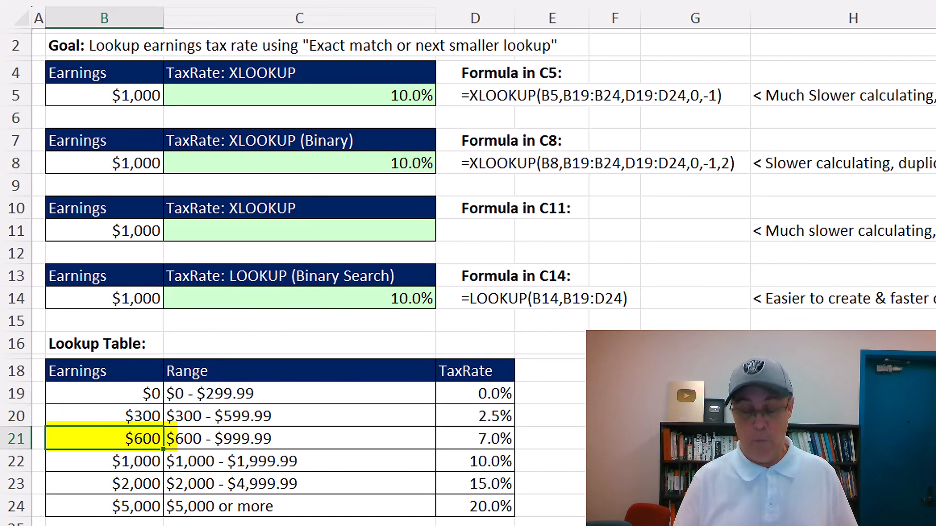
pyautogui.write('1000')
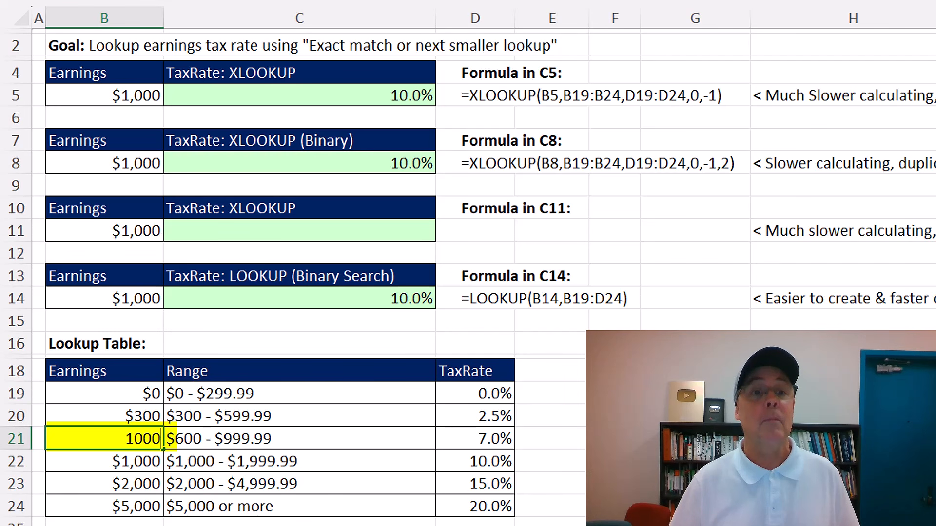
pyautogui.hotkey('ctrl', 'Return')
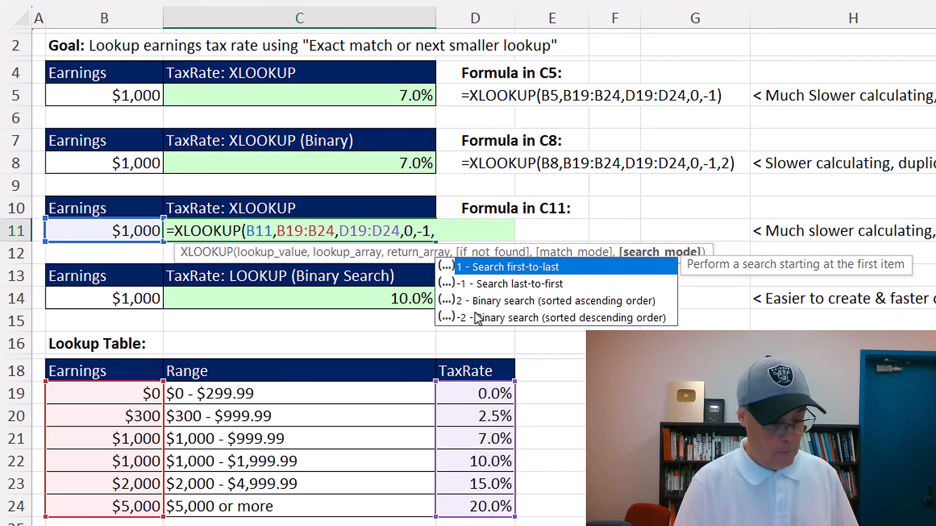
pyautogui.write('-1)')
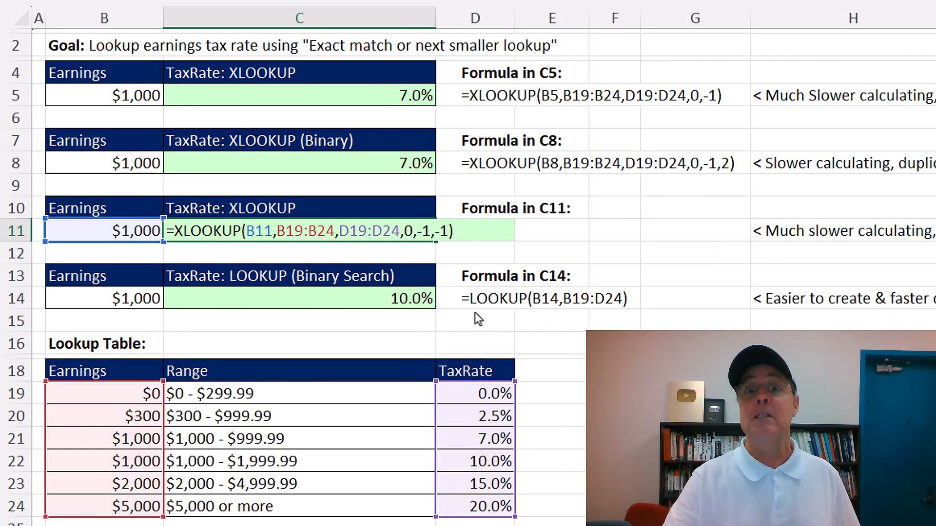
pyautogui.hotkey('ctrl', 'Return')
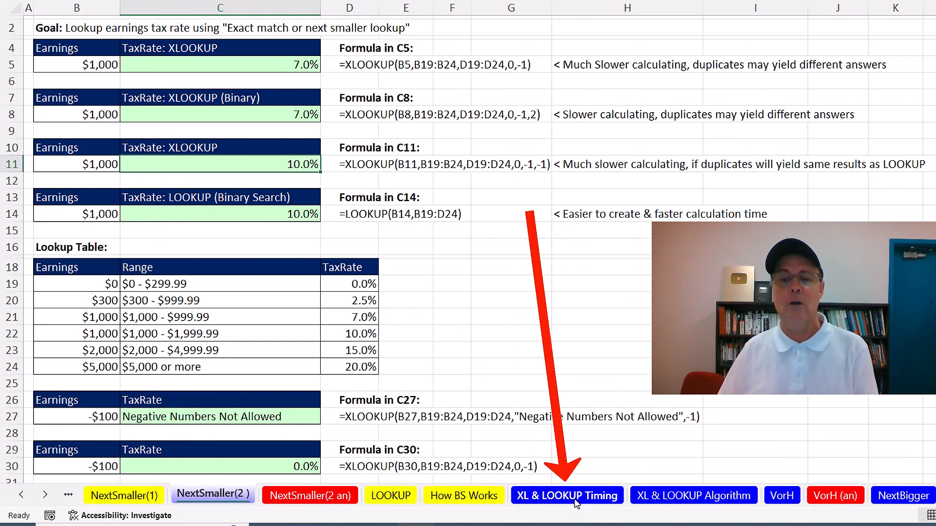
# Review the XL & LOOKUP Timing and XL & LOOKUP Algorithm sheets, returning to NextSmaller(2) after each
pyautogui.click(536, 496)
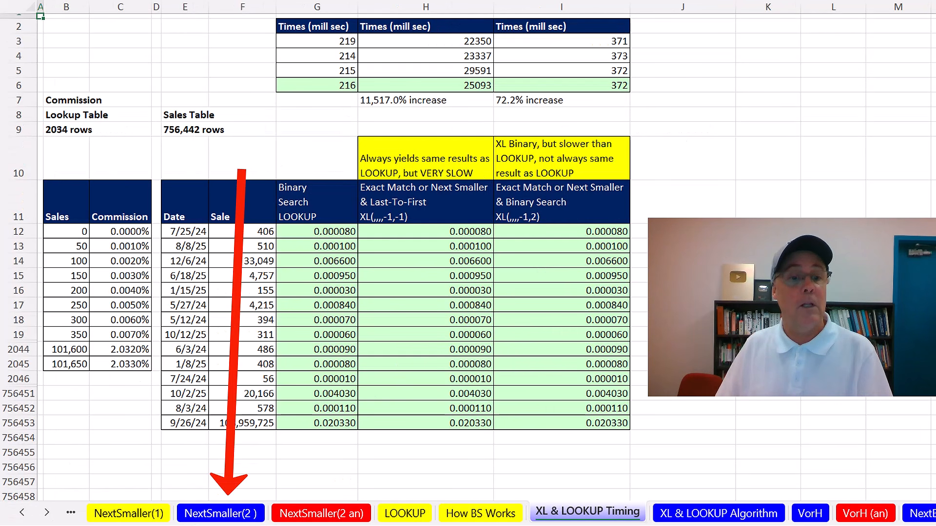
pyautogui.click(220, 509)
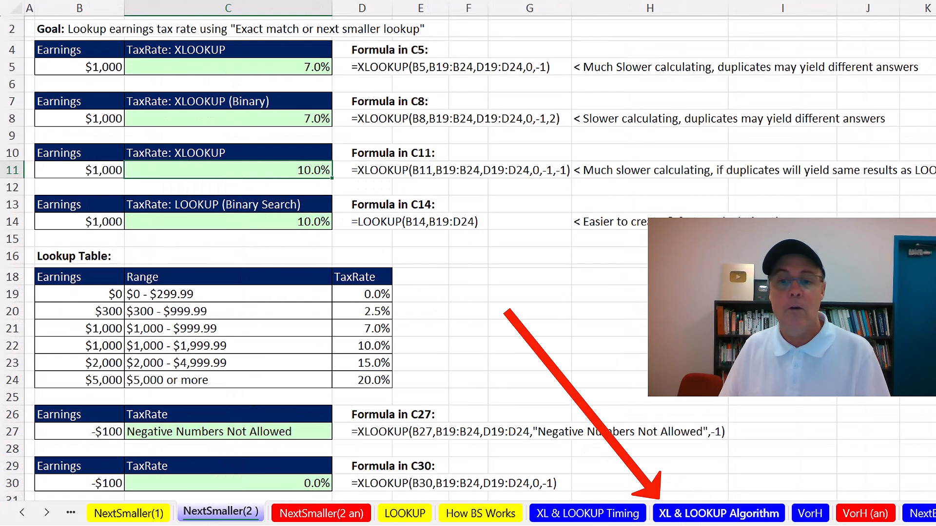
pyautogui.click(702, 517)
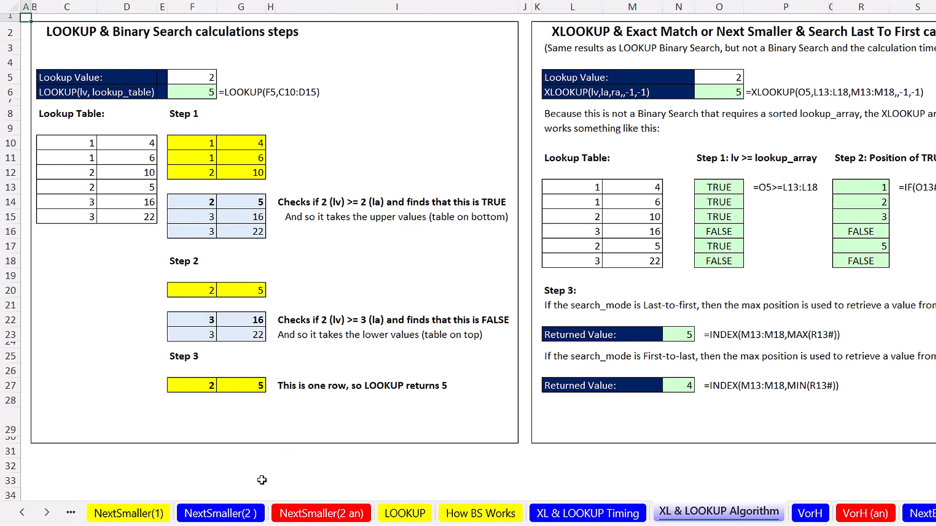
pyautogui.click(257, 516)
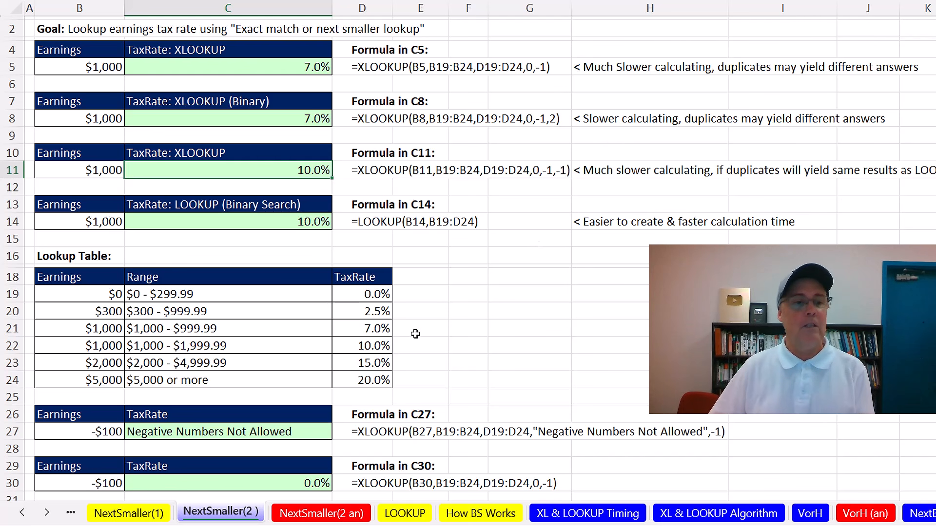
# Open the VorH sheet with the vertical and horizontal product price tables
pyautogui.click(47, 513)
pyautogui.click(46, 513)
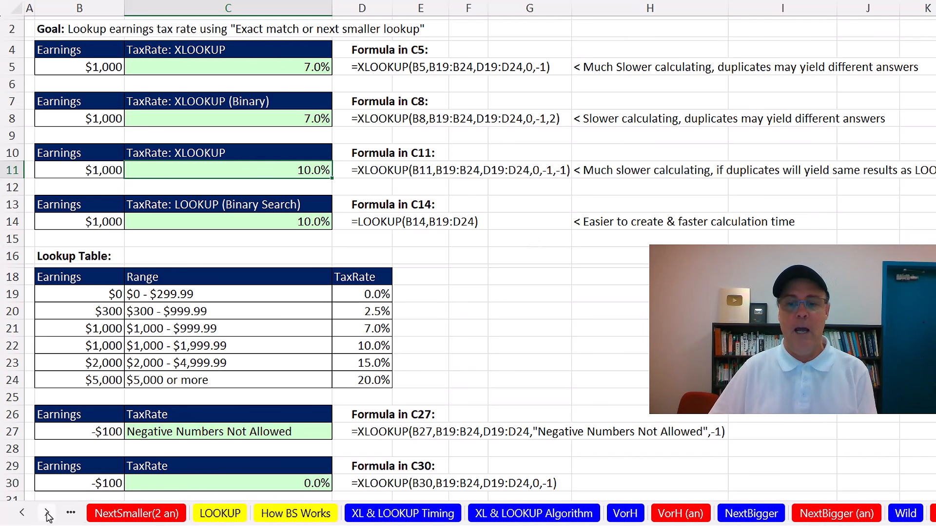
pyautogui.click(46, 513)
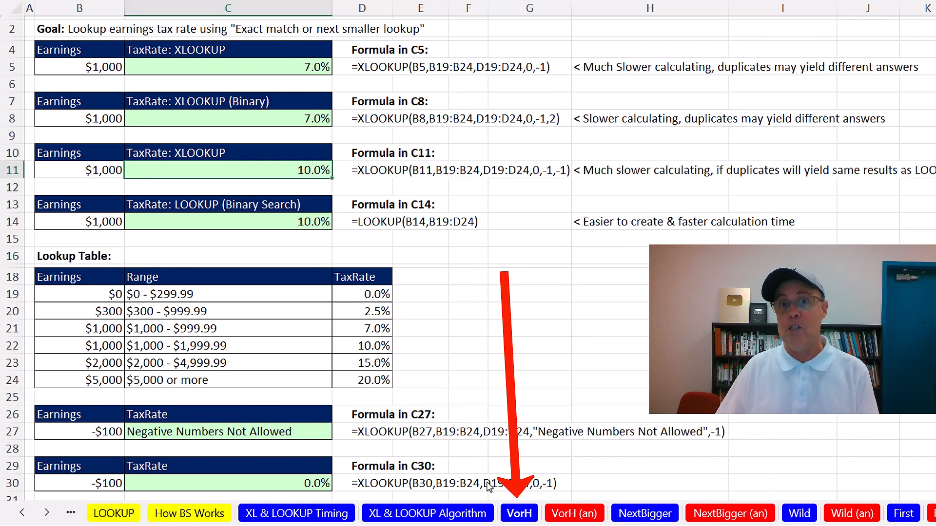
pyautogui.click(520, 515)
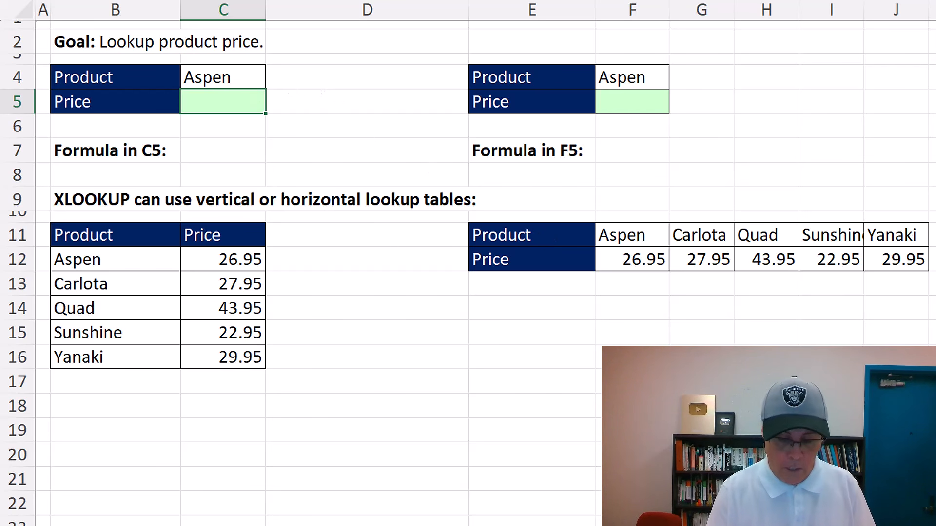
# Look up the product price from the vertical table in C5 with =XLOOKUP(C4,B12:B16,C12:C16)
pyautogui.write('xl')
pyautogui.press('Tab')
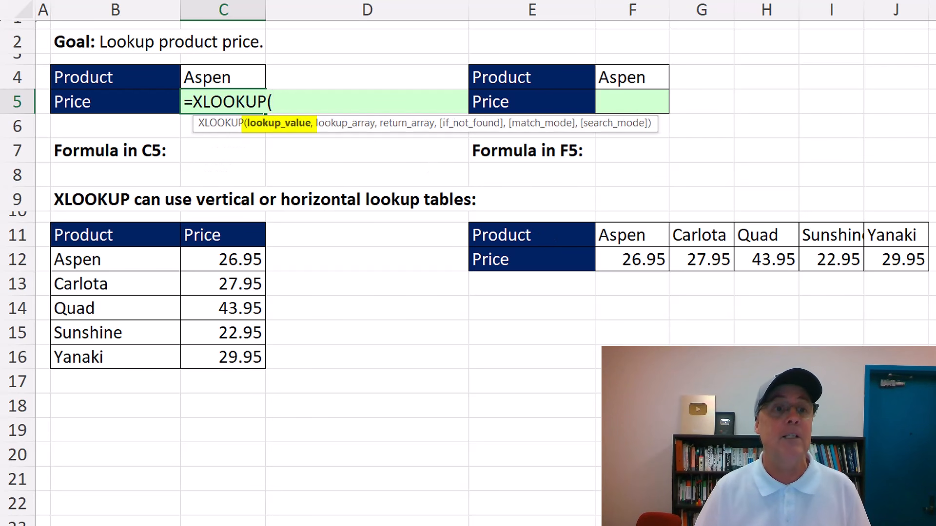
pyautogui.click(225, 77)
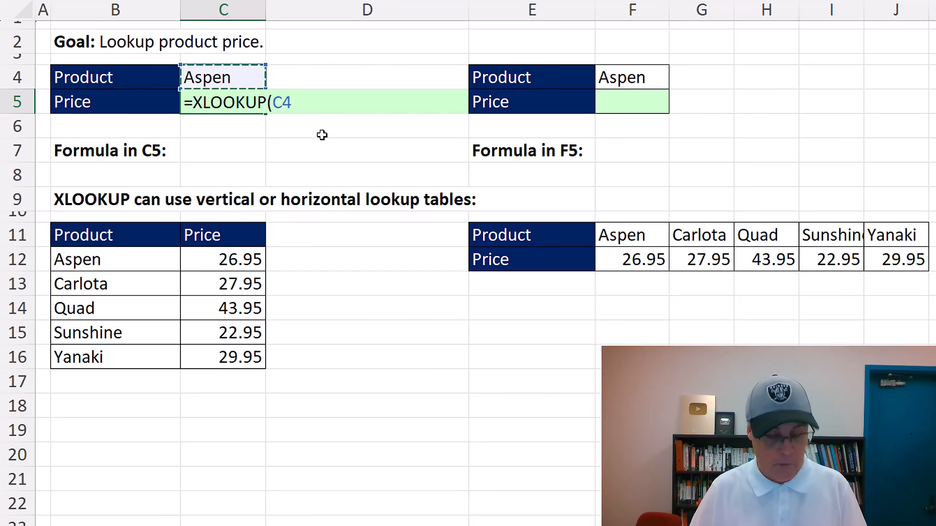
pyautogui.write(',')
pyautogui.moveTo(72, 262); pyautogui.dragTo(80, 361)
pyautogui.write(',')
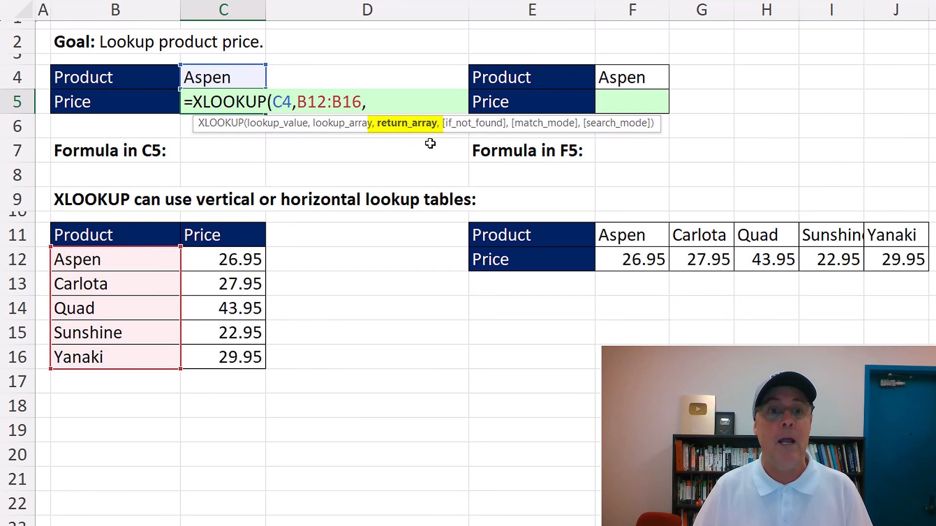
pyautogui.moveTo(214, 267); pyautogui.dragTo(242, 360)
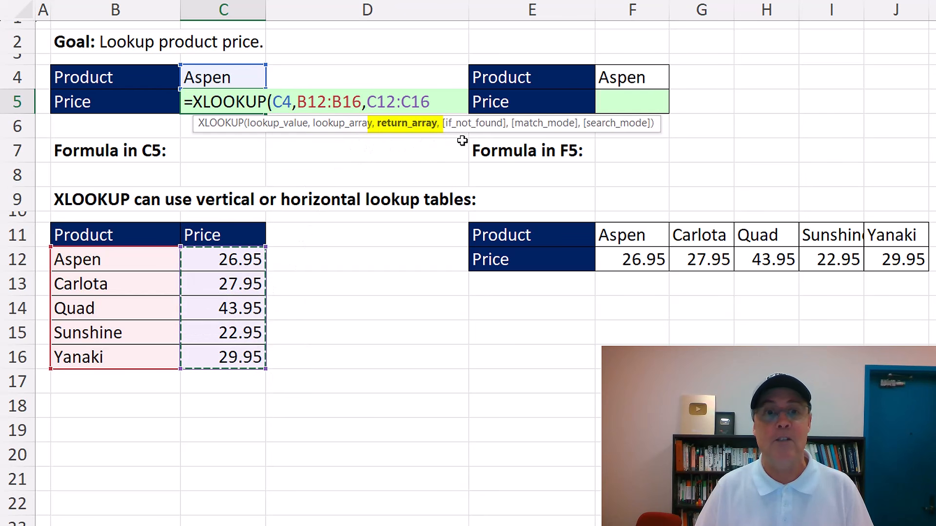
pyautogui.hotkey('ctrl', 'Return')
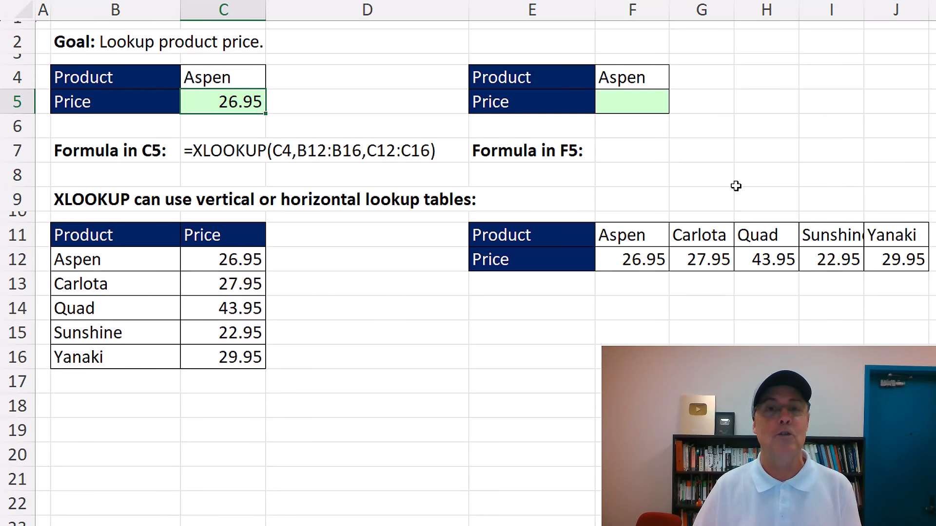
# Look up the product price from the horizontal table in F5 with =XLOOKUP(F4,F11:J11,F12:J12)
pyautogui.click(656, 95)
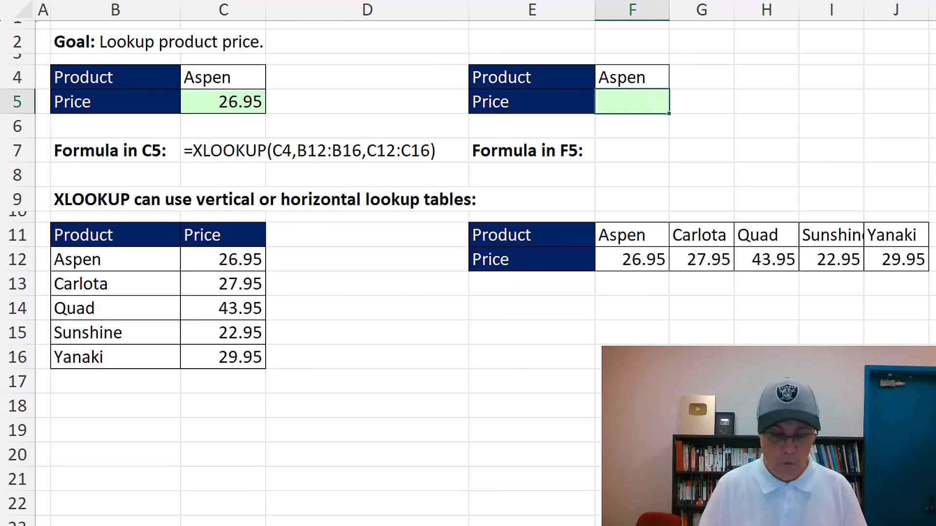
pyautogui.write('=xl')
pyautogui.press('Tab')
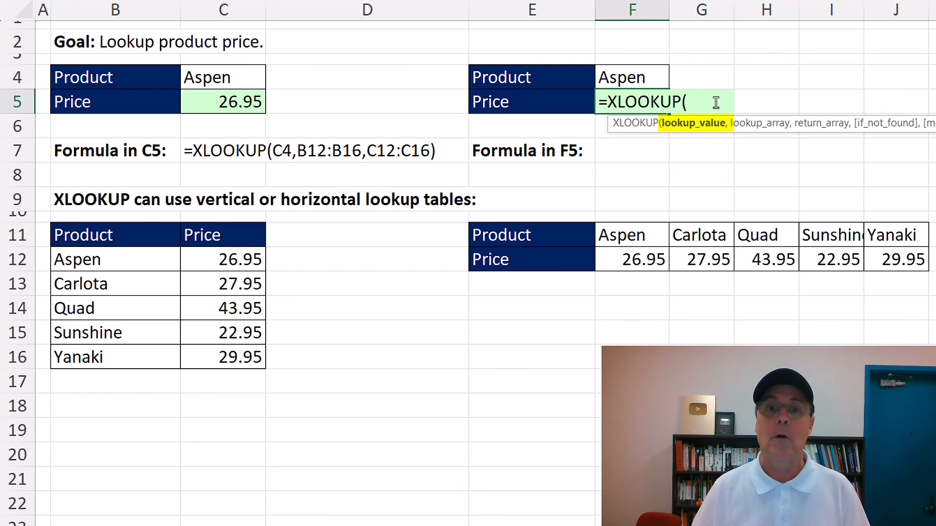
pyautogui.click(630, 79)
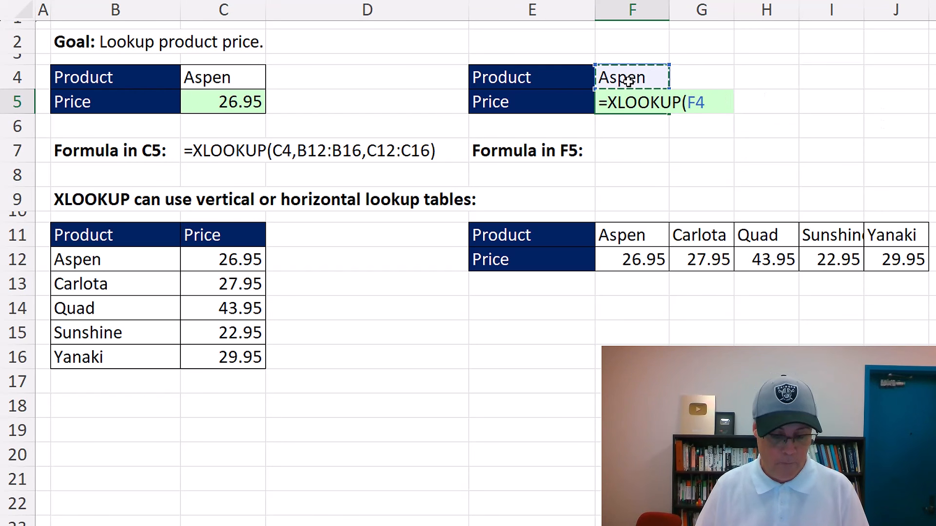
pyautogui.write(',')
pyautogui.moveTo(620, 237); pyautogui.dragTo(874, 235)
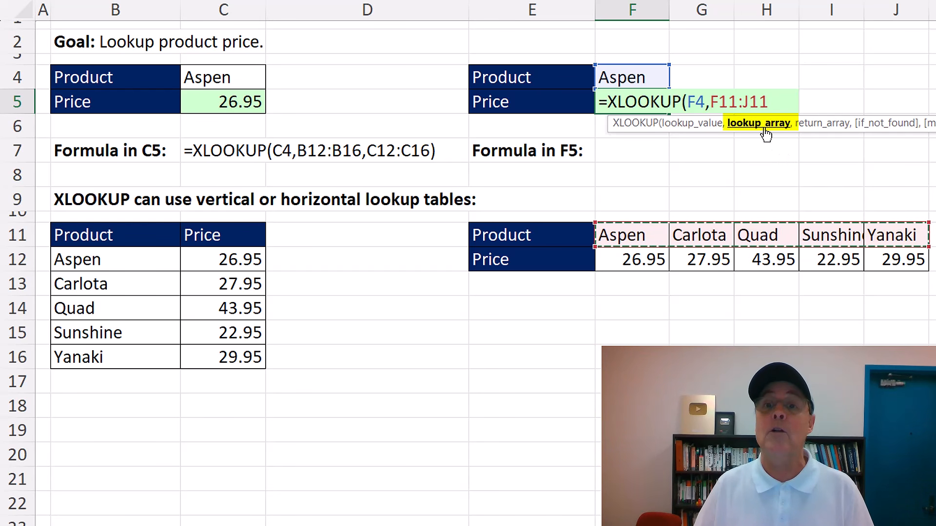
pyautogui.write(',')
pyautogui.moveTo(621, 260); pyautogui.dragTo(902, 261)
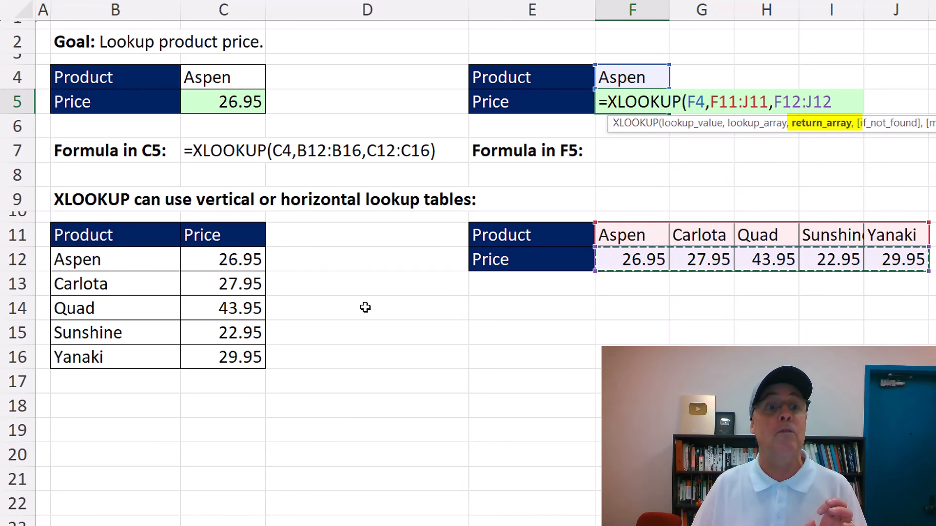
pyautogui.hotkey('ctrl', 'Return')
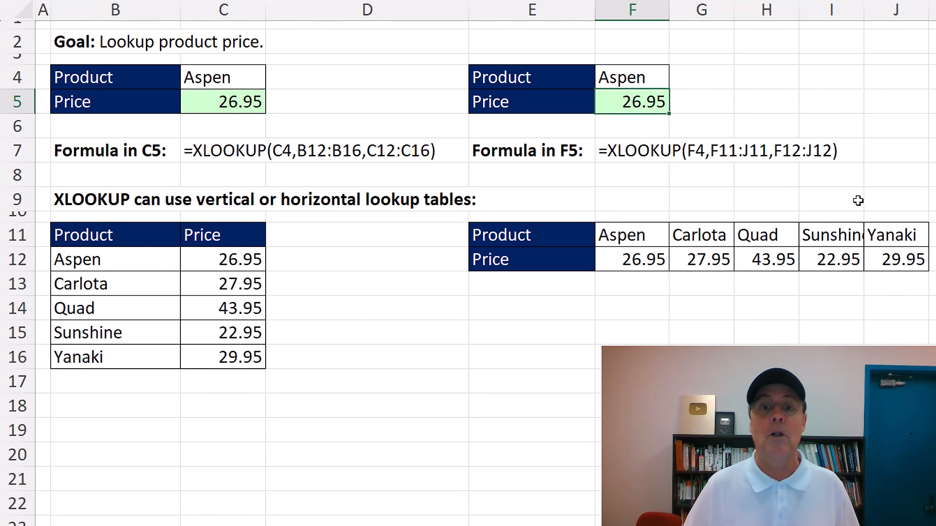
# Choose Carlota as the product in C4 to test the price lookup
pyautogui.click(258, 80)
pyautogui.click(273, 81)
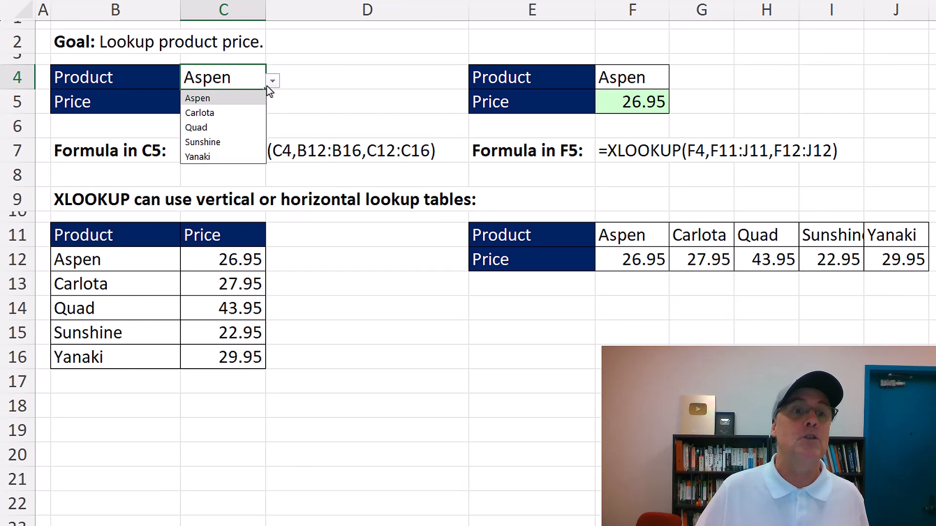
pyautogui.click(231, 114)
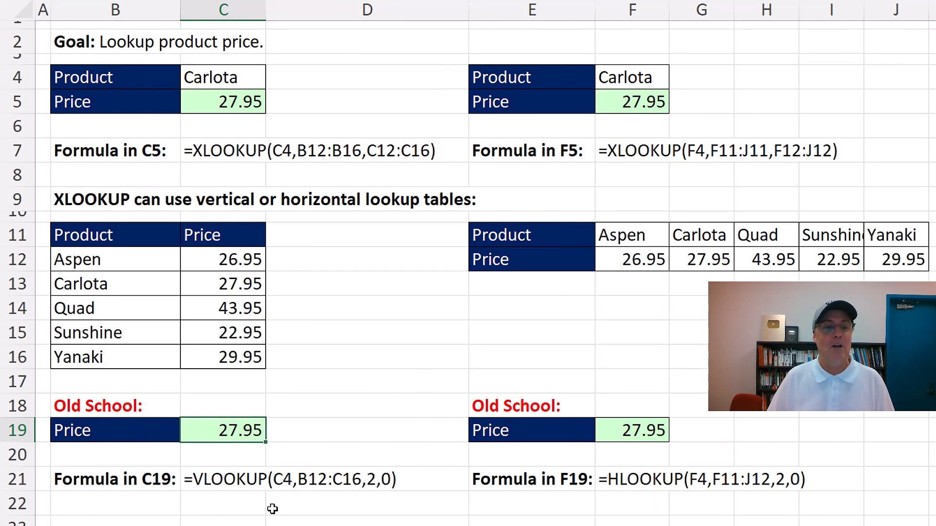
# Inspect the old-school VLOOKUP formula in C19 and the HLOOKUP formula in F19
pyautogui.press('F2')
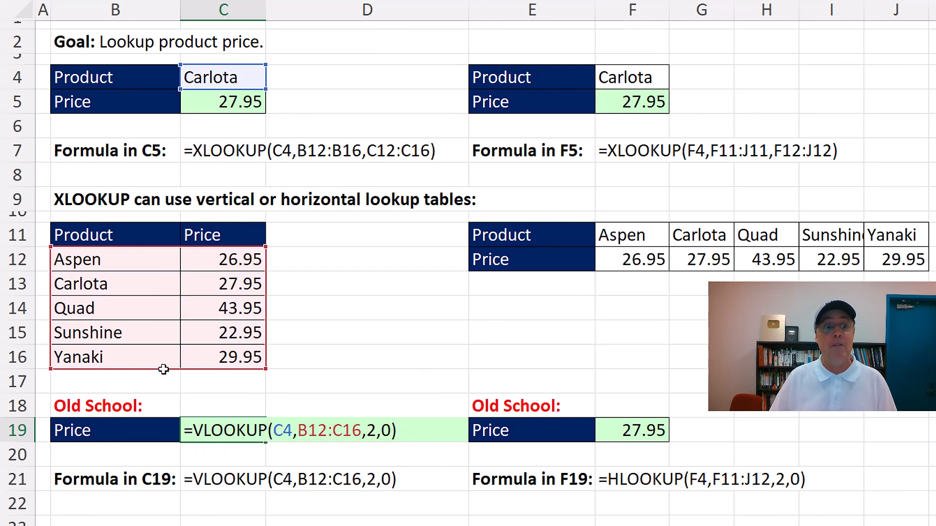
pyautogui.hotkey('ctrl', 'Return')
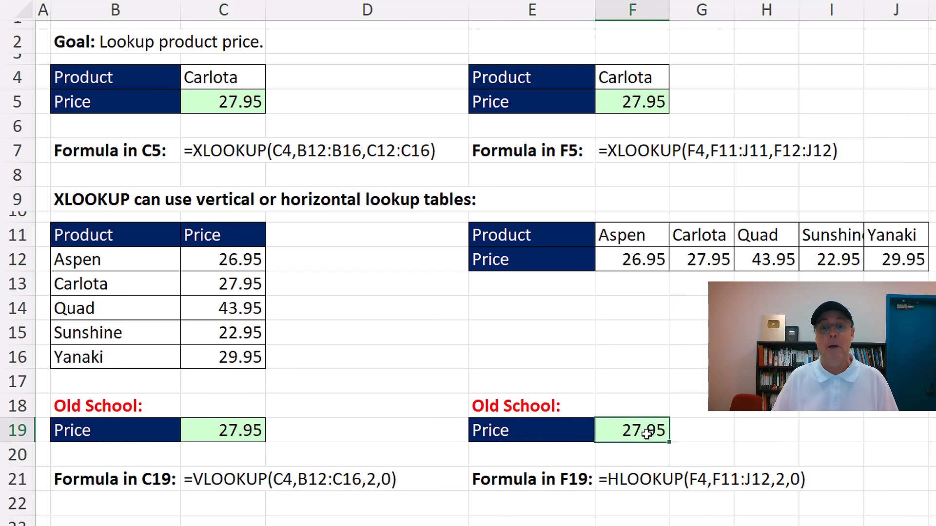
pyautogui.doubleClick(654, 430)
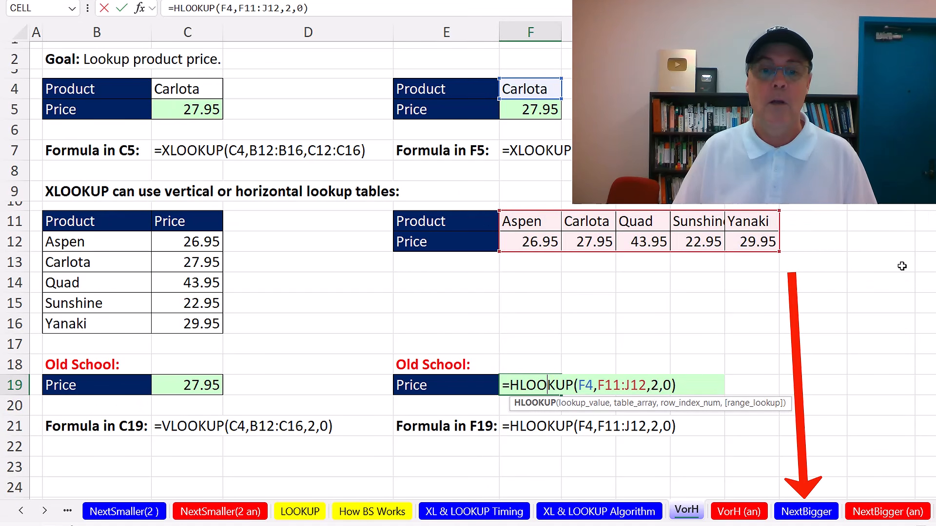
# On the NextBigger sheet, look up the required pipe size in C5 with =XLOOKUP(C4,B8:B14,C8:C14,,1)
pyautogui.hotkey('ctrl', 'Return')
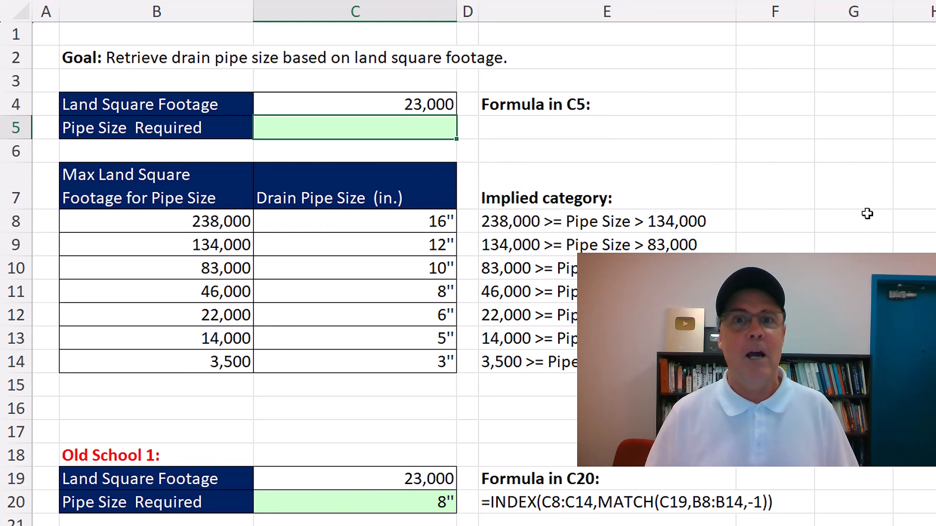
pyautogui.write('=xl')
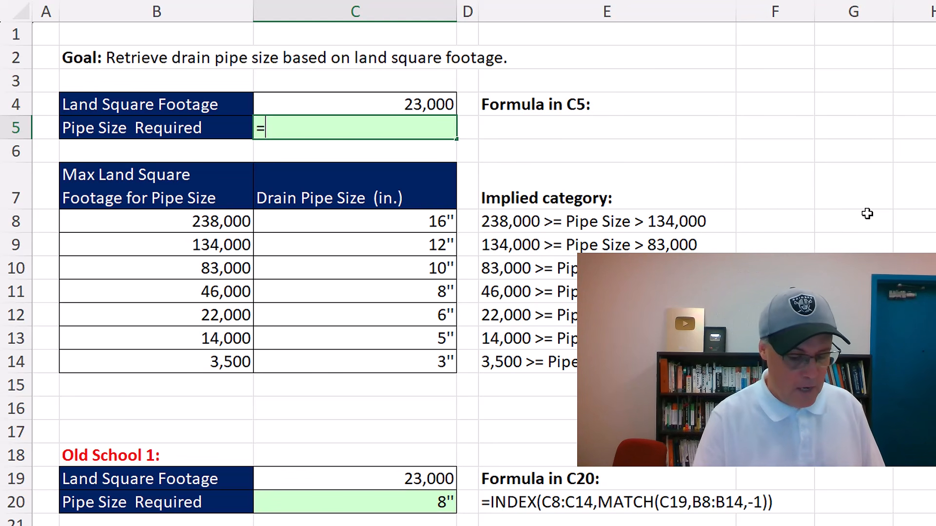
pyautogui.press('Tab')
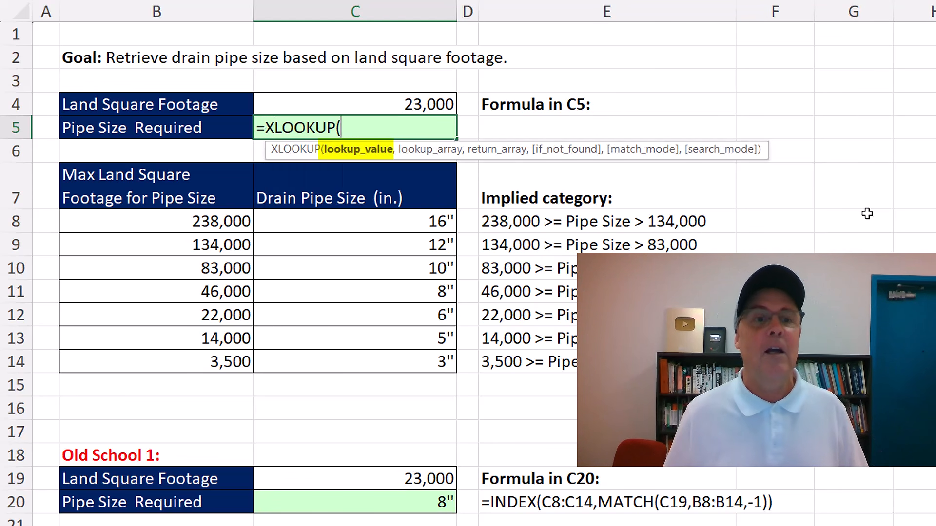
pyautogui.click(379, 106)
pyautogui.write(',')
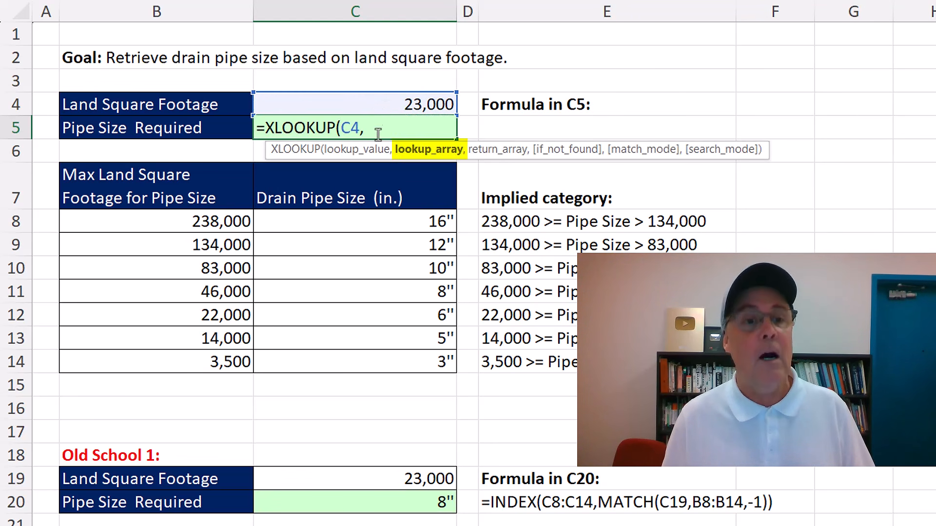
pyautogui.moveTo(195, 222); pyautogui.dragTo(229, 358)
pyautogui.write(',')
pyautogui.moveTo(394, 228); pyautogui.dragTo(442, 358)
pyautogui.write(',')
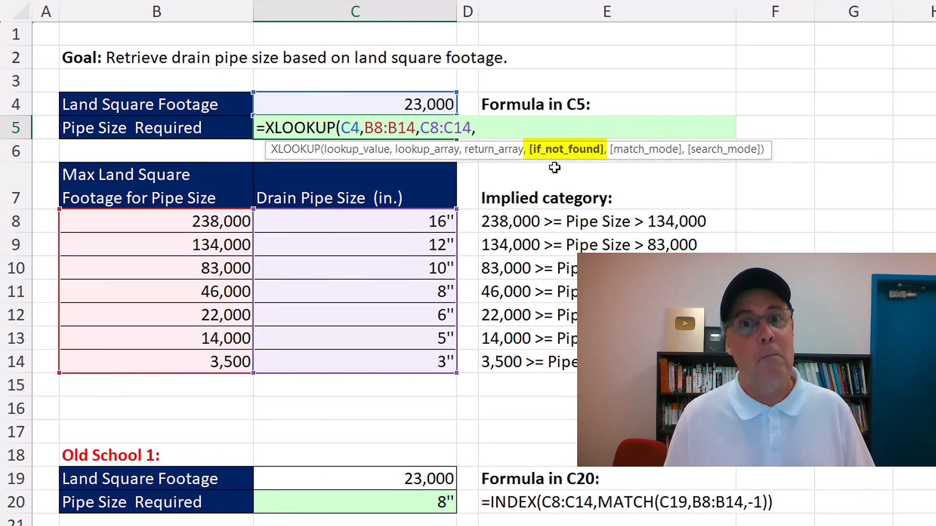
pyautogui.write(',')
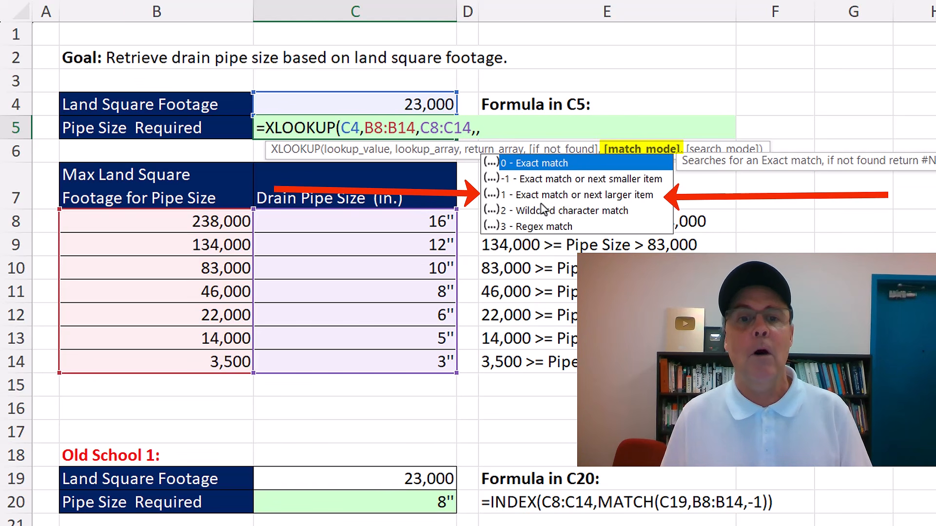
pyautogui.click(510, 130)
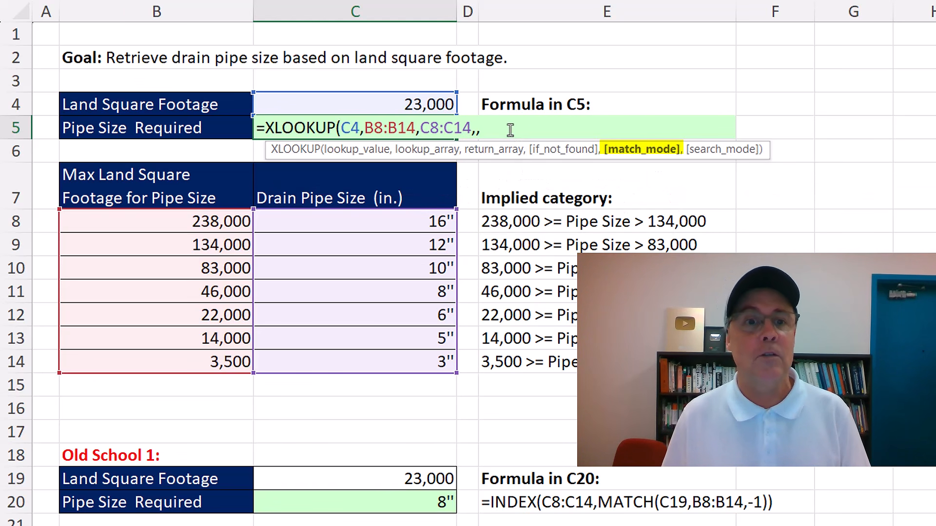
pyautogui.write('1')
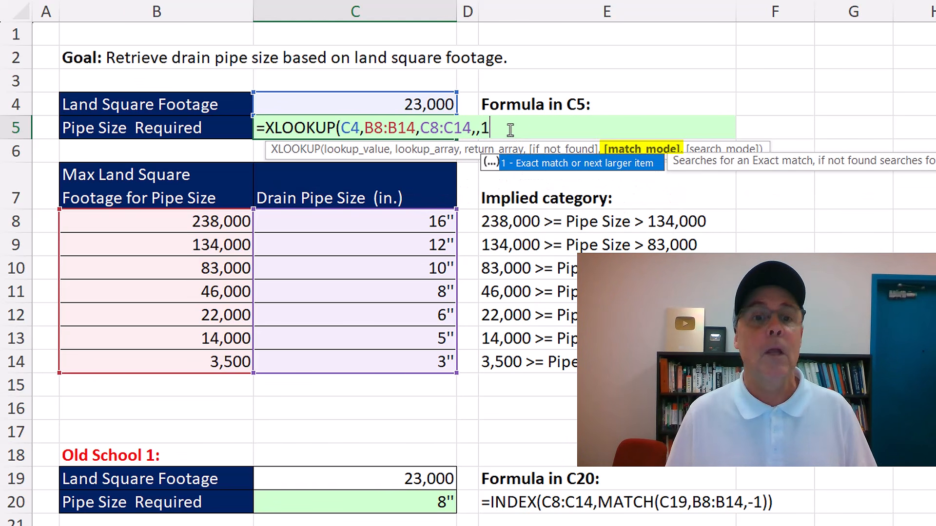
pyautogui.write(')')
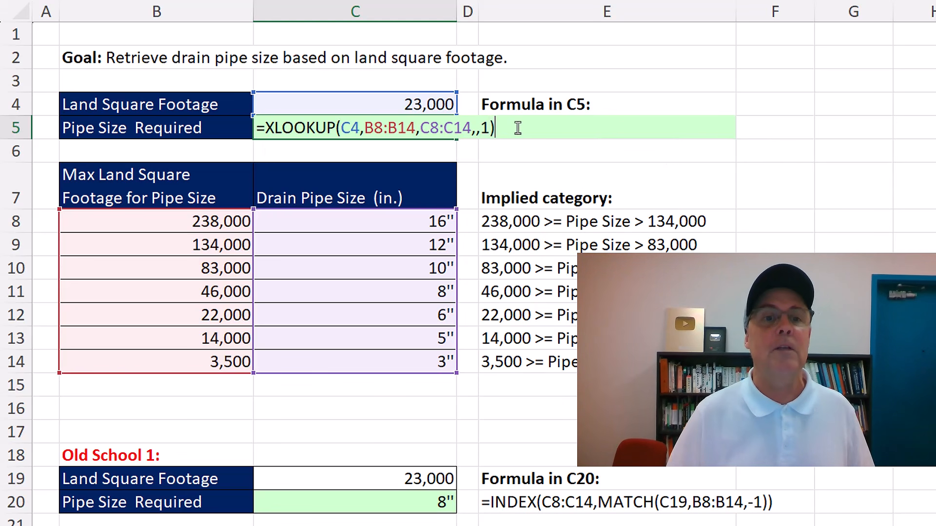
pyautogui.hotkey('ctrl', 'Return')
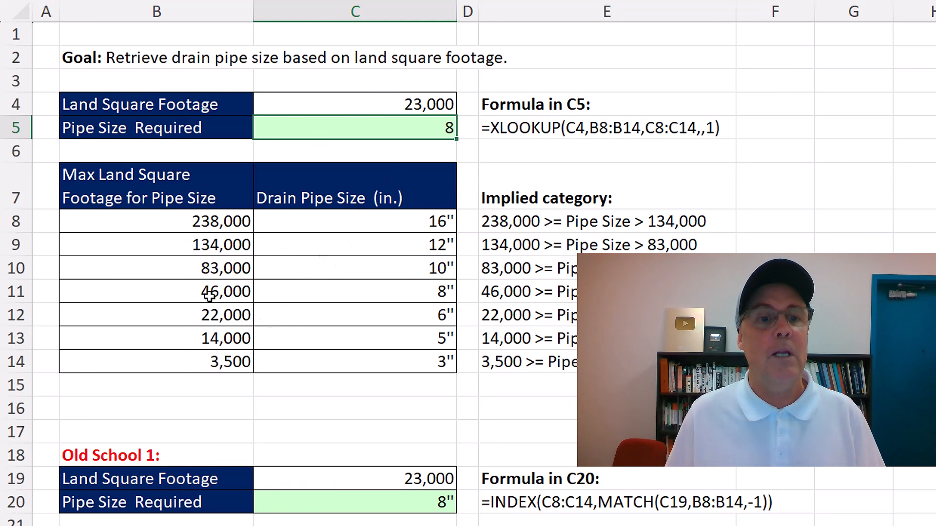
# Check the matching 46,000 row, and give C5 the custom number format 0" ''" to add an inch mark
pyautogui.moveTo(214, 294); pyautogui.dragTo(350, 291)
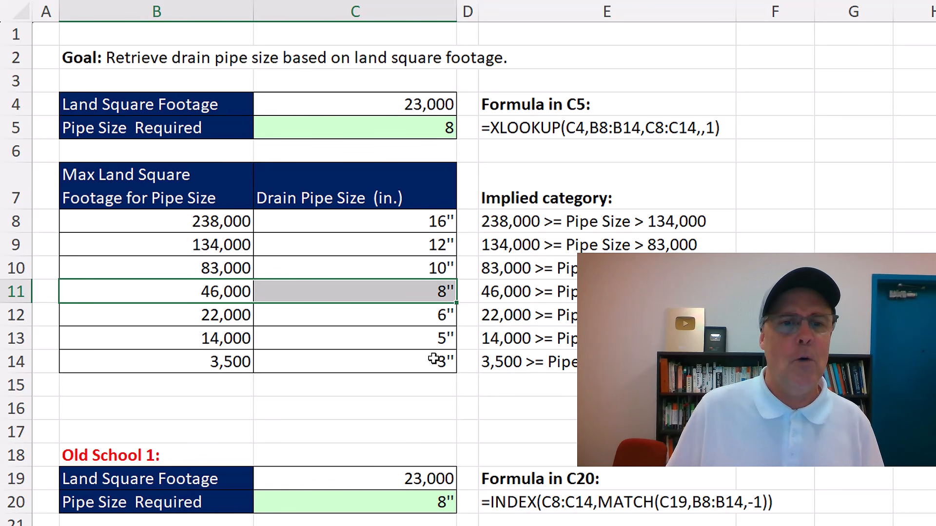
pyautogui.click(437, 128)
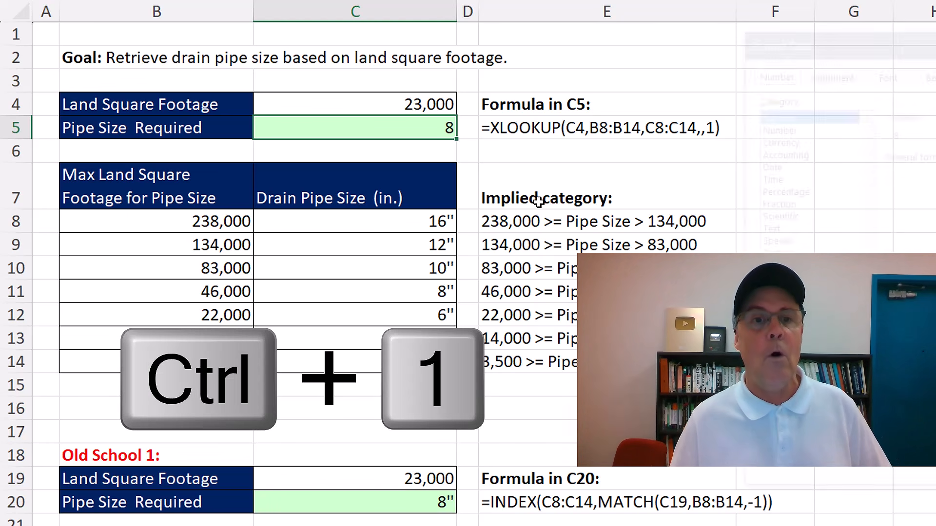
pyautogui.hotkey('ctrl', '1')
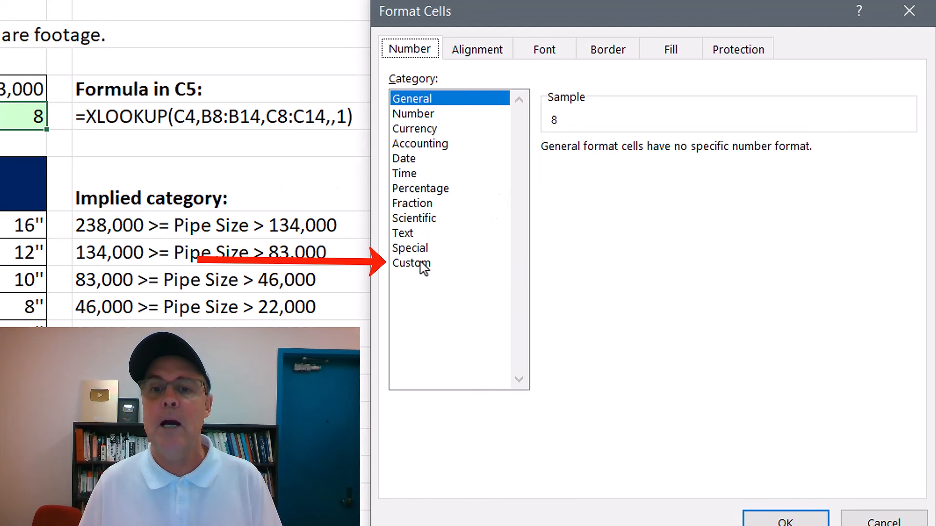
pyautogui.click(421, 262)
pyautogui.doubleClick(596, 169)
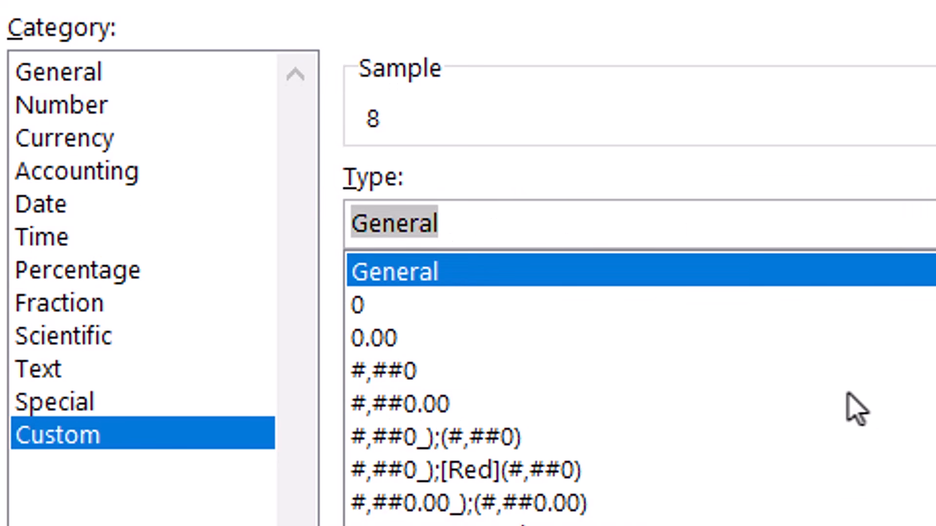
pyautogui.write('0')
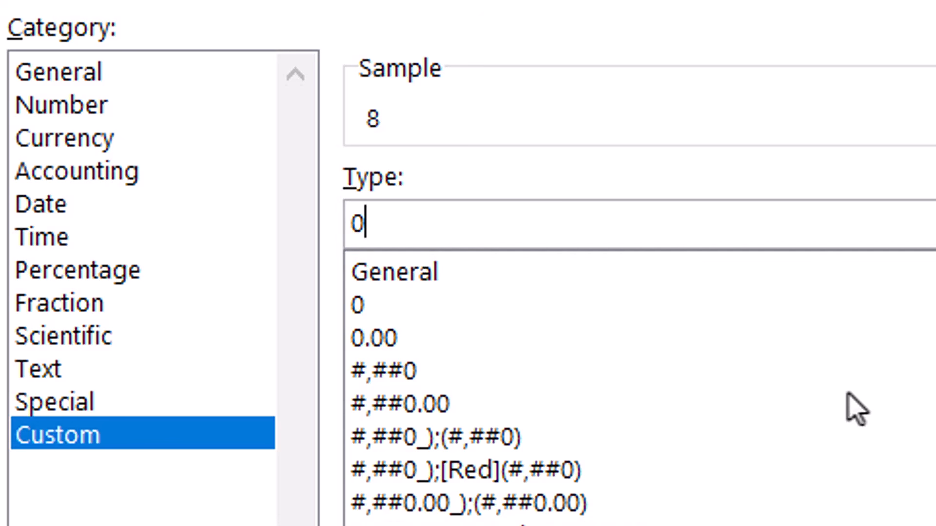
pyautogui.write('"')
pyautogui.write(" ''")
pyautogui.write('"')
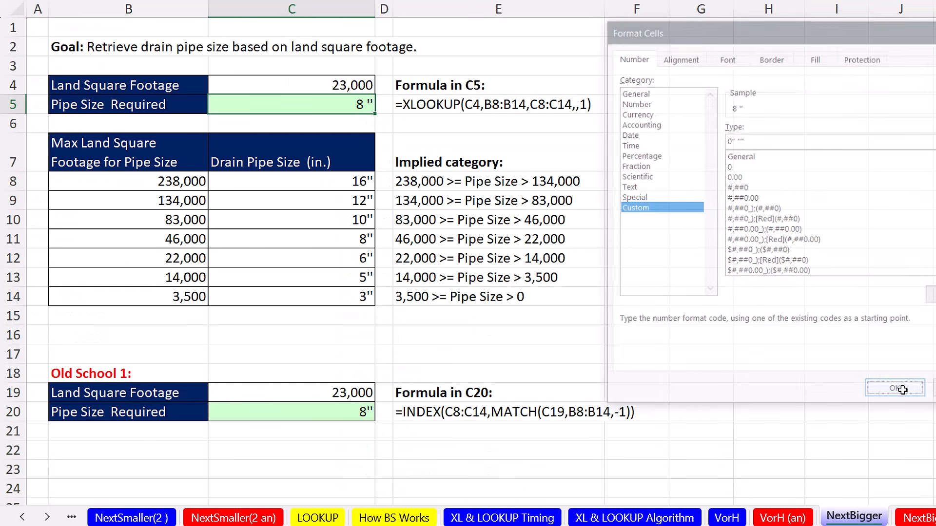
pyautogui.press('Return')
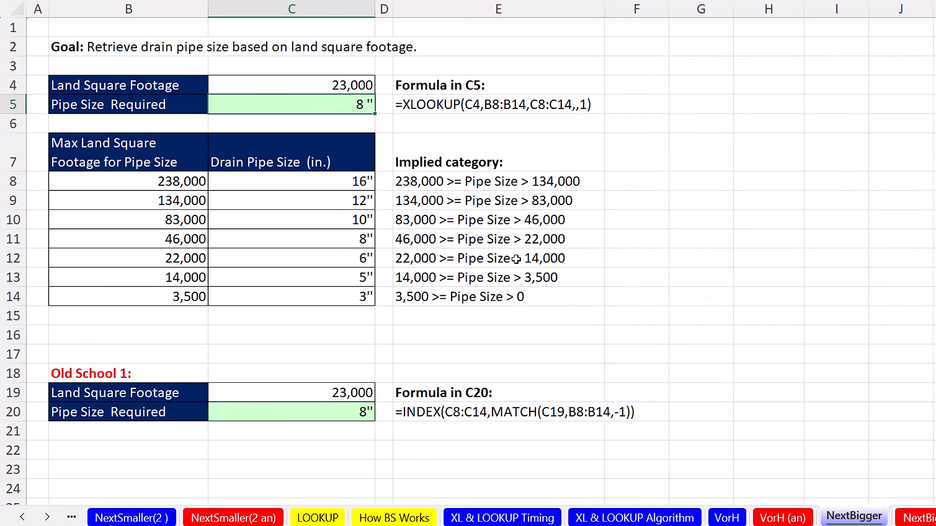
# Inspect the old-school INDEX and MATCH formula in C20 without changing it
pyautogui.click(358, 409)
pyautogui.press('F2')
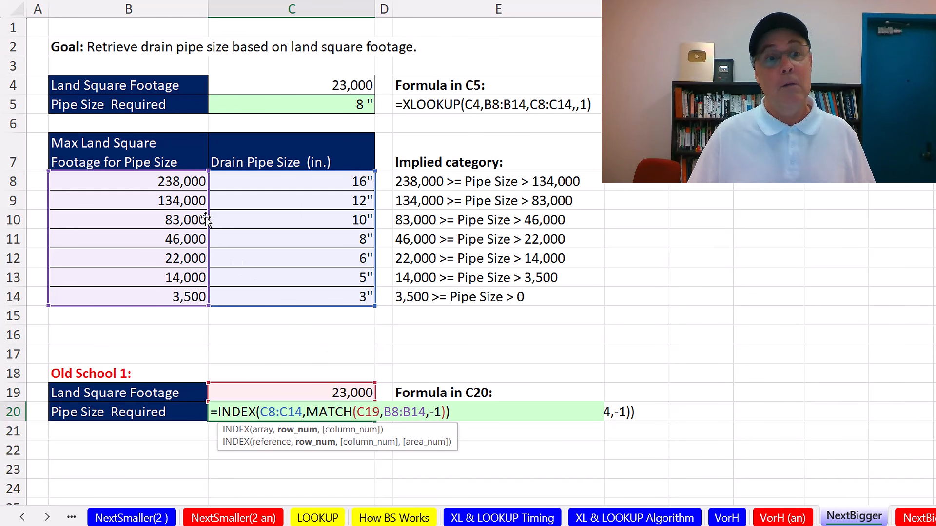
pyautogui.press('Escape')
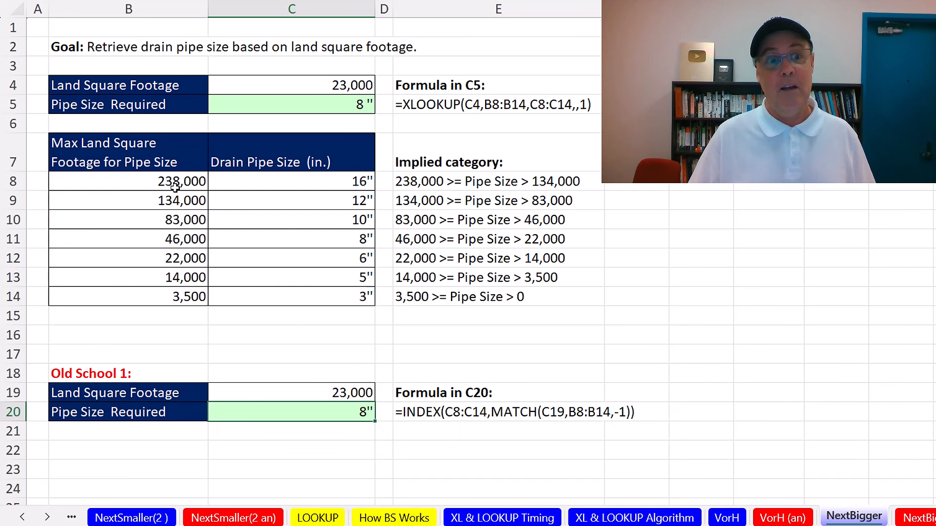
# Try sorting the pipe size table by maximum land square footage from smallest to largest, and undo the sort
pyautogui.rightClick(175, 189)
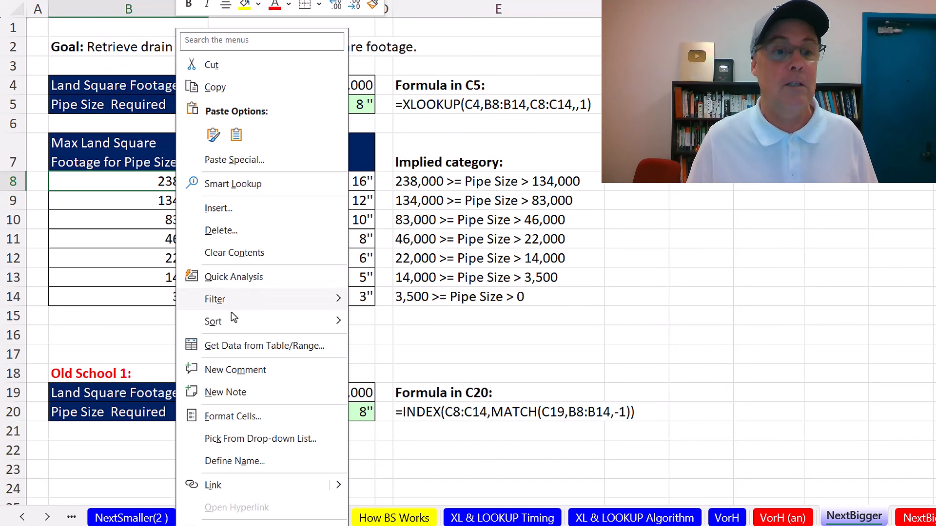
pyautogui.moveTo(238, 323)
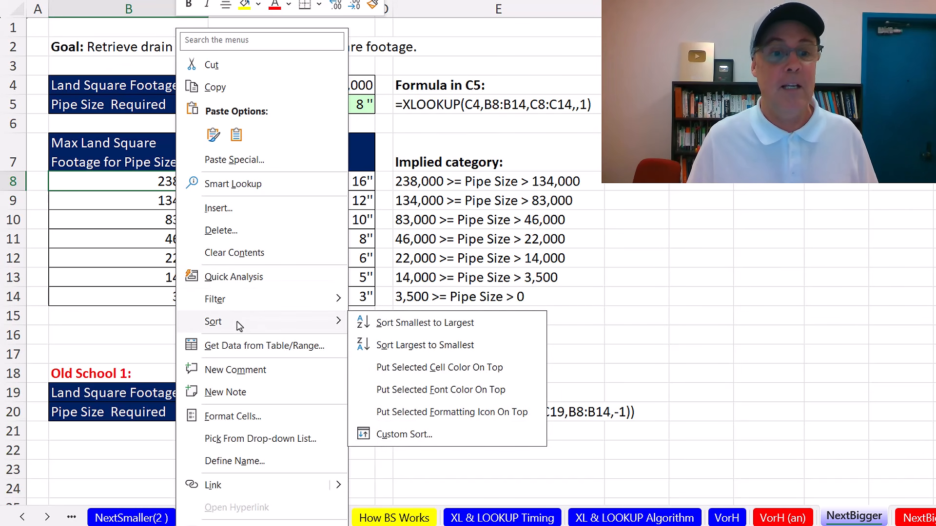
pyautogui.click(425, 323)
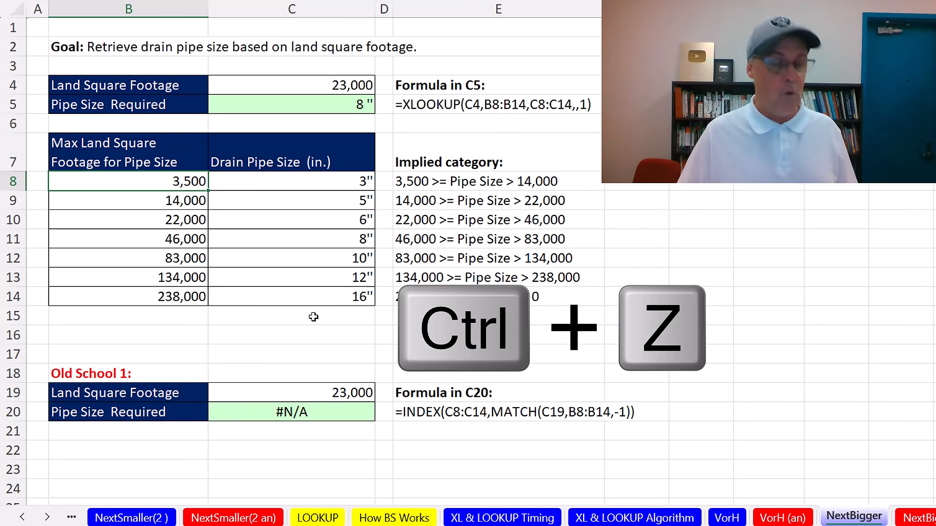
pyautogui.hotkey('ctrl', 'z')
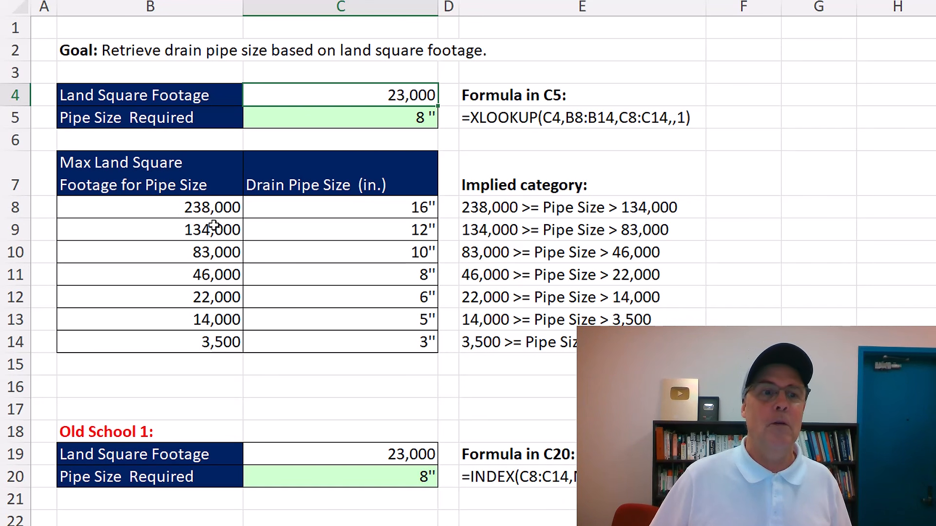
# Test the pipe size lookup with 240,000 as the land square footage in C4, and undo the entry
pyautogui.write('24')
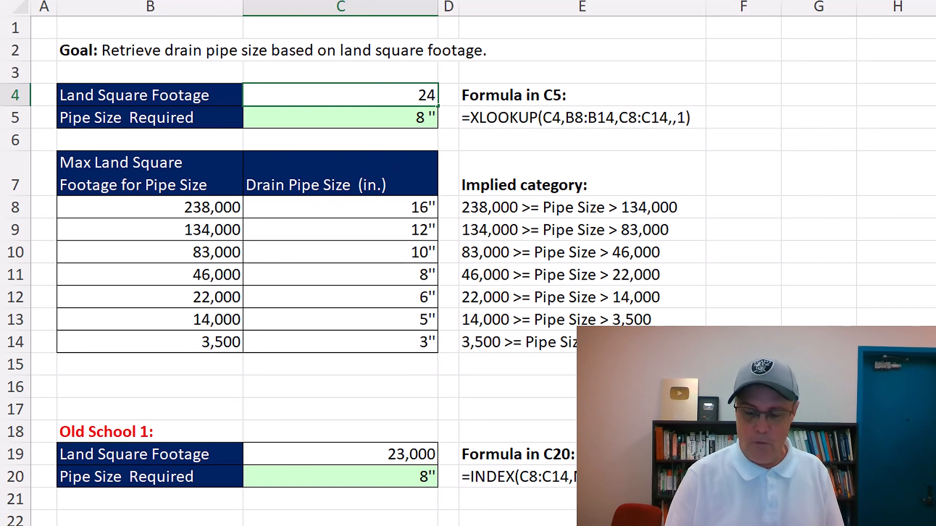
pyautogui.write('0,0000')
pyautogui.hotkey('ctrl', 'Return')
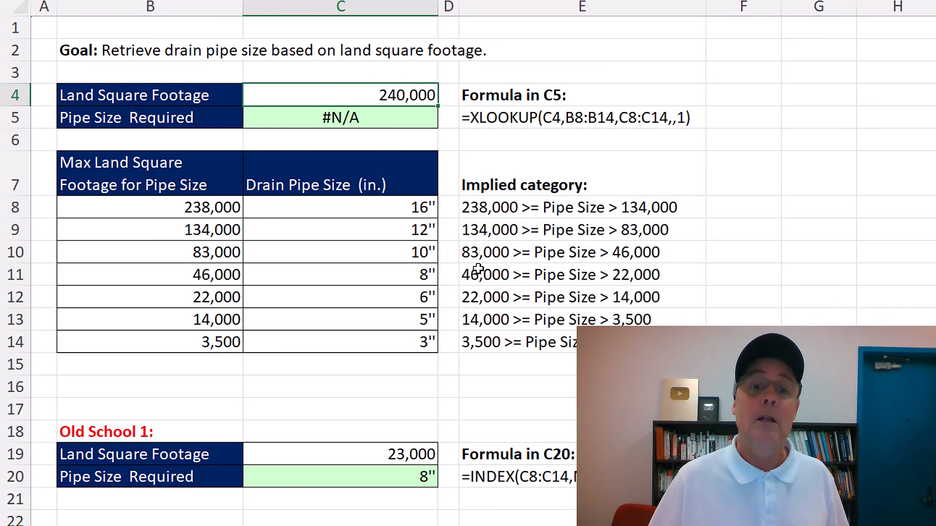
pyautogui.hotkey('ctrl', 'z')
# Add "Enter a value equal "&B8&" or less" as the if_not_found argument of the XLOOKUP formula in C5
pyautogui.click(407, 119)
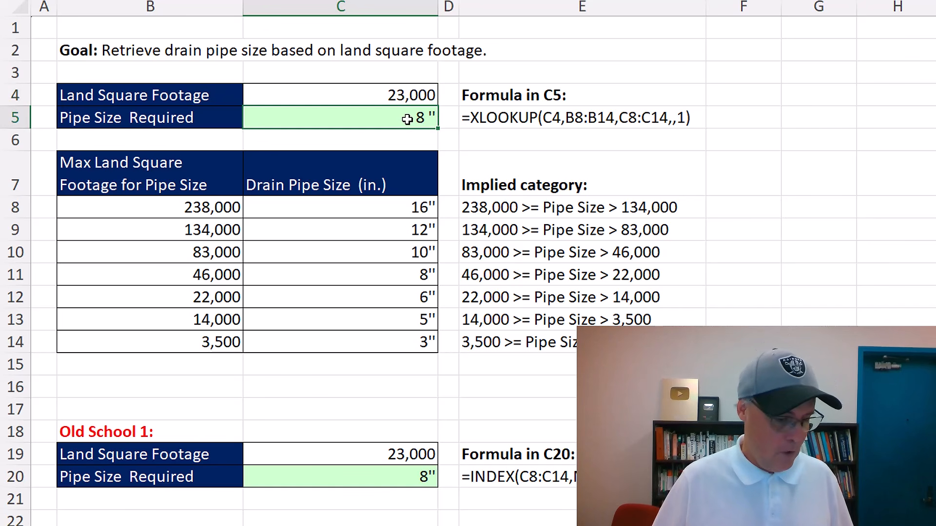
pyautogui.doubleClick(407, 119)
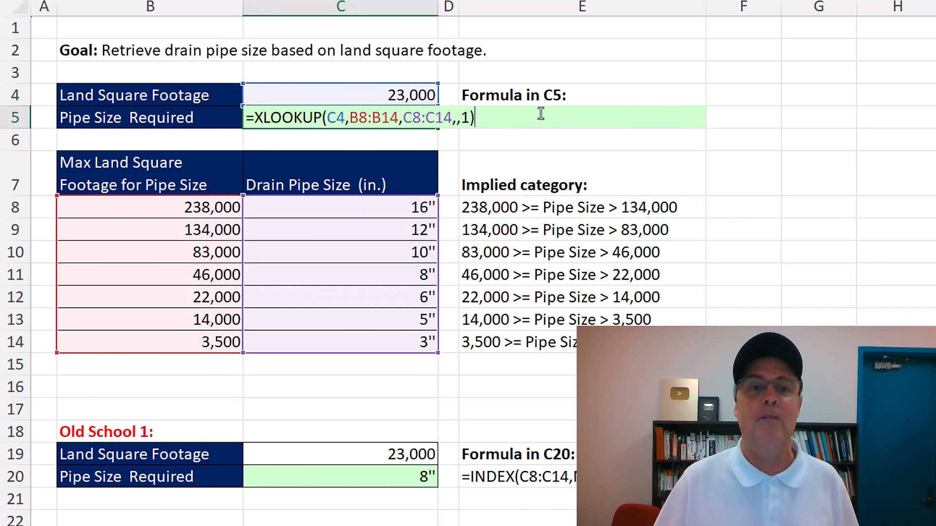
pyautogui.click(456, 122)
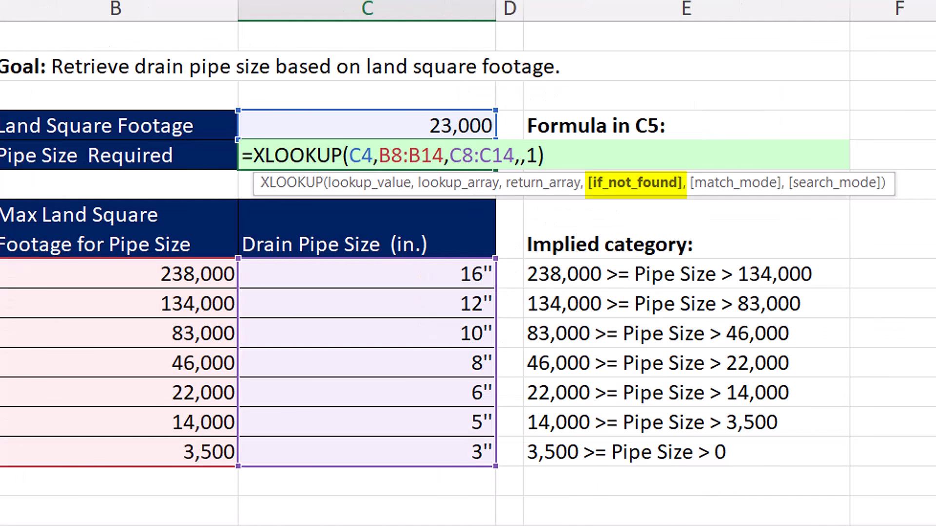
pyautogui.write('"Enter a value equal ')
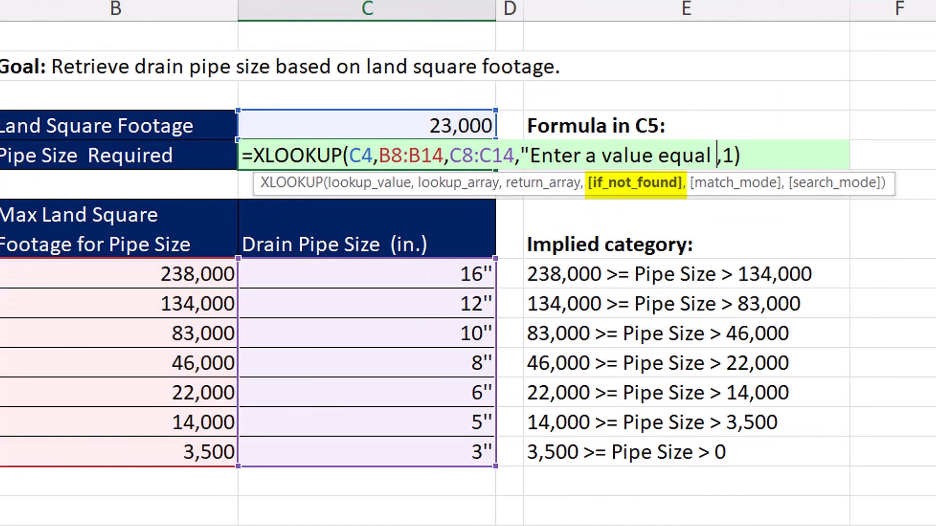
pyautogui.write('"&')
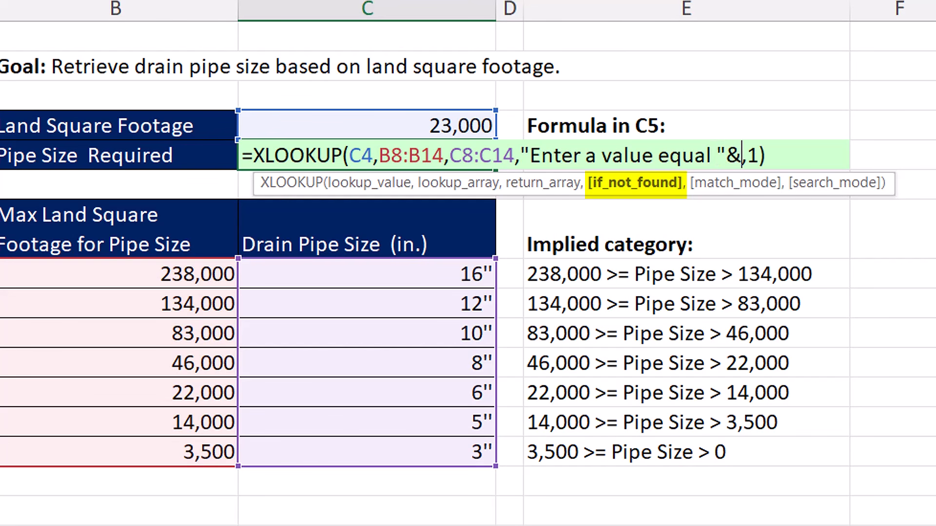
pyautogui.click(169, 278)
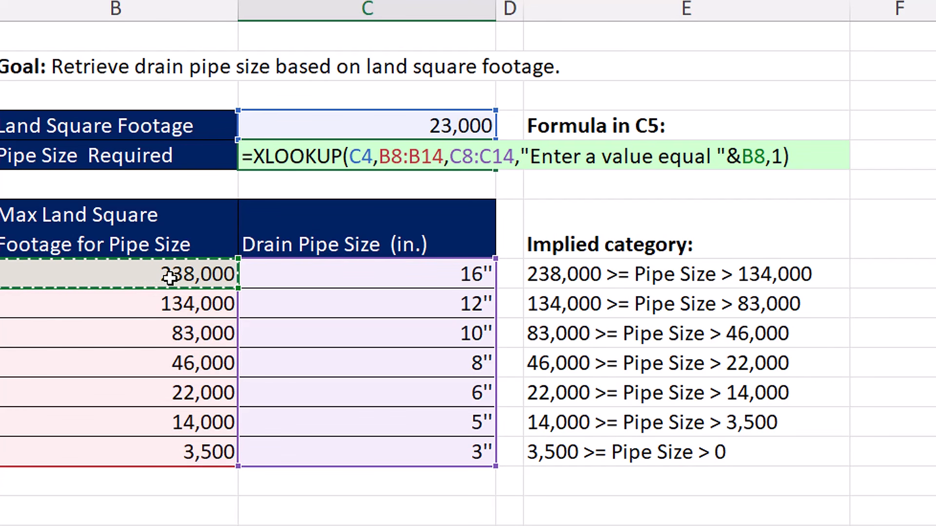
pyautogui.write('&" o')
pyautogui.write('r less')
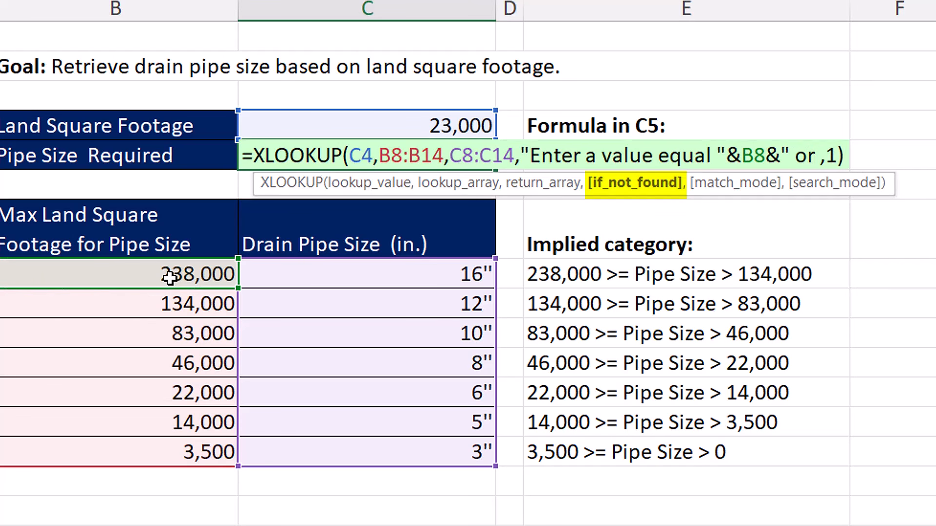
pyautogui.write('"')
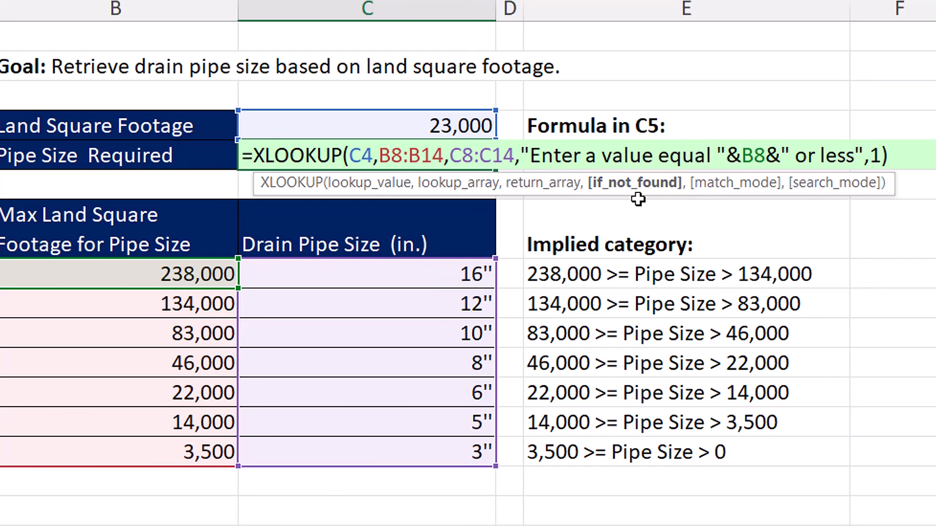
pyautogui.hotkey('ctrl', 'Return')
# Set the land square footage in C4 to 250,000 and widen column C to fit the text in C5
pyautogui.click(405, 118)
pyautogui.write('250000')
pyautogui.hotkey('ctrl', 'Return')
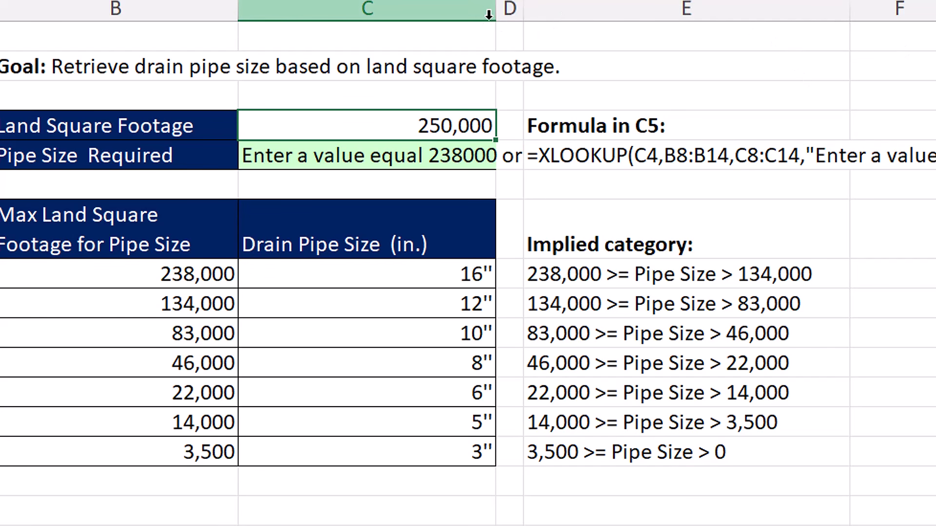
pyautogui.moveTo(496, 8); pyautogui.dragTo(568, 9)
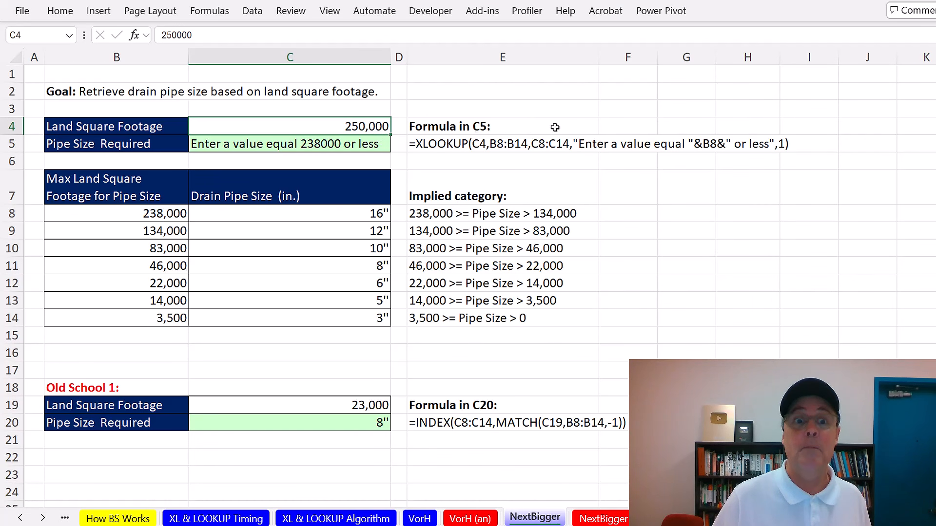
pyautogui.hotkey('alt', 'd')
pyautogui.press('l')
pyautogui.moveTo(616, 112); pyautogui.dragTo(601, 97)
pyautogui.click(604, 163)
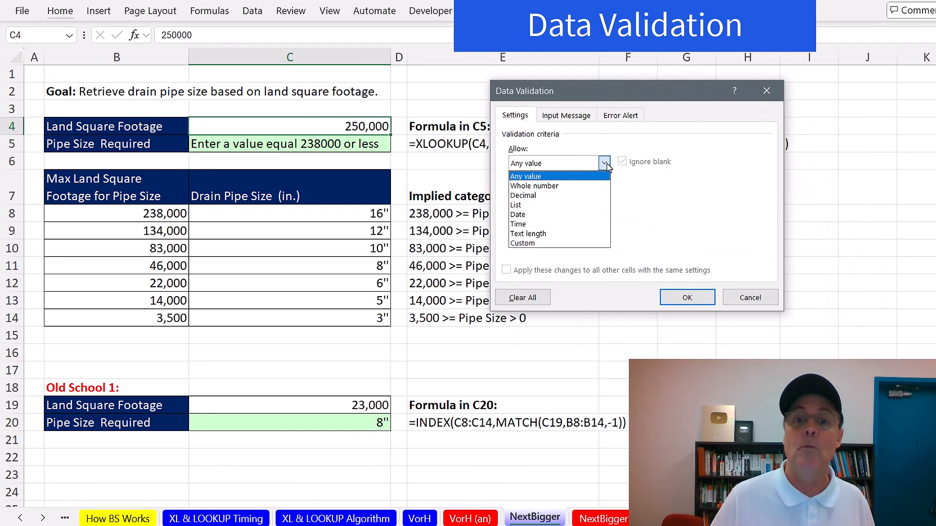
pyautogui.click(571, 186)
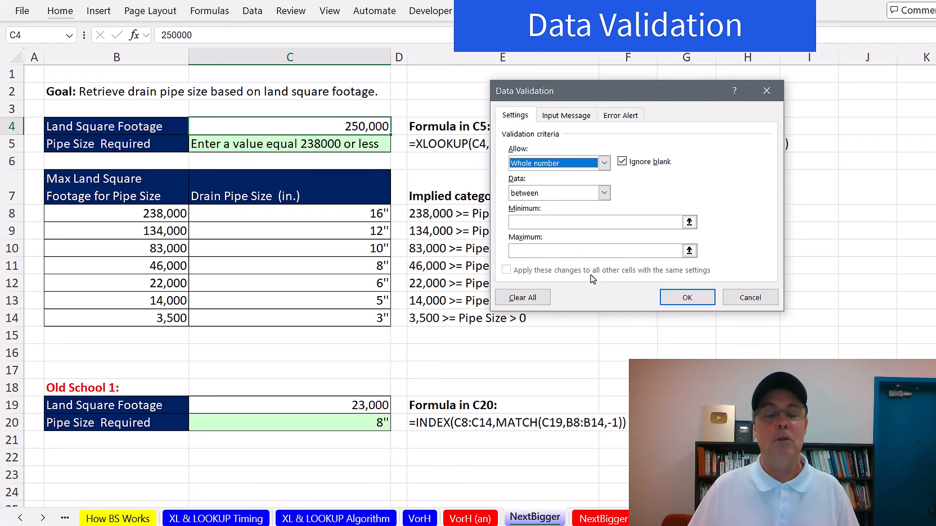
pyautogui.press('Escape')
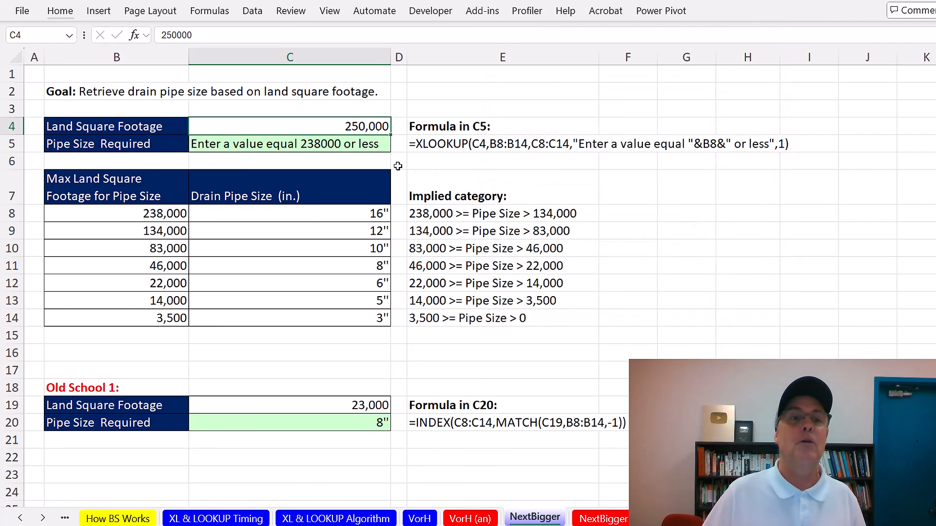
pyautogui.doubleClick(370, 144)
pyautogui.press('Escape')
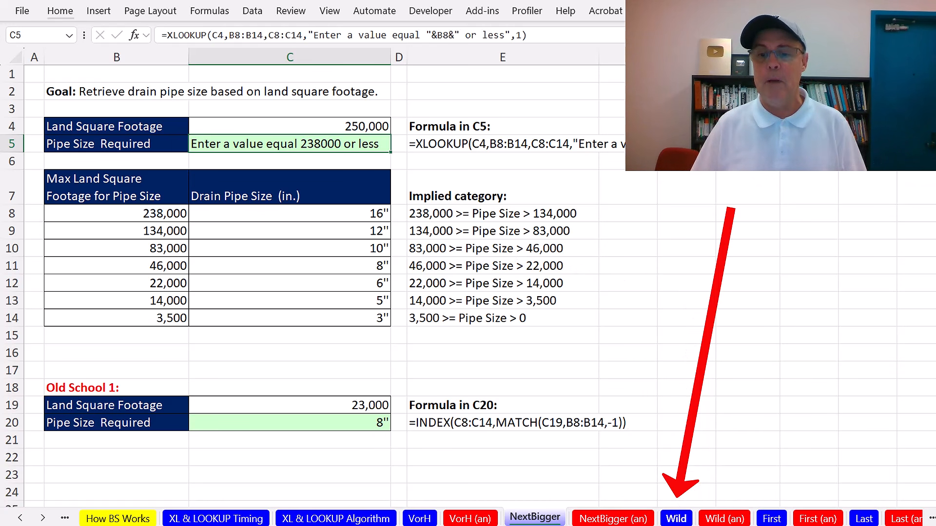
# On the Wild sheet, change the lookup value of the XLOOKUP formula in C7 to "*"&B7&"*"
pyautogui.click(676, 518)
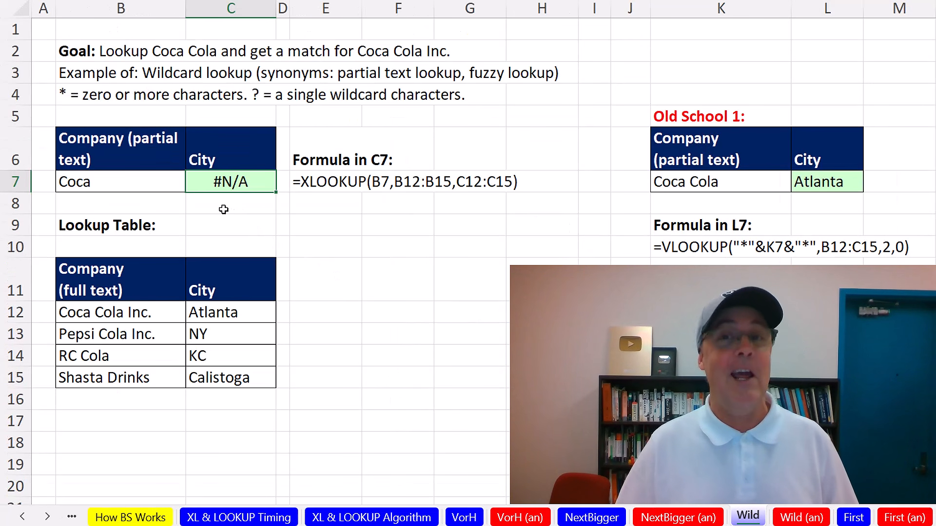
pyautogui.press('F2')
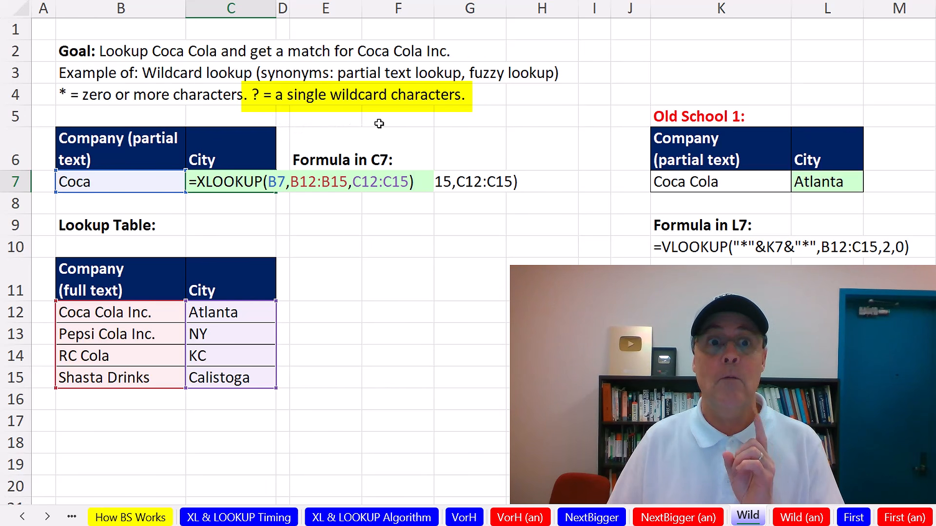
pyautogui.click(271, 182)
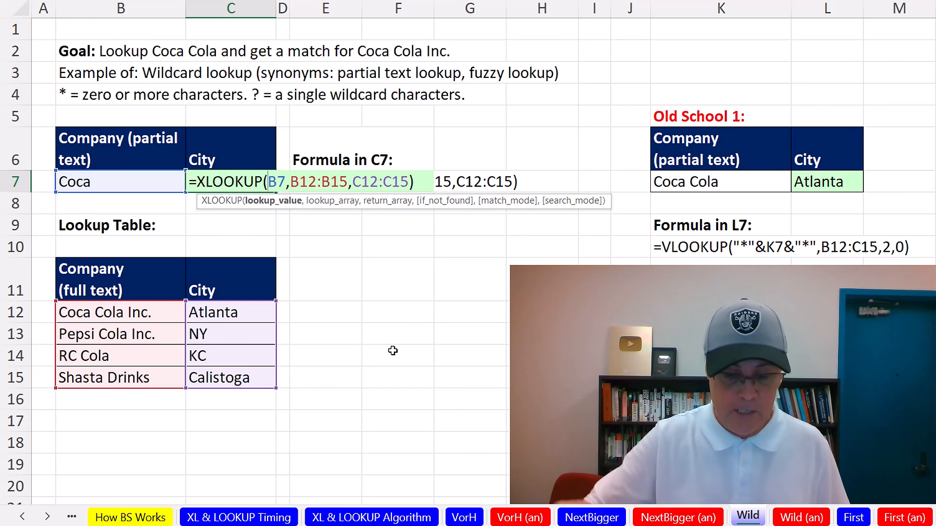
pyautogui.write('"')
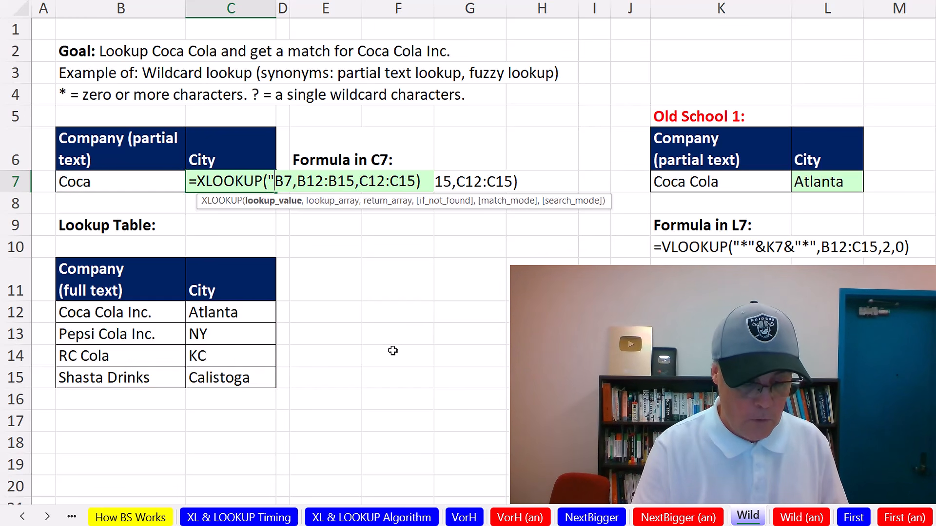
pyautogui.write('*"')
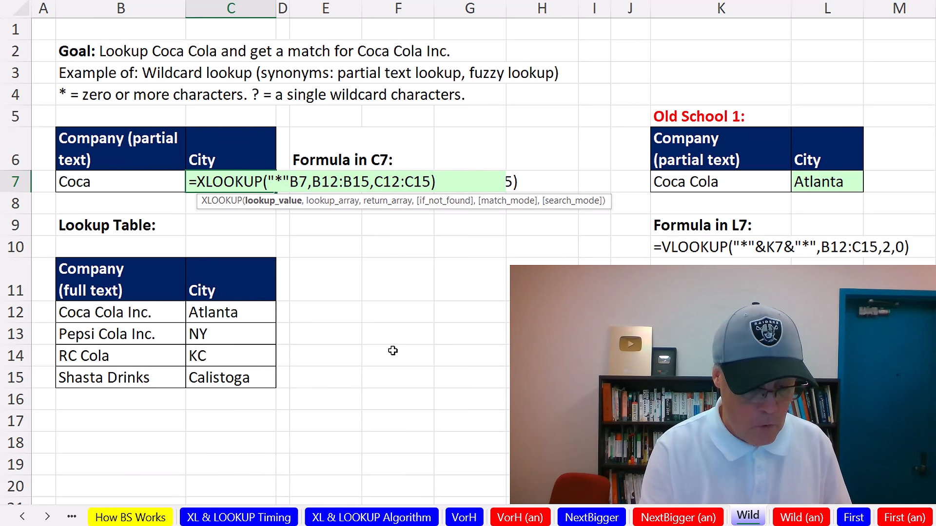
pyautogui.write('&')
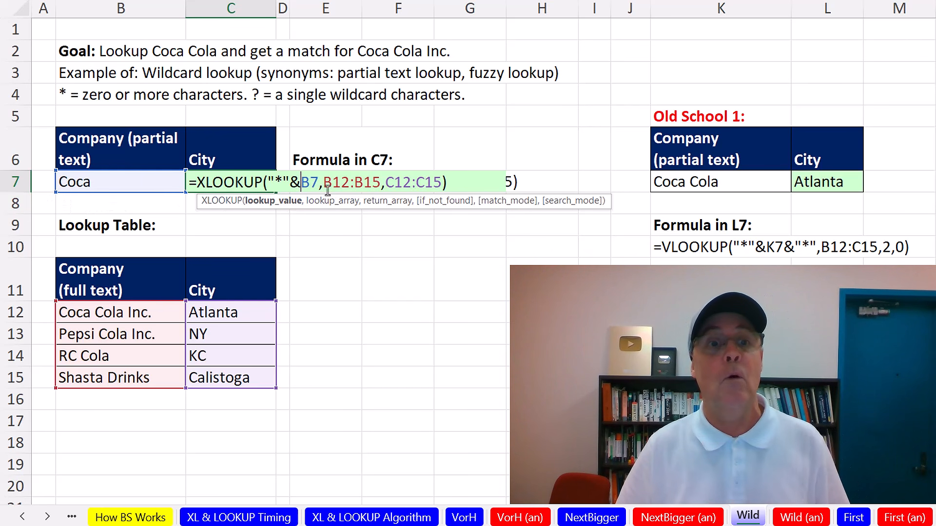
pyautogui.write('&"*"')
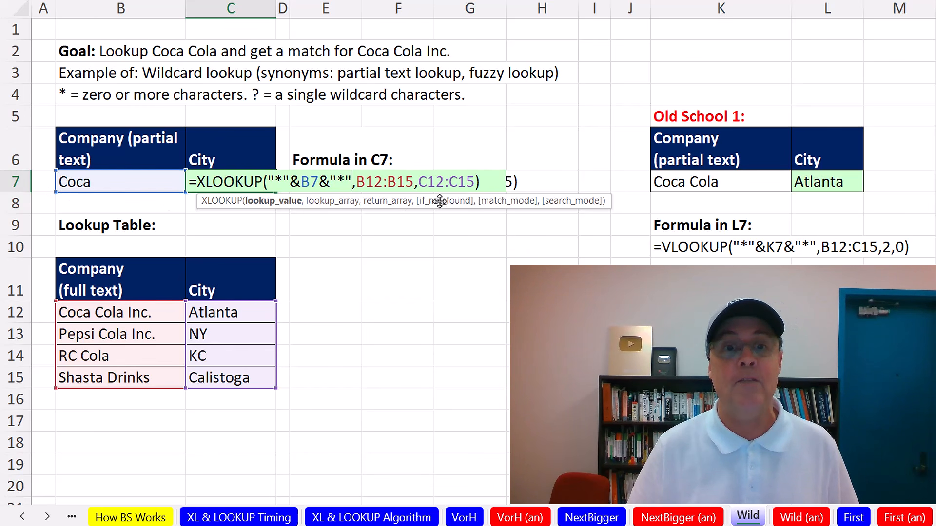
# Set the match_mode of the XLOOKUP formula in C7 to 2, wildcard character match, leaving if_not_found empty
pyautogui.click(475, 182)
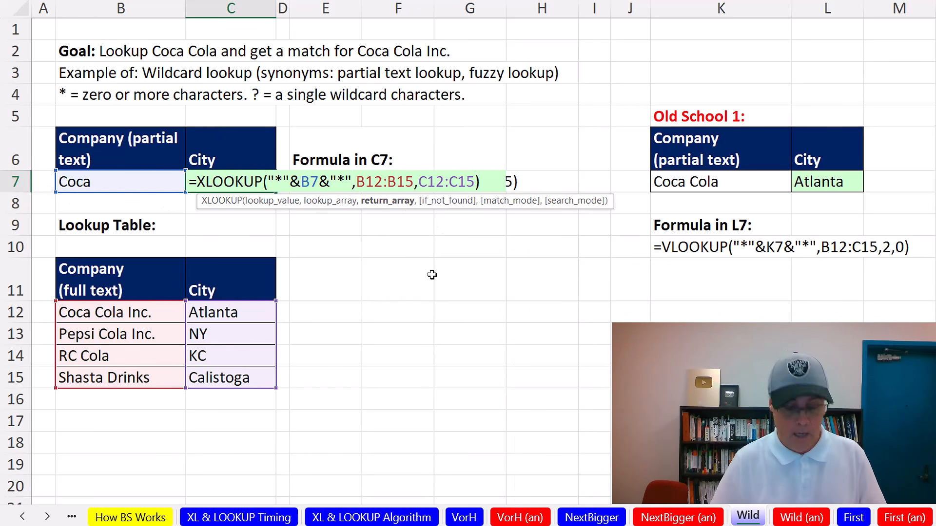
pyautogui.write(',,')
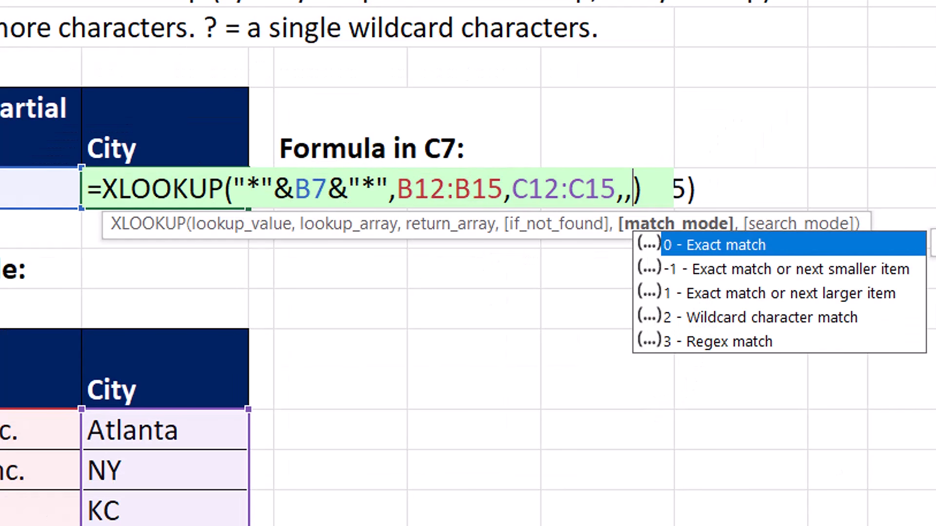
pyautogui.write('2')
pyautogui.hotkey('ctrl', 'Return')
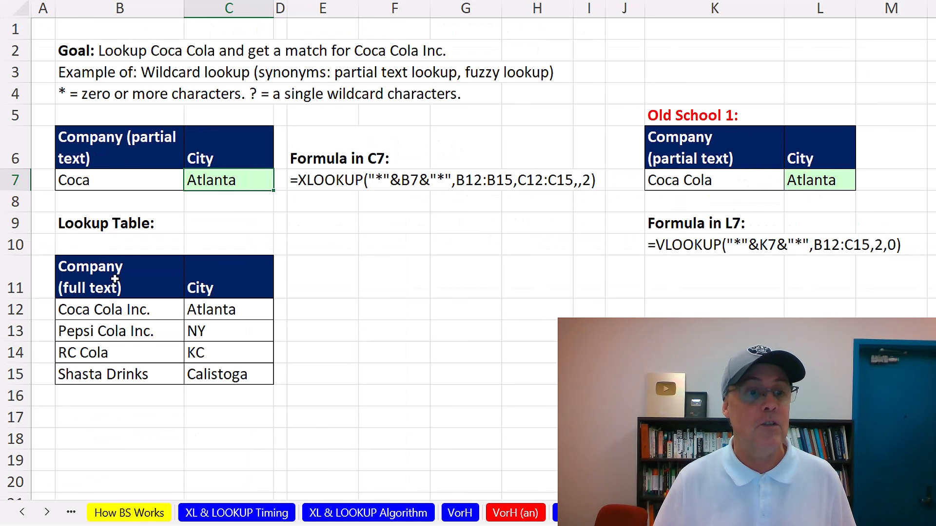
# Test the wildcard lookup with RC as the partial company text in B7, and undo the entry
pyautogui.click(117, 183)
pyautogui.write('RC')
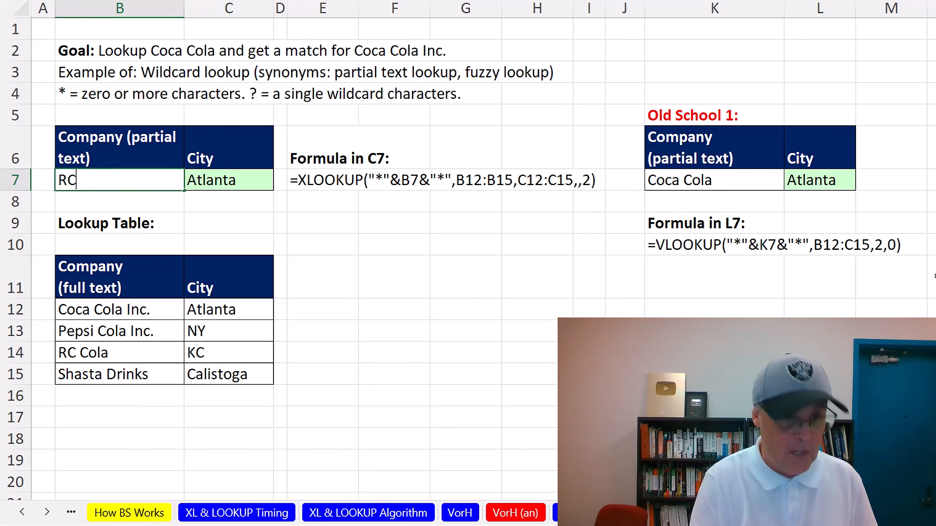
pyautogui.press('Return')
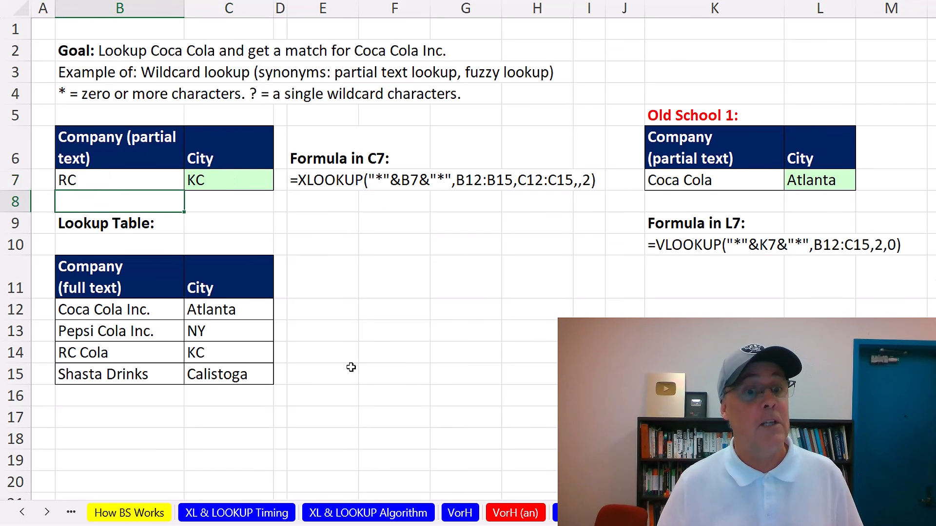
pyautogui.hotkey('ctrl', 'z')
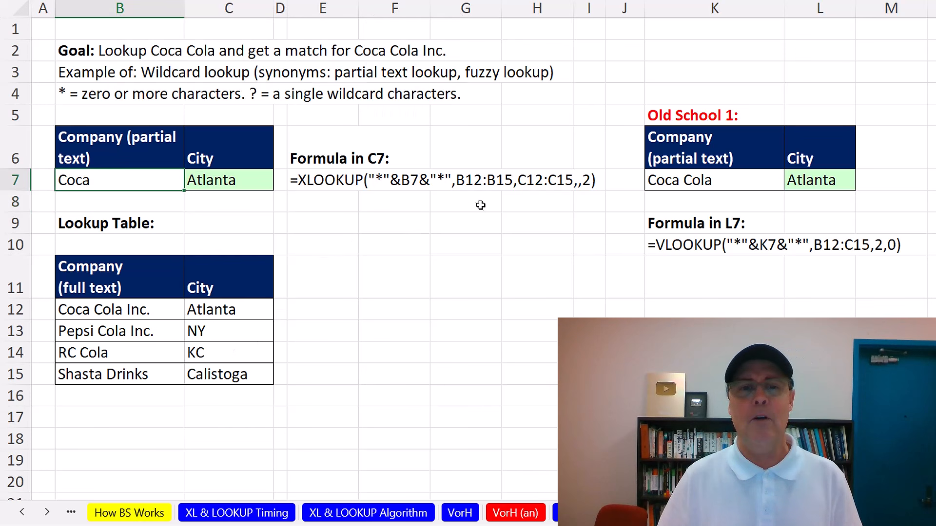
# Review the old-school VLOOKUP formula in L7 and the wildcard XLOOKUP formula in C7
pyautogui.doubleClick(809, 180)
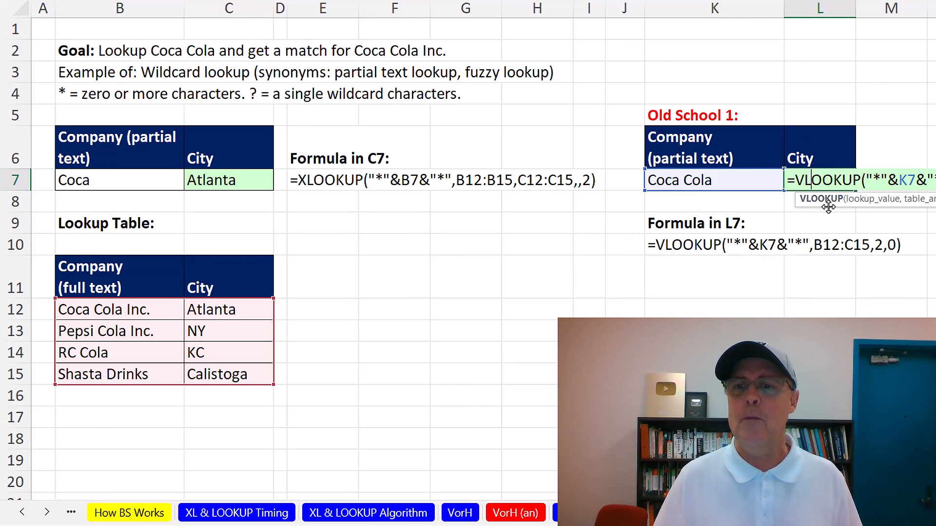
pyautogui.press('Escape')
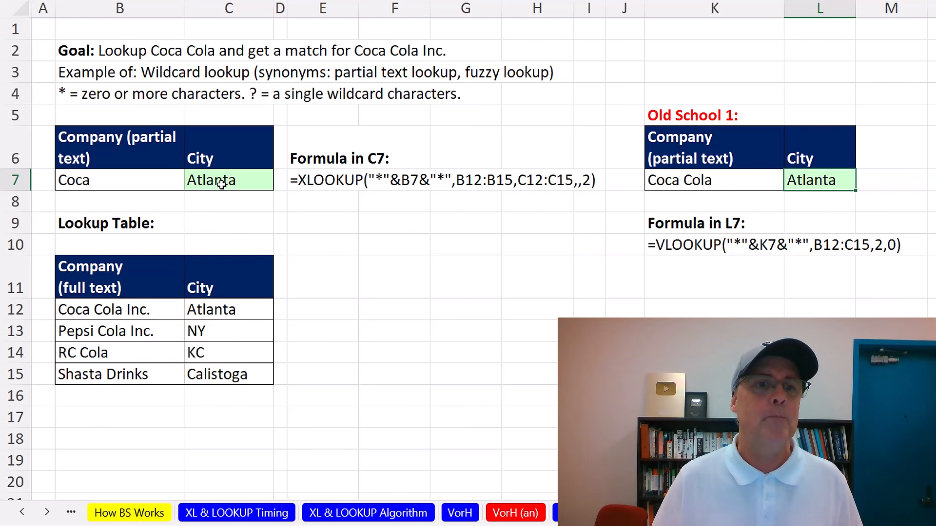
pyautogui.doubleClick(220, 184)
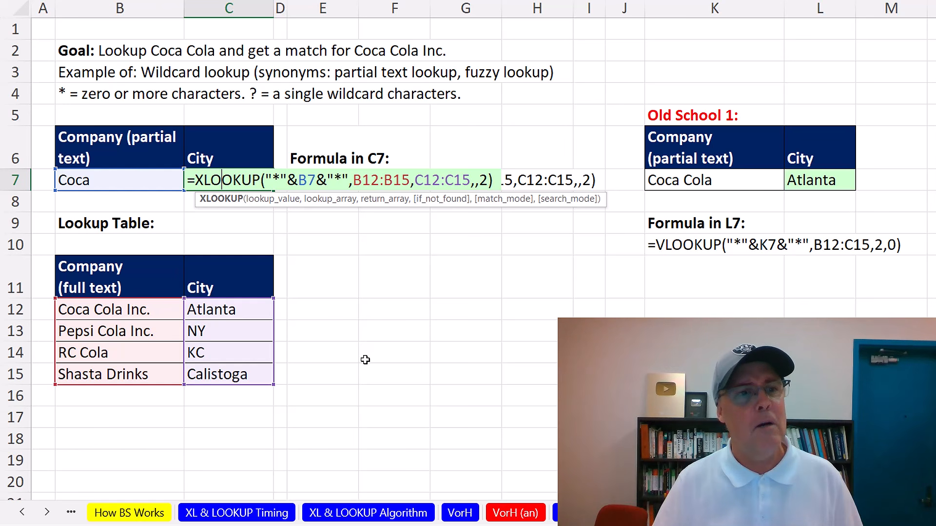
pyautogui.hotkey('ctrl', 'Return')
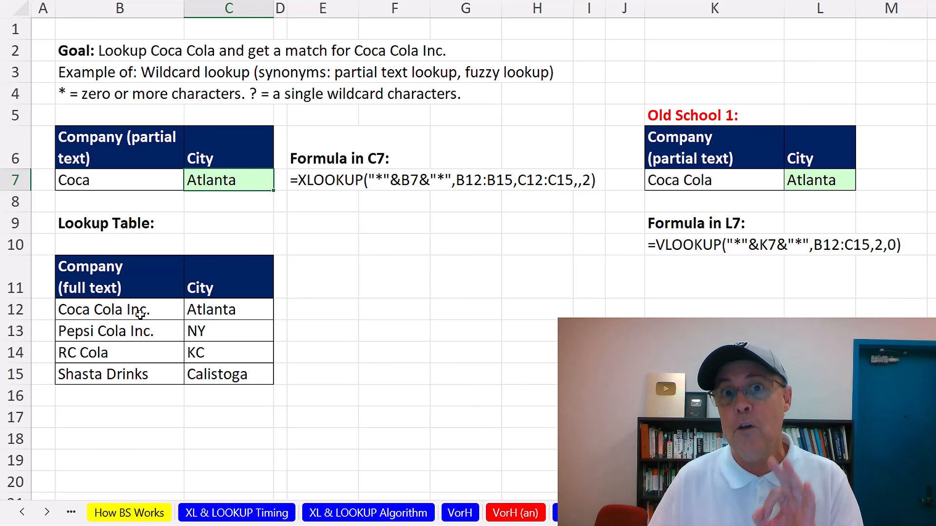
# Test the wildcard lookup with Cola as the partial company text in B7, and undo the entry
pyautogui.click(97, 182)
pyautogui.write('Col')
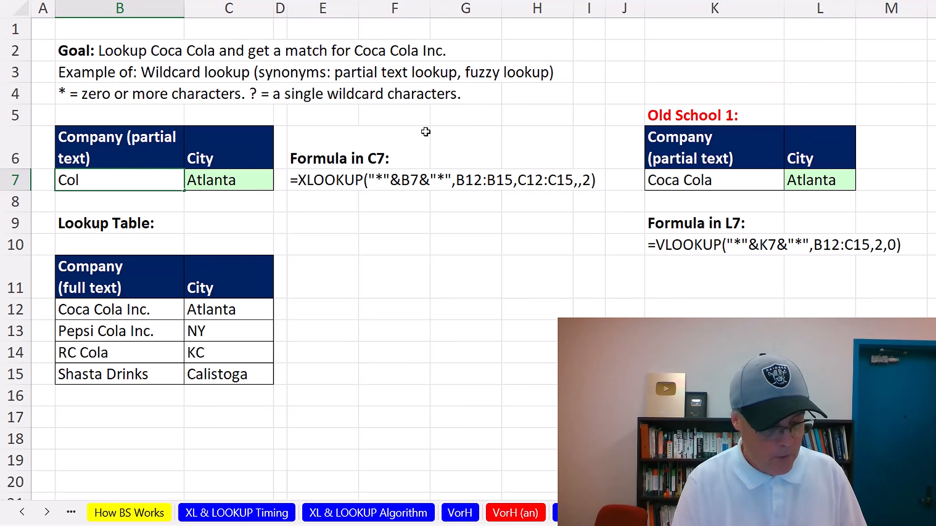
pyautogui.write('a')
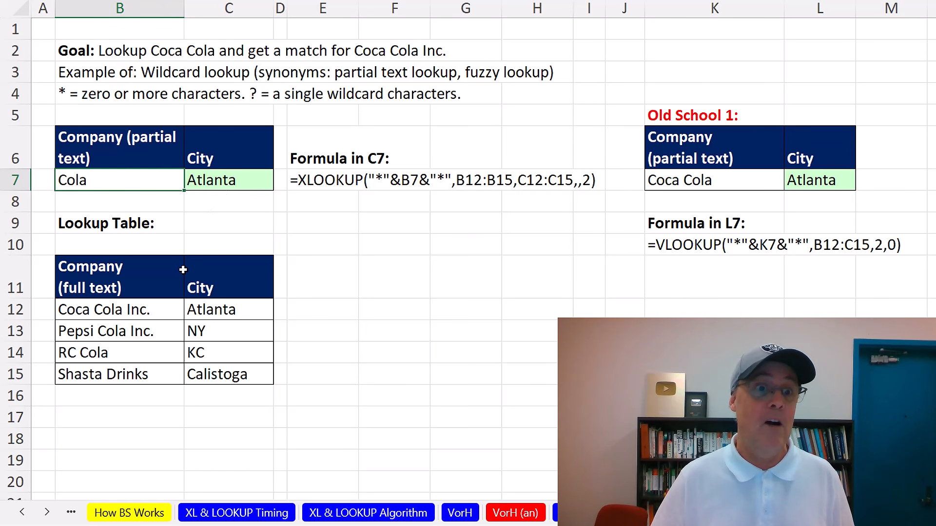
pyautogui.hotkey('ctrl', 'z')
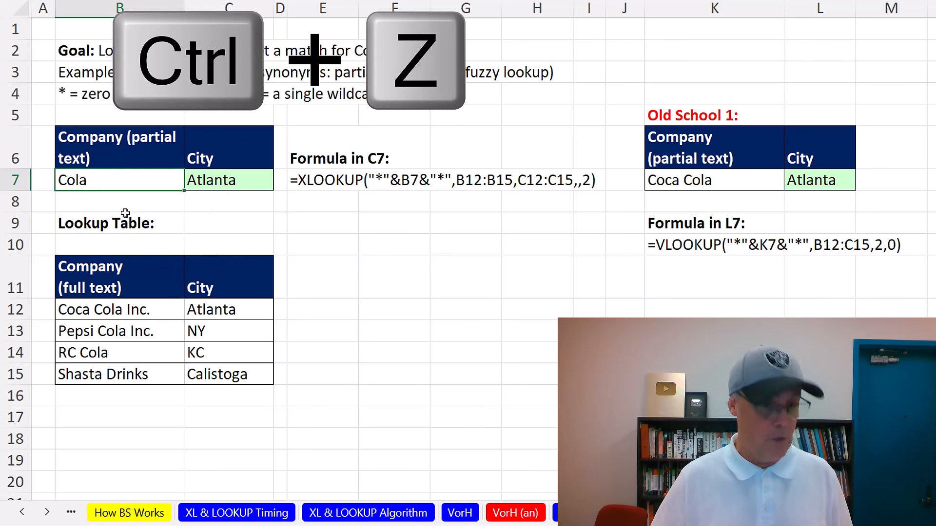
pyautogui.hotkey('ctrl', 'z')
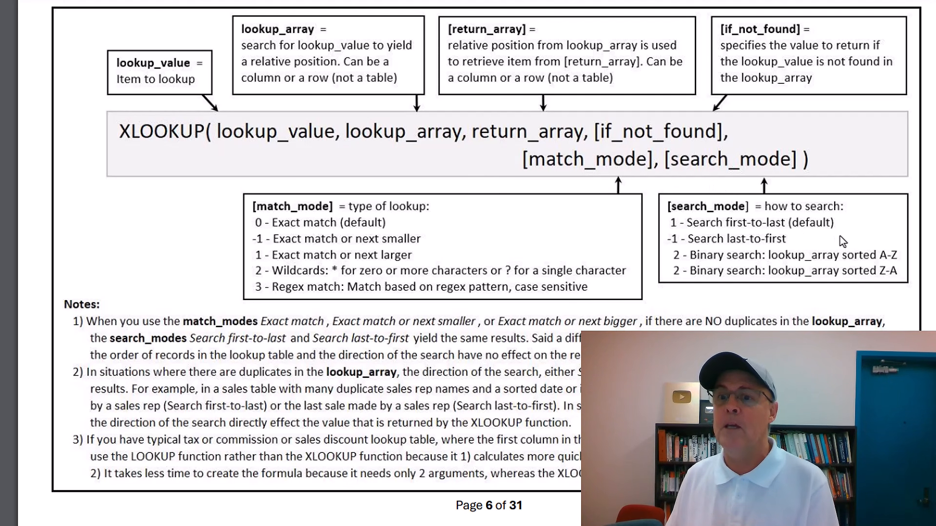
pyautogui.moveTo(664, 217); pyautogui.dragTo(852, 227)
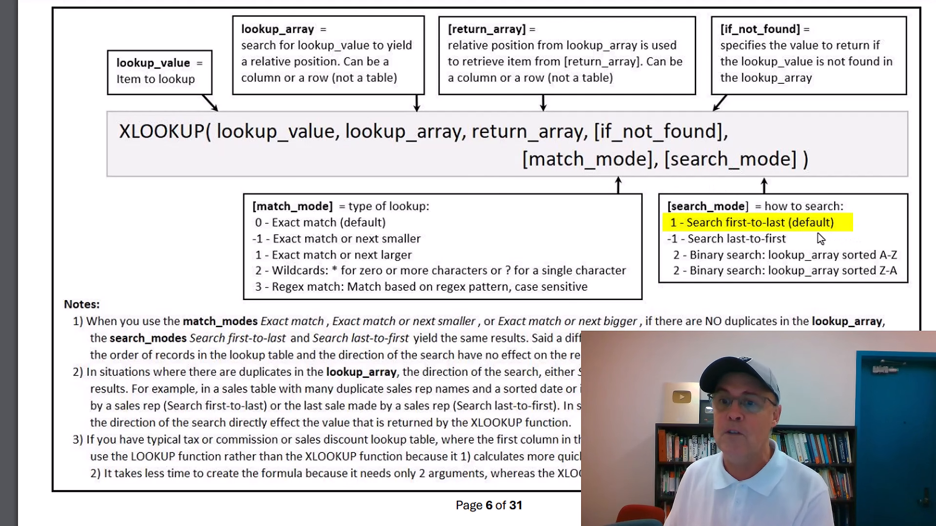
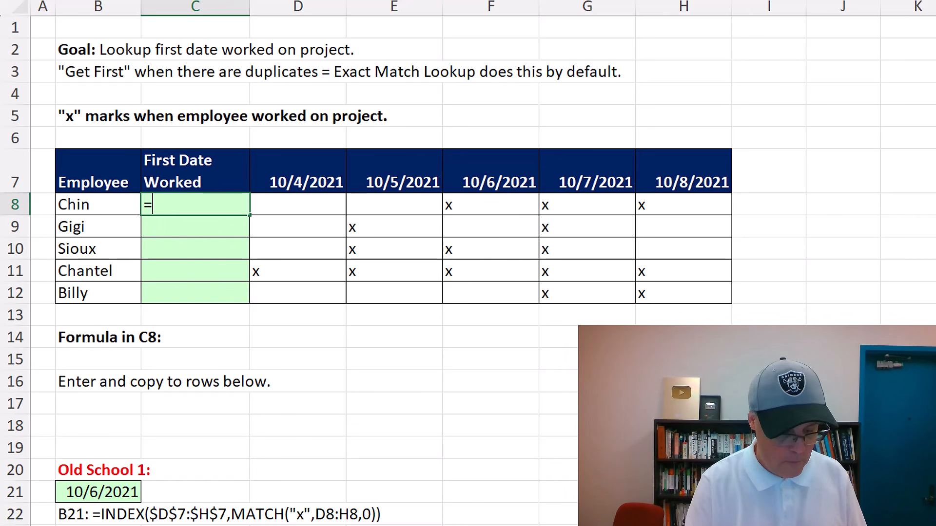
# Enter =XLOOKUP("x",D8:H8,$D$7:$H$7) in C8 to retrieve the first date worked on the project
pyautogui.write('xl')
pyautogui.press('Tab')
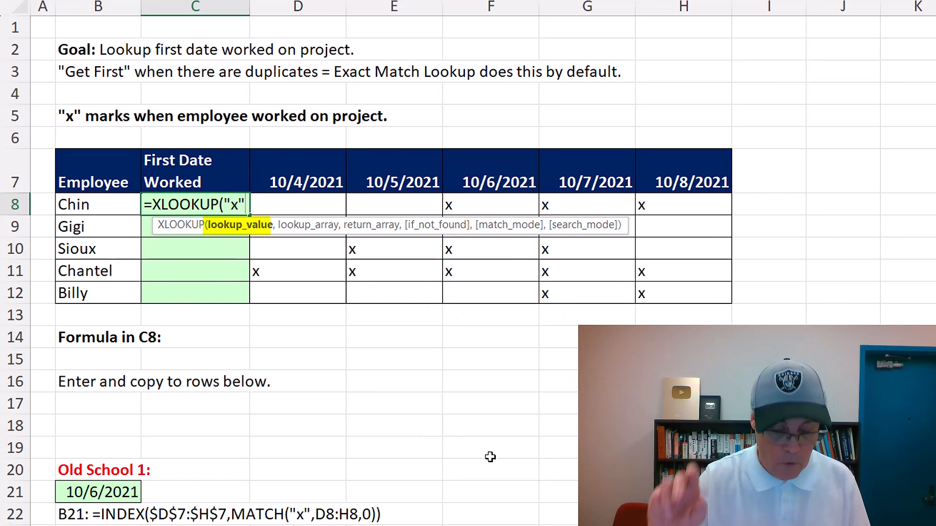
pyautogui.write('"x",')
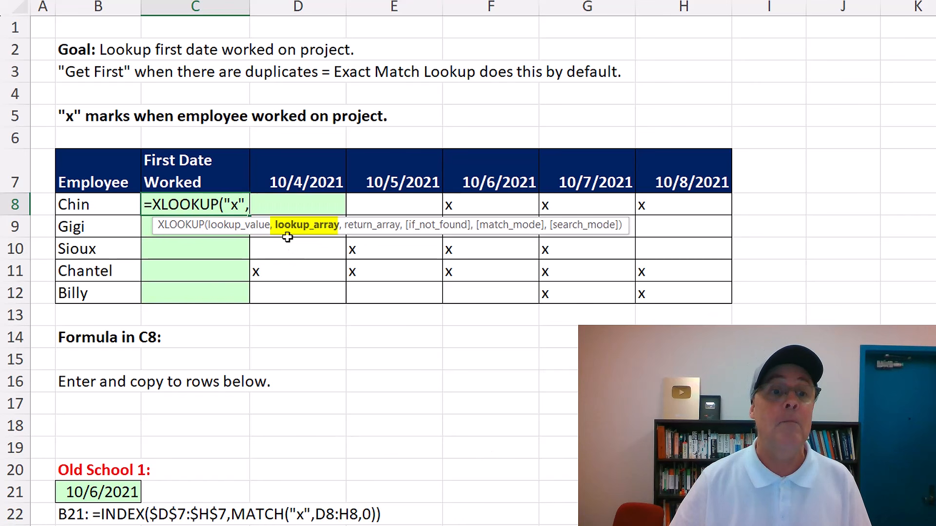
pyautogui.moveTo(678, 206); pyautogui.dragTo(323, 207)
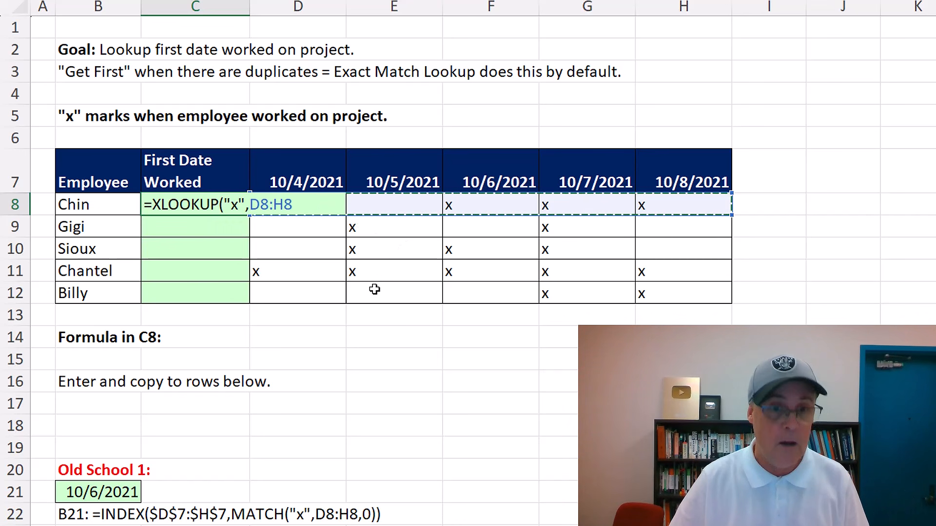
pyautogui.write(',')
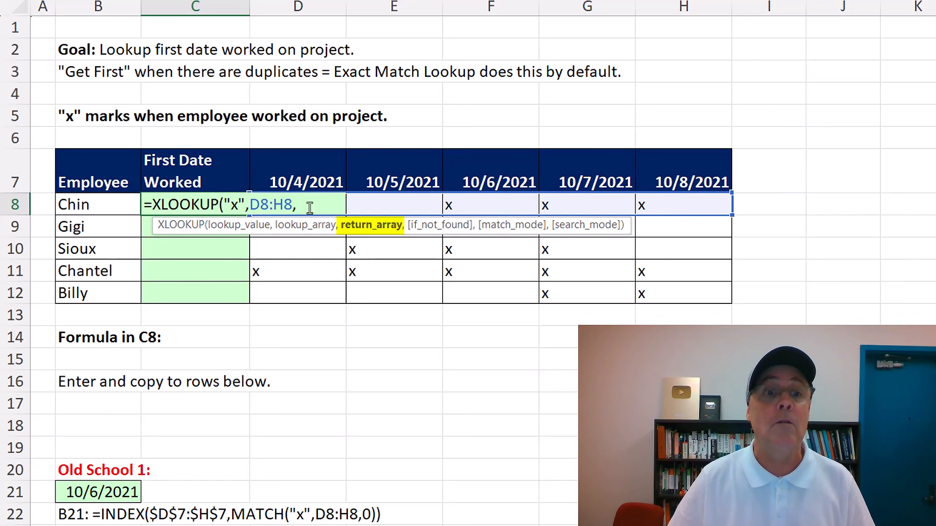
pyautogui.moveTo(292, 171); pyautogui.dragTo(667, 179)
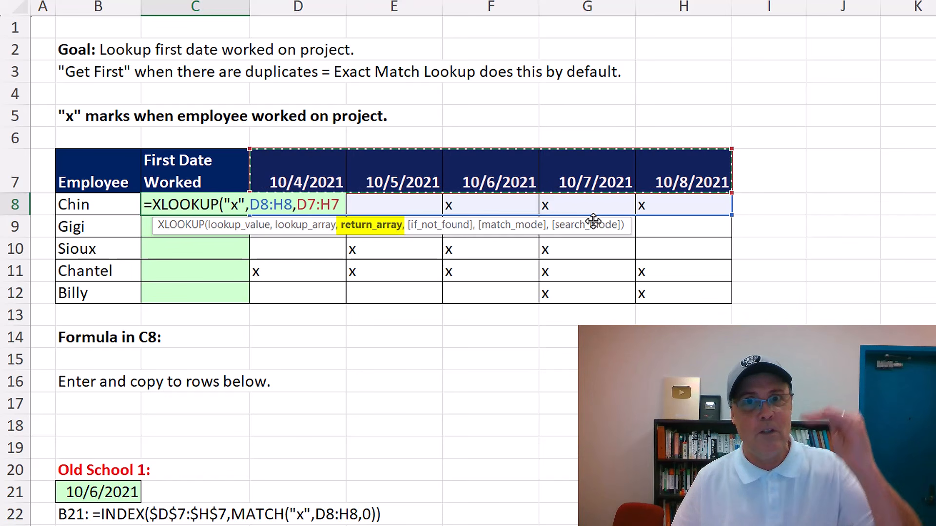
pyautogui.press('F4')
pyautogui.press('F4')
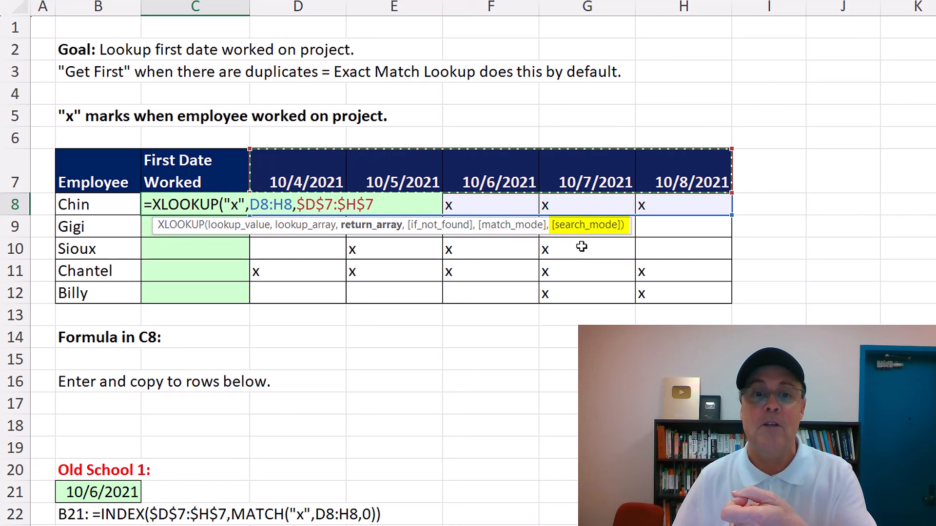
pyautogui.write(')')
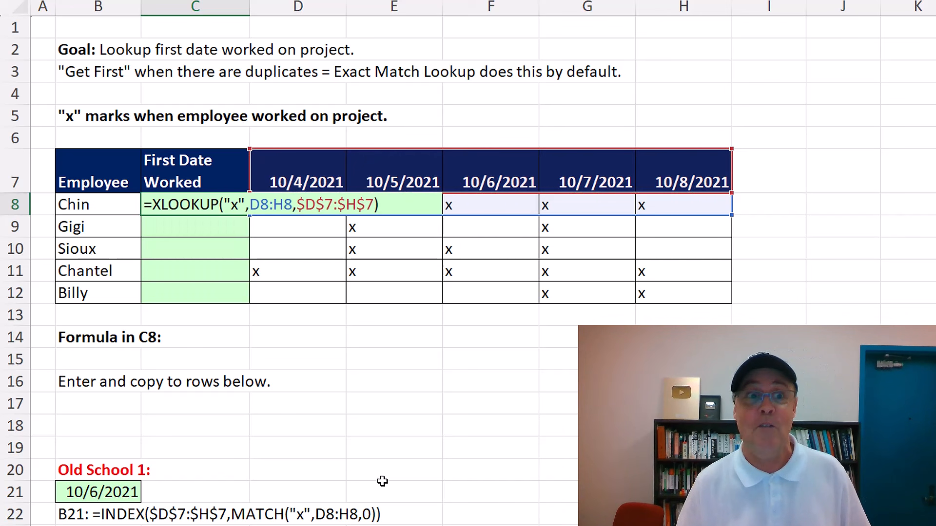
pyautogui.hotkey('ctrl', 'Return')
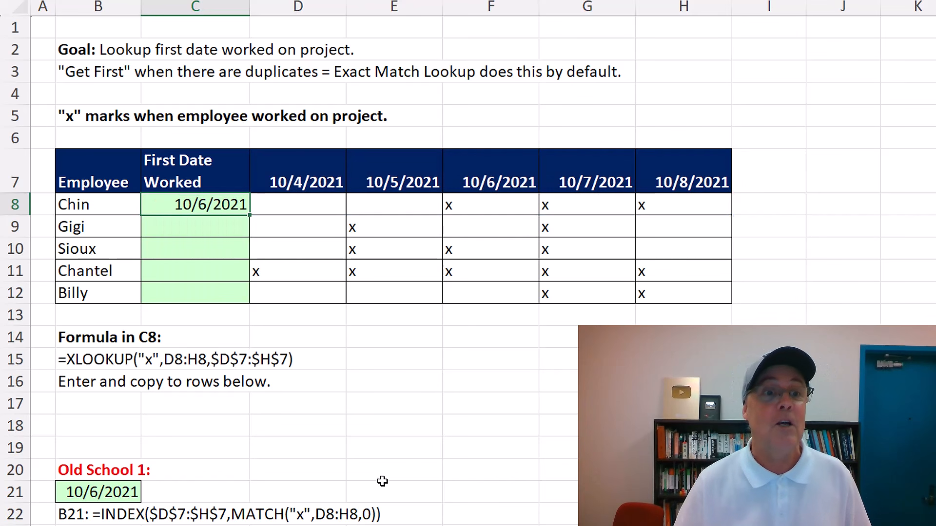
# Copy the first-date formula from C8 down through C12 and check the cell references in C12
pyautogui.doubleClick(252, 214)
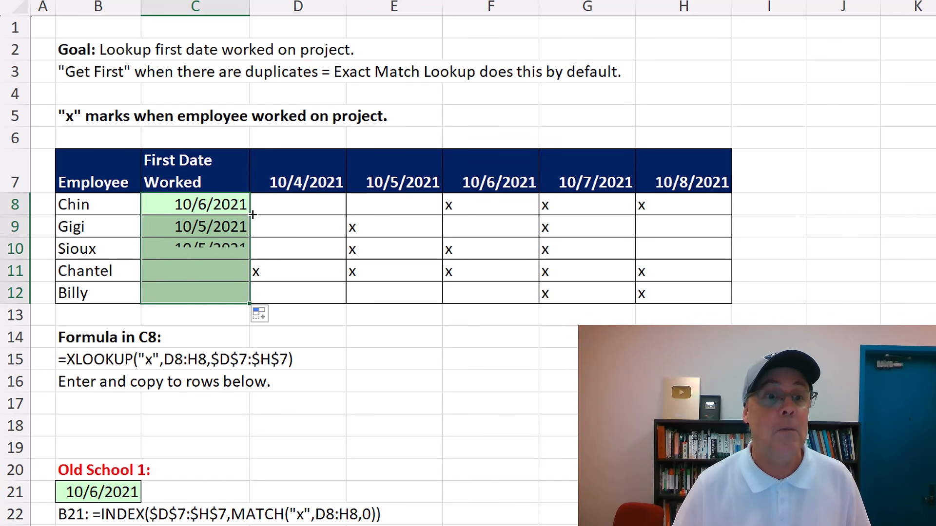
pyautogui.click(218, 298)
pyautogui.press('F2')
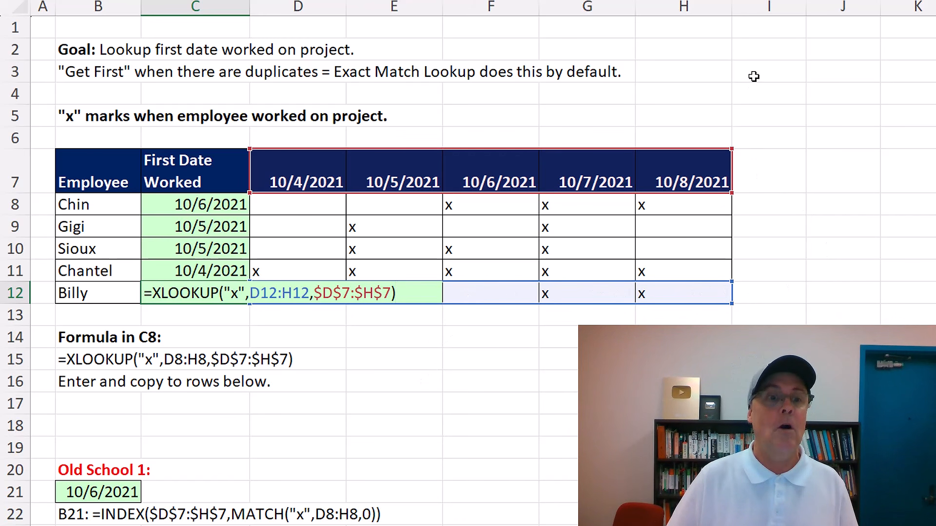
pyautogui.hotkey('ctrl', 'Return')
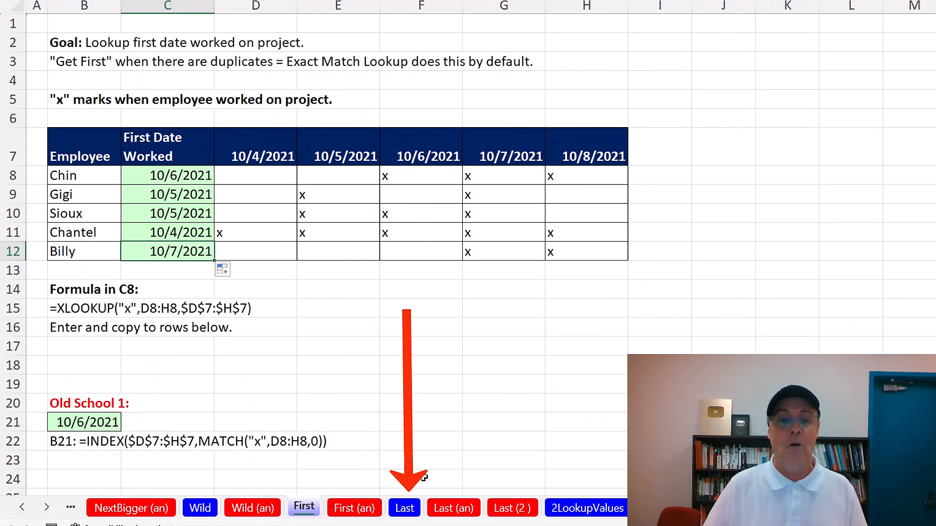
# On the Last sheet, enter =XLOOKUP(F6:F7,C6:C15,D6:D15,,,-1) in G6 to retrieve each sales rep's last sale
pyautogui.click(405, 508)
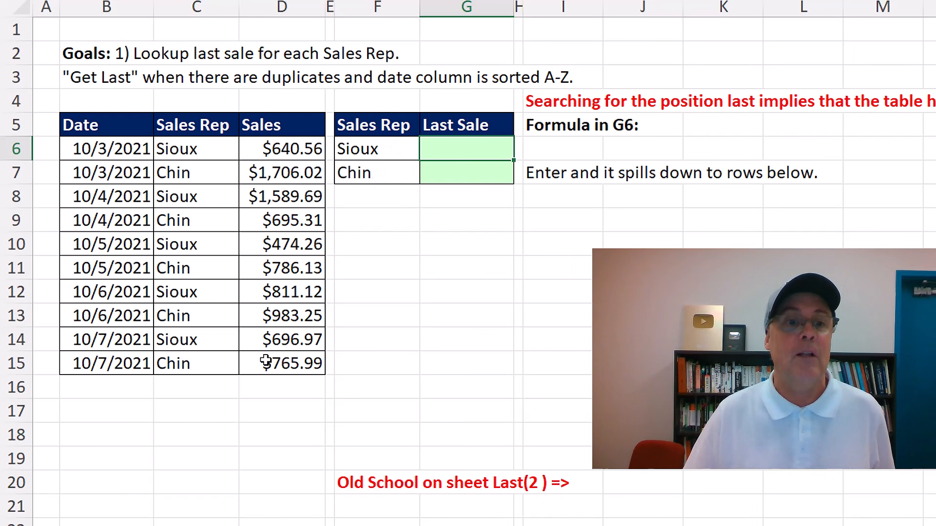
pyautogui.write('=xl')
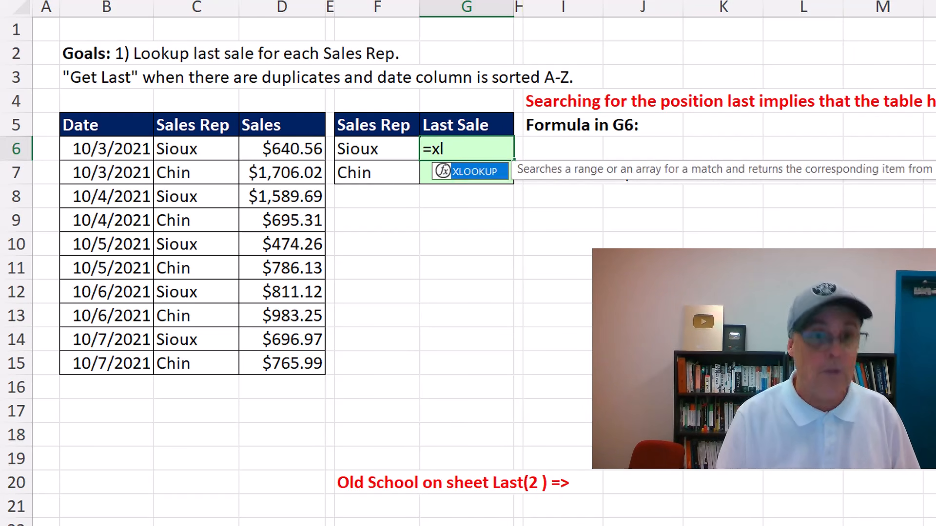
pyautogui.press('Tab')
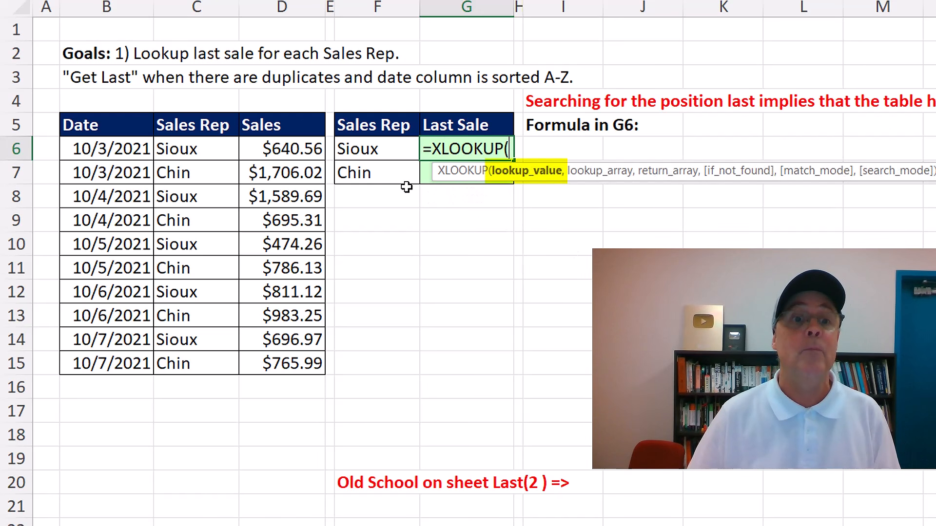
pyautogui.moveTo(365, 150); pyautogui.dragTo(363, 173)
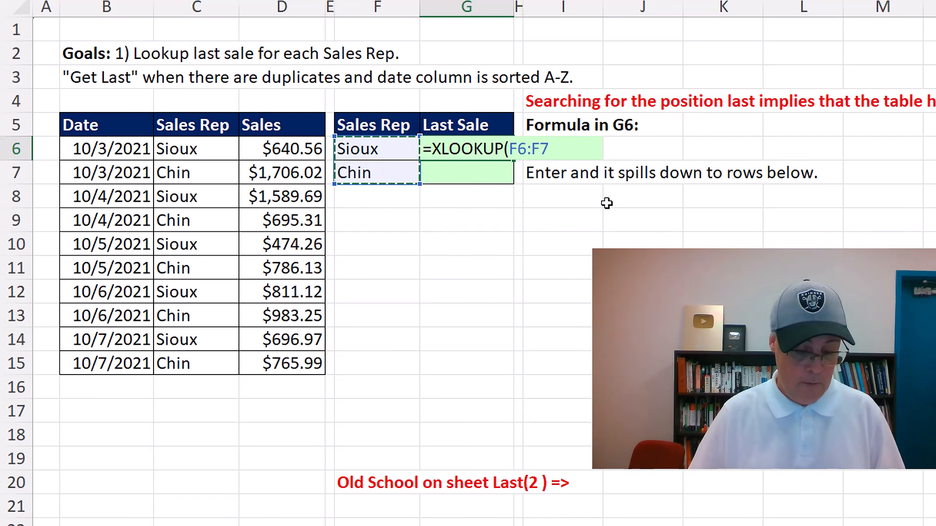
pyautogui.write(',')
pyautogui.moveTo(194, 149); pyautogui.dragTo(200, 358)
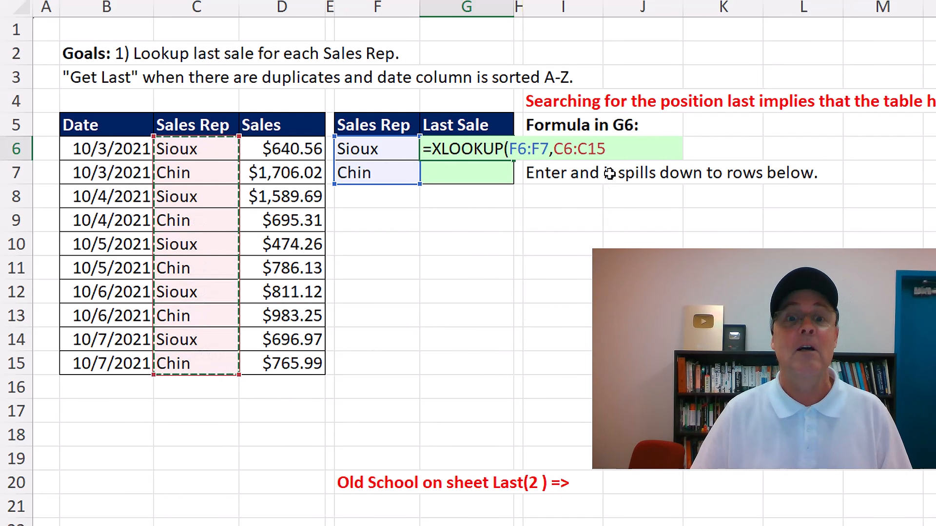
pyautogui.write(',')
pyautogui.moveTo(264, 150); pyautogui.dragTo(285, 365)
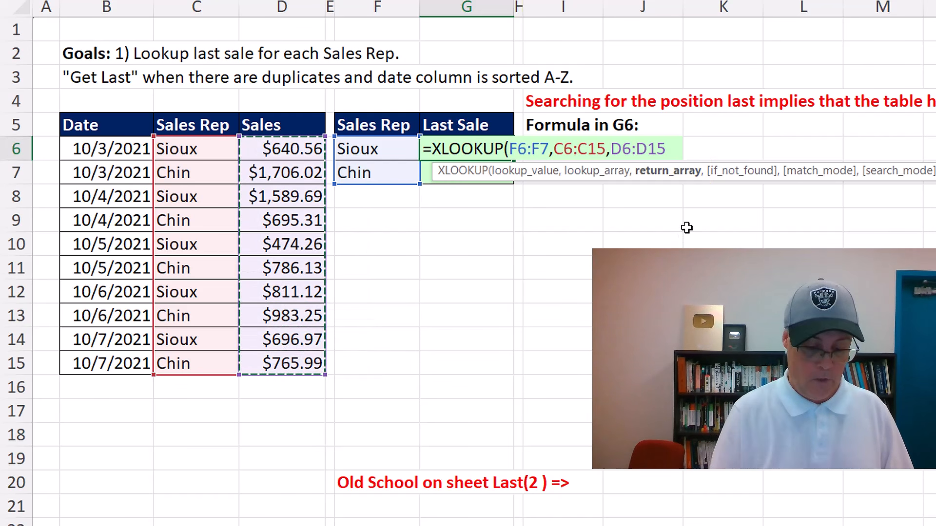
pyautogui.write(',,')
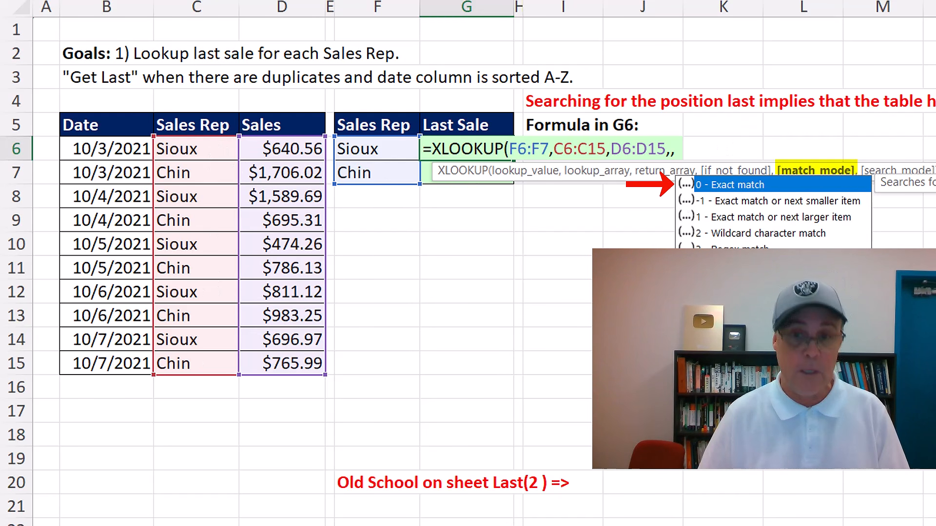
pyautogui.write(',')
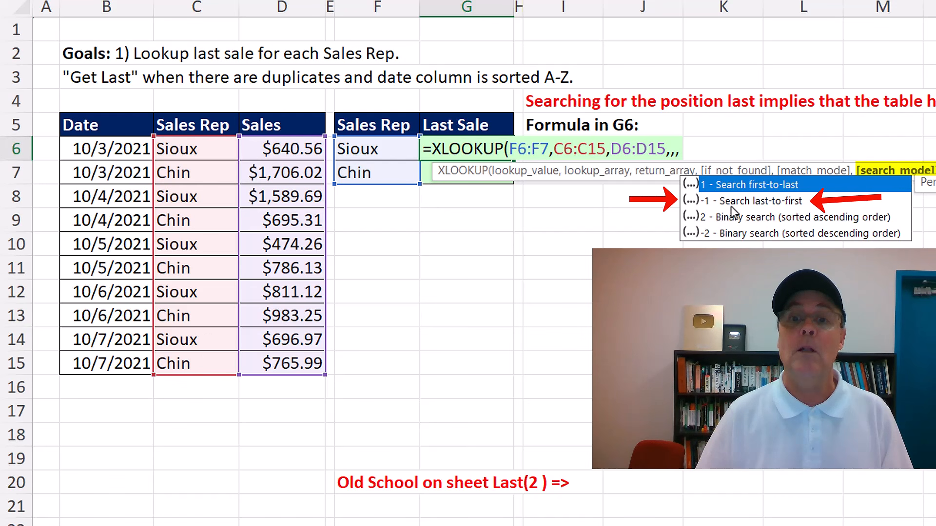
pyautogui.write('-1)')
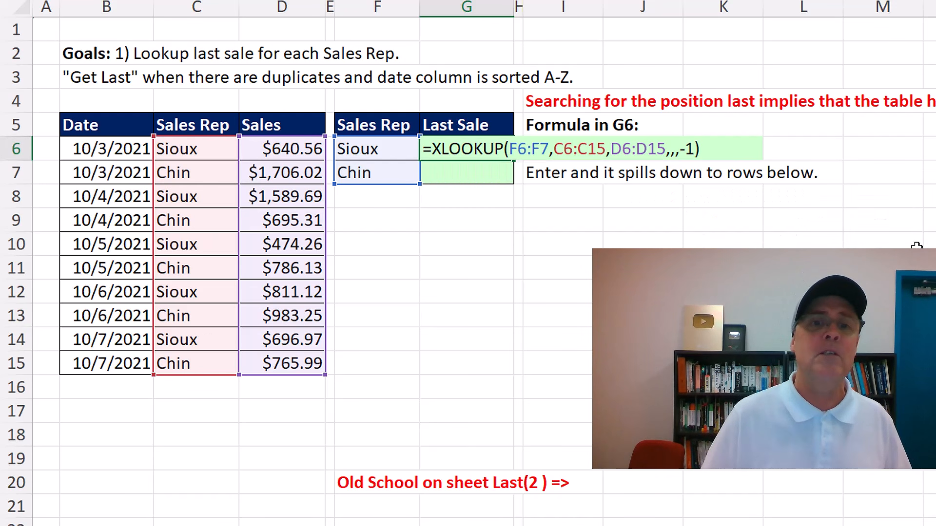
pyautogui.hotkey('ctrl', 'Return')
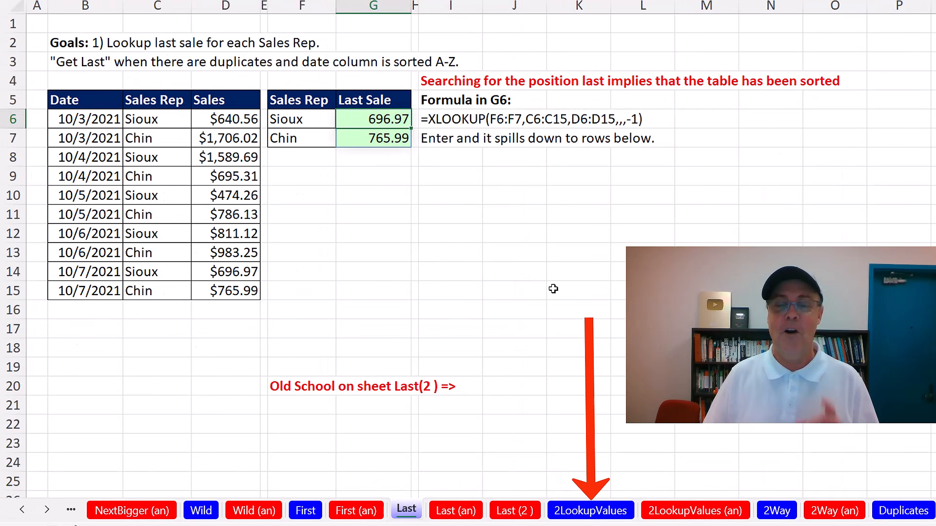
# On the 2LookupValues sheet, start an XLOOKUP in C7 with the joined lookup value C5&C6 and preview what it evaluates to
pyautogui.click(588, 511)
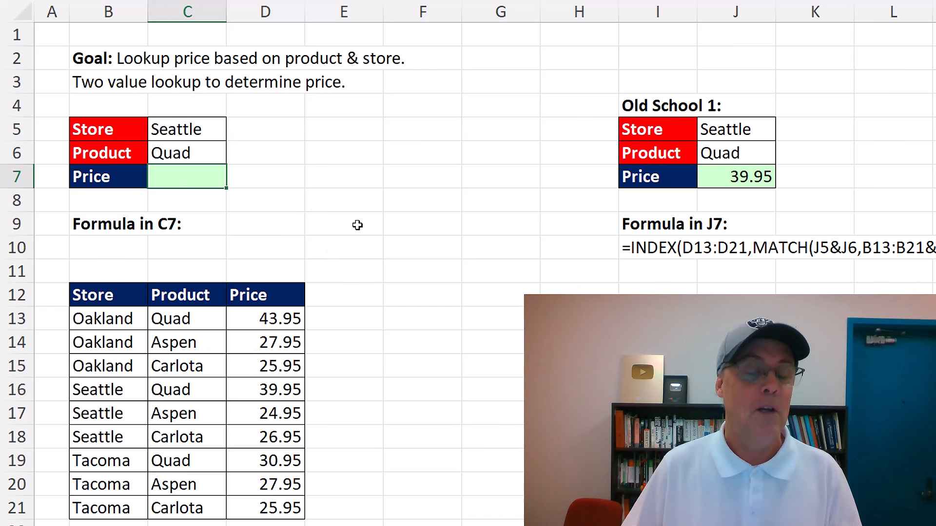
pyautogui.write('=xl')
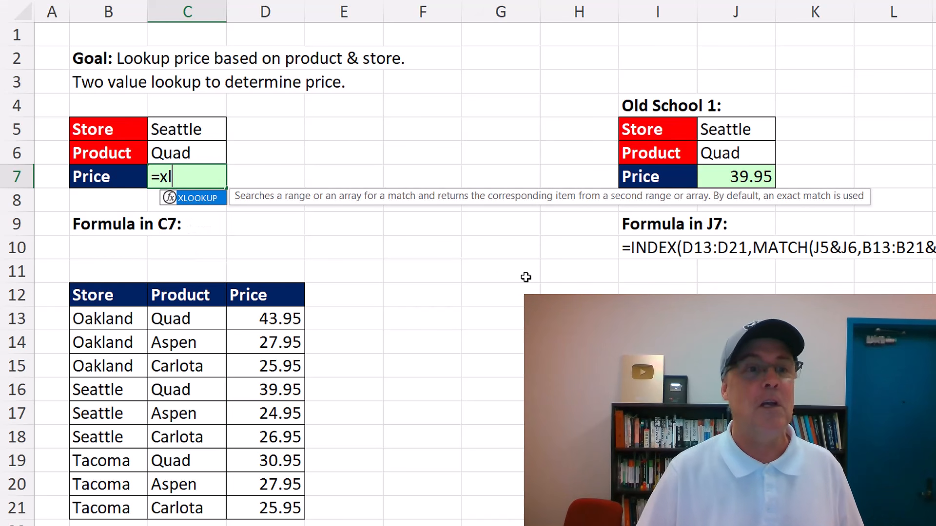
pyautogui.press('Tab')
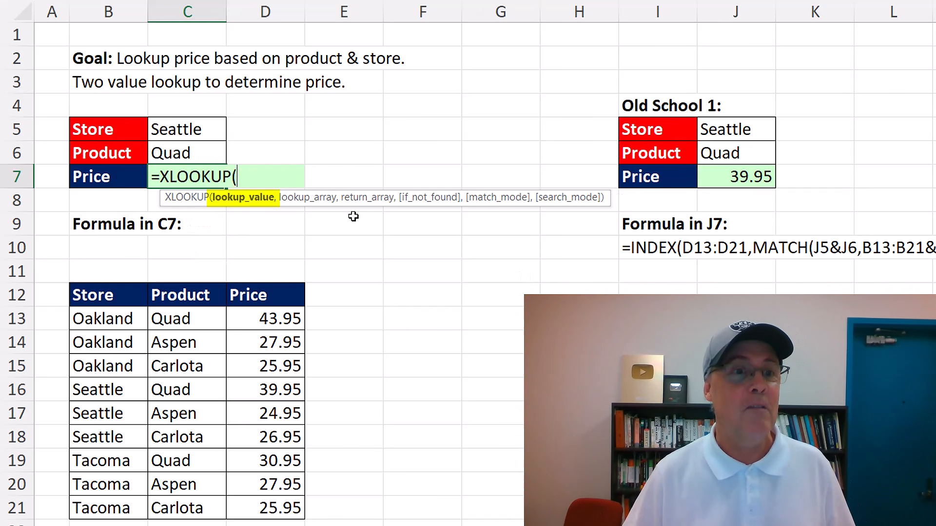
pyautogui.click(179, 135)
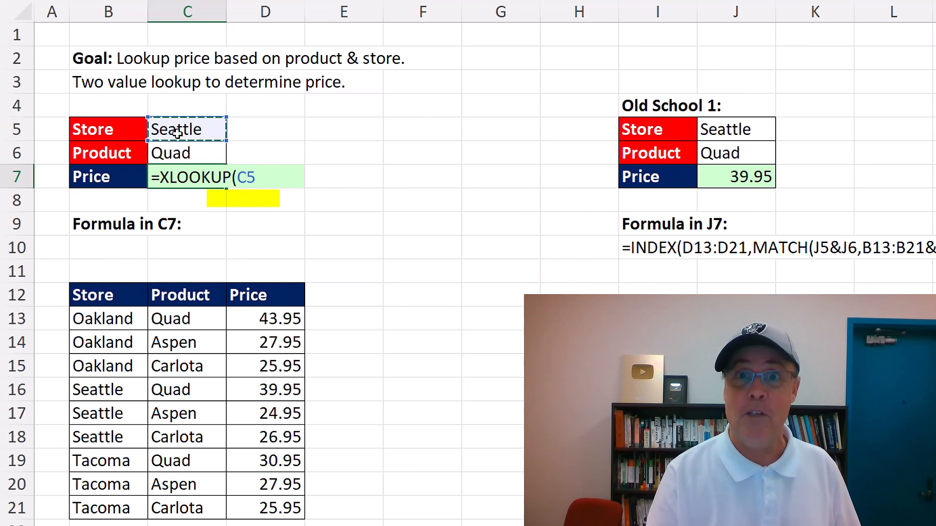
pyautogui.write('&')
pyautogui.click(155, 154)
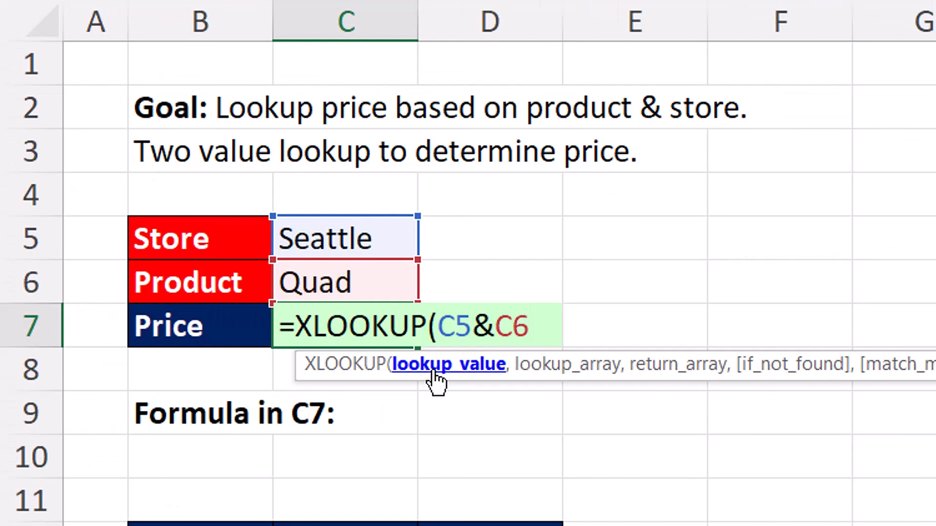
pyautogui.click(240, 198)
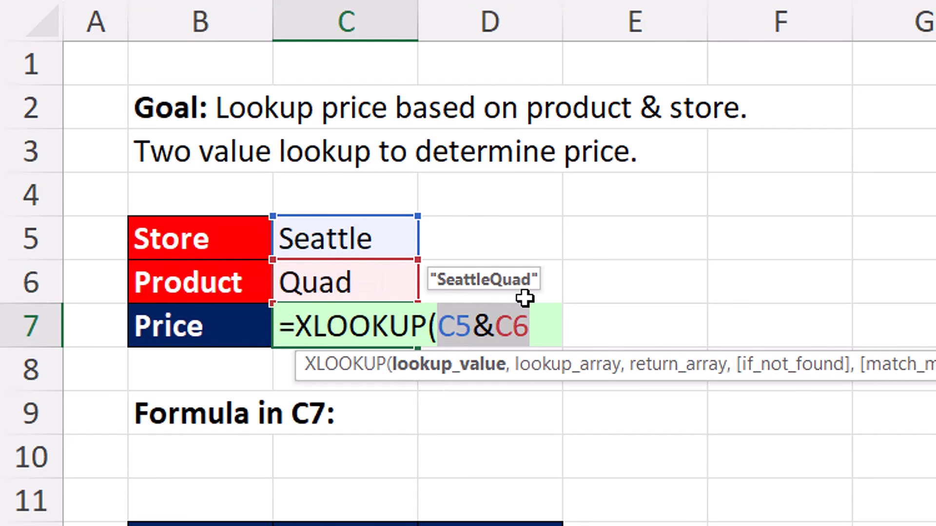
pyautogui.click(539, 321)
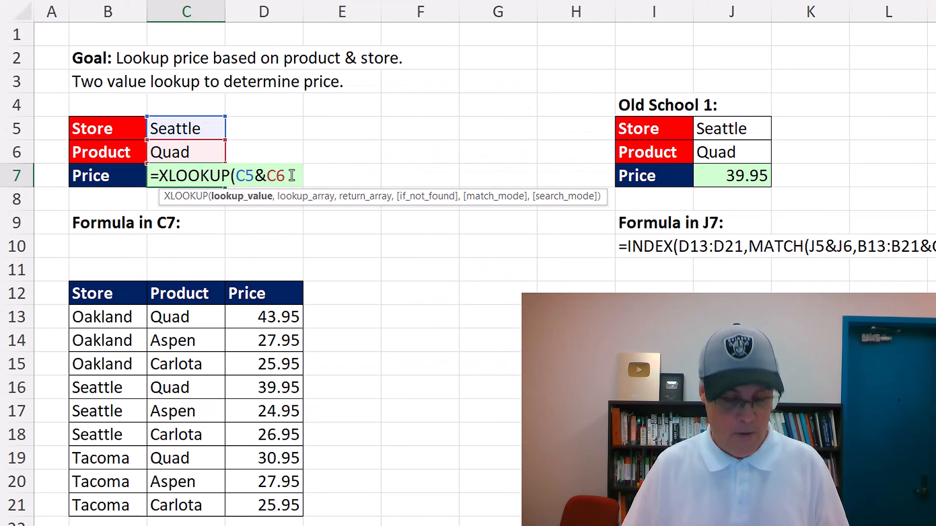
# Add the joined store and product columns B13:B21&C13:C21 as the lookup array in C7 and preview the resulting array
pyautogui.write(',')
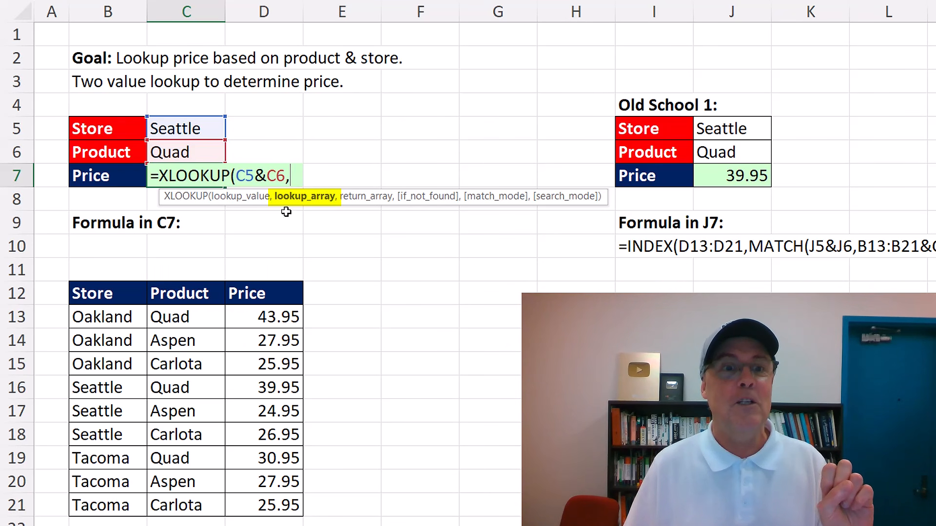
pyautogui.moveTo(113, 327); pyautogui.dragTo(119, 502)
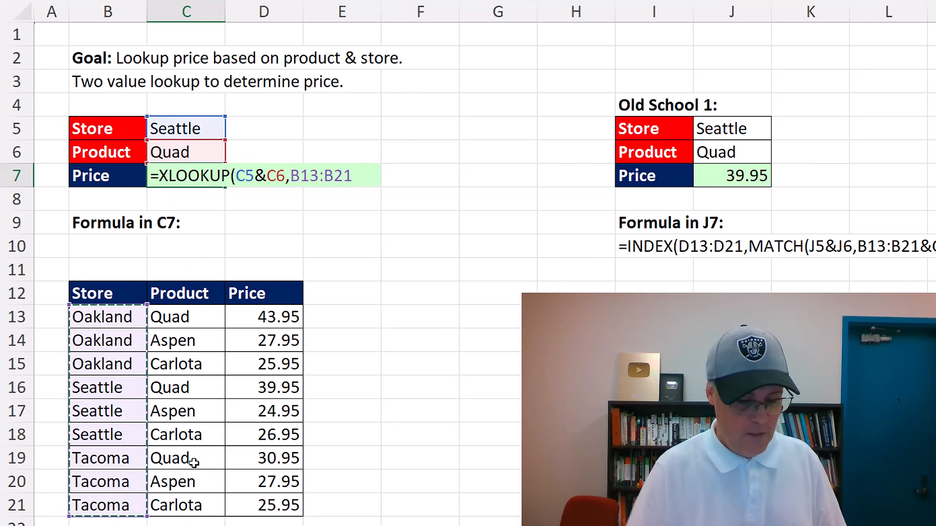
pyautogui.write('&')
pyautogui.moveTo(199, 324); pyautogui.dragTo(196, 508)
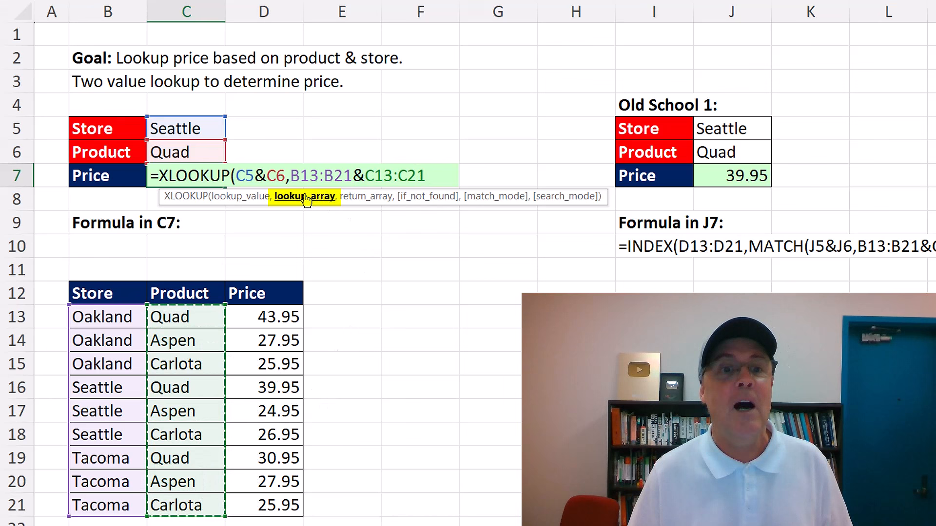
pyautogui.click(314, 196)
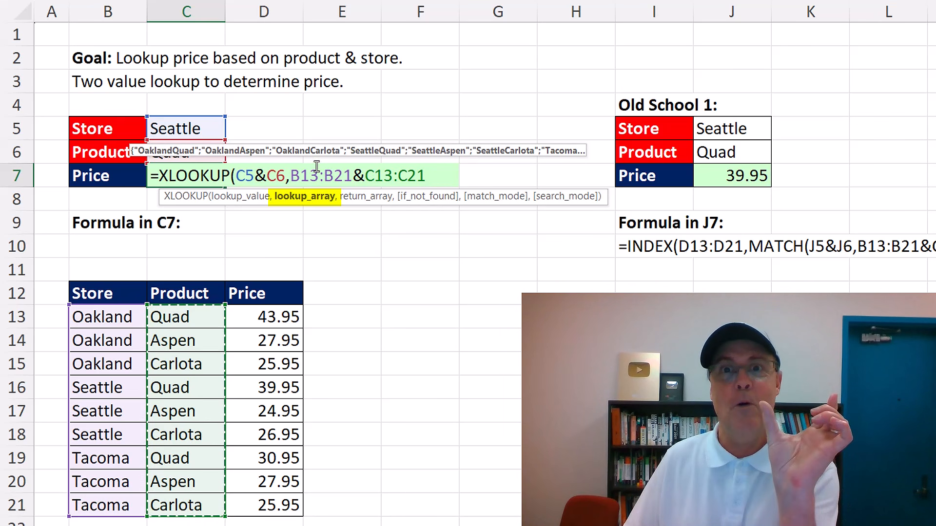
pyautogui.click(432, 181)
# Complete the two-value XLOOKUP in C7 with the price column D13:D21 as the return array
pyautogui.write(',')
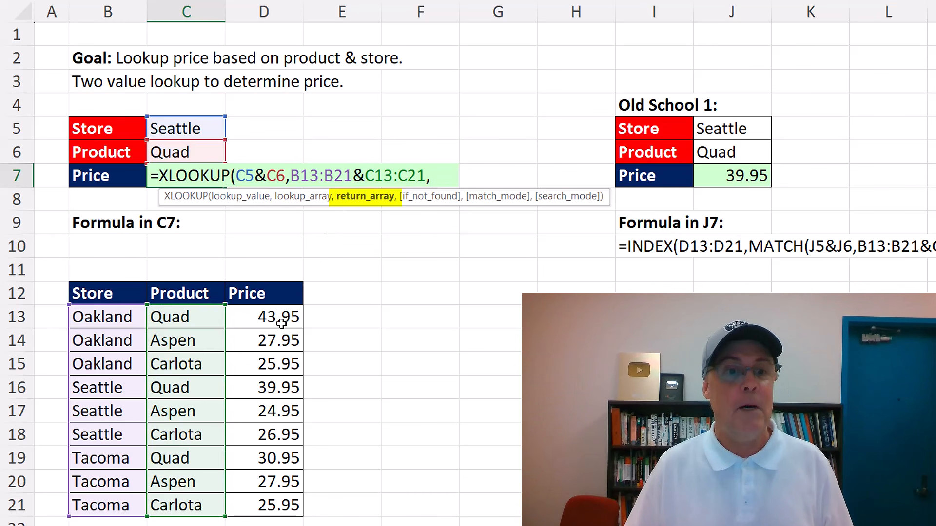
pyautogui.moveTo(261, 319); pyautogui.dragTo(283, 506)
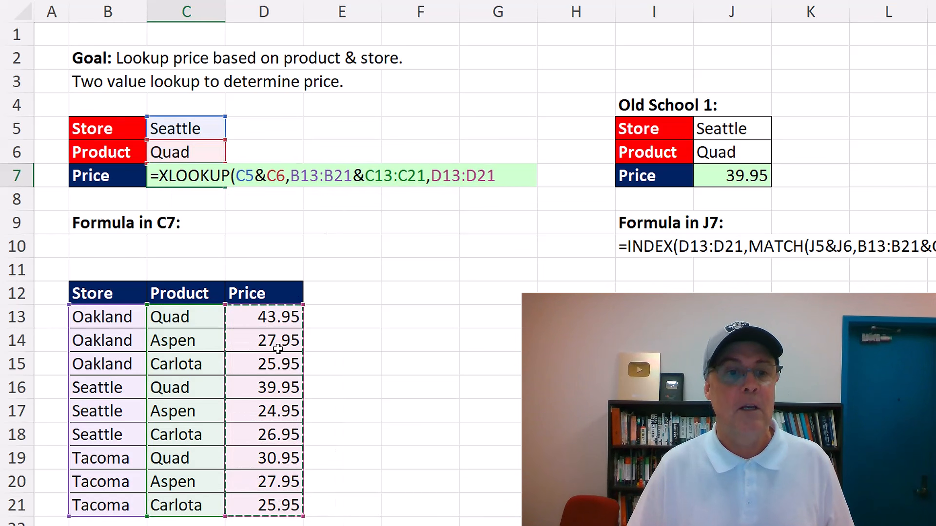
pyautogui.write(')')
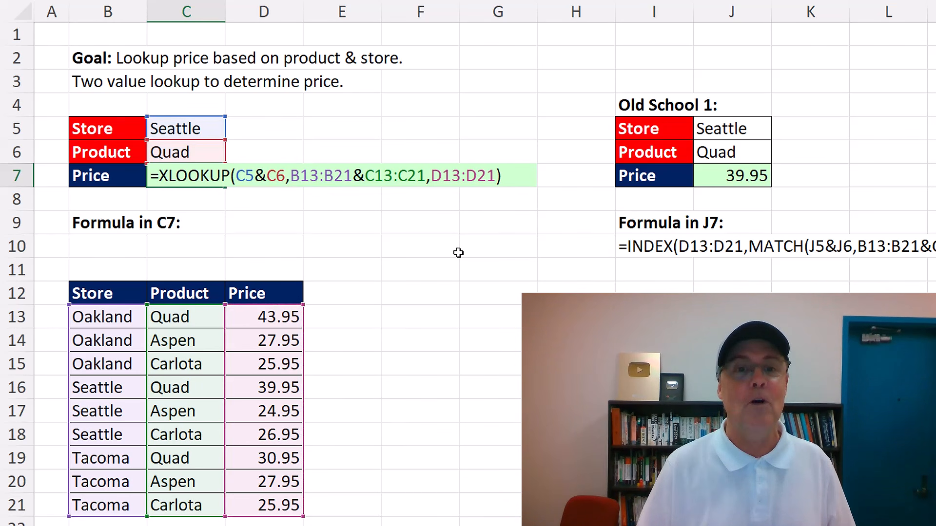
pyautogui.press('Return')
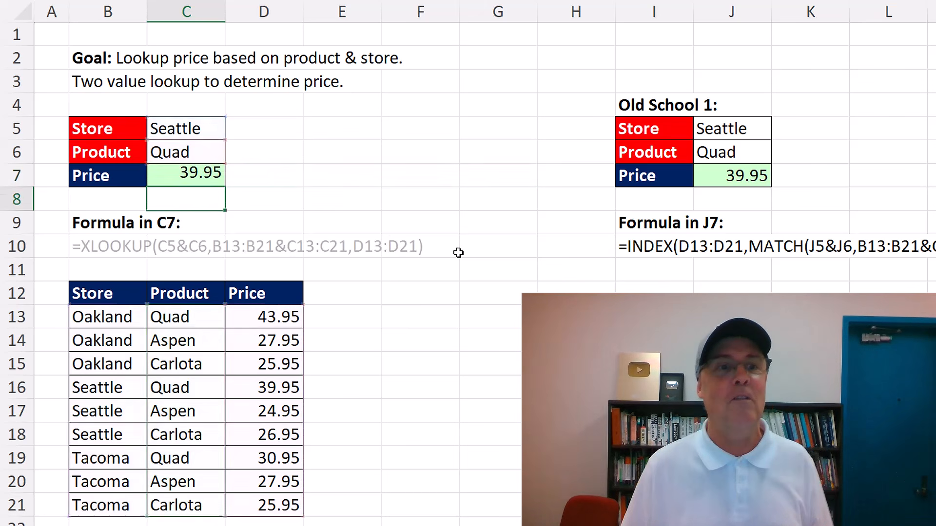
# Change the store in C5 to Oakland to test the two-value price lookup
pyautogui.click(217, 129)
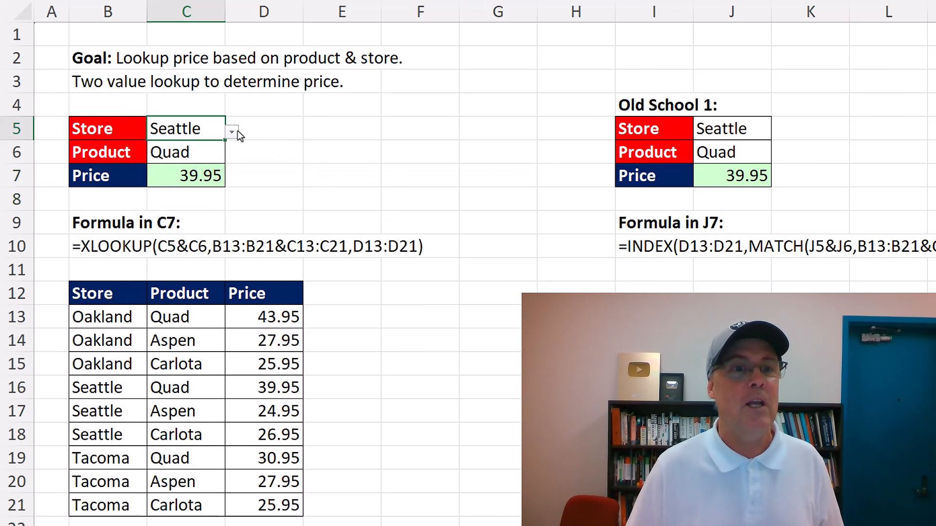
pyautogui.click(232, 133)
pyautogui.click(198, 145)
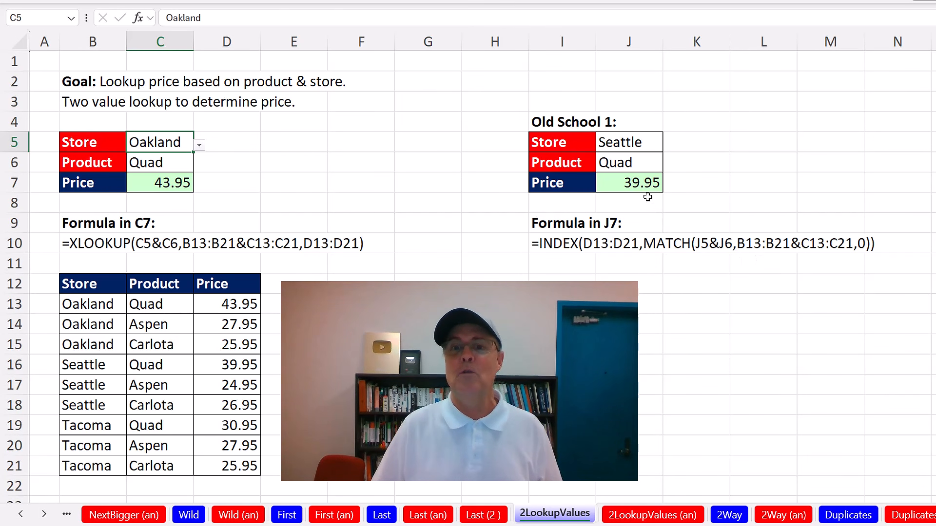
# Review the old-school INDEX and MATCH formula in J7 without changing it
pyautogui.click(649, 184)
pyautogui.doubleClick(647, 184)
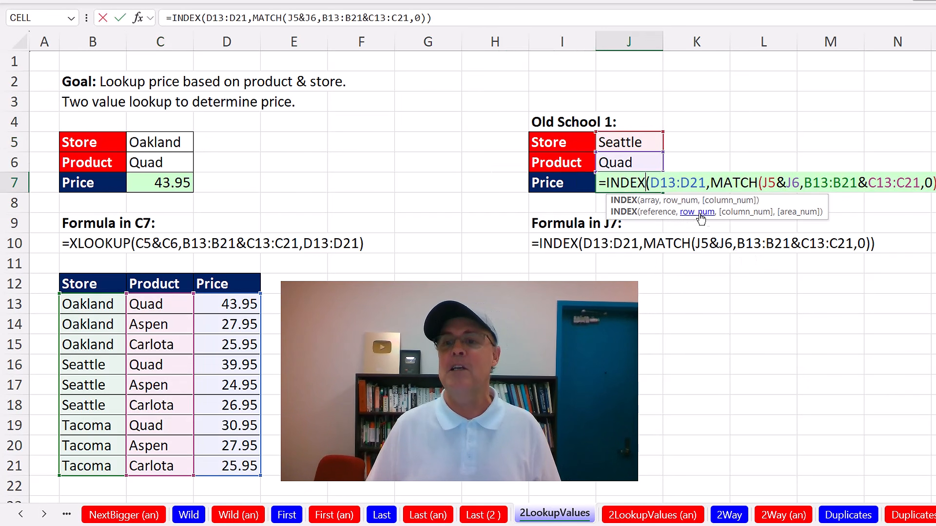
pyautogui.press('Escape')
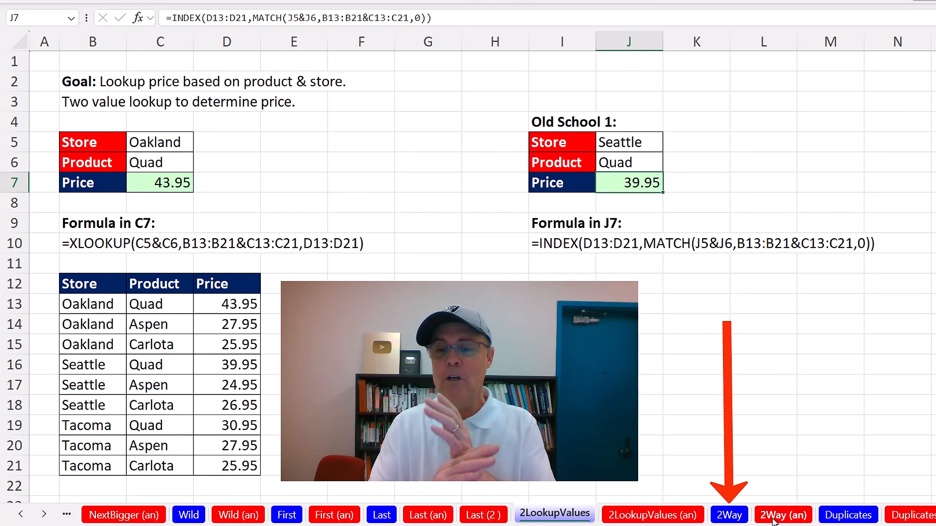
# On the 2Way sheet, begin an XLOOKUP in E39 with allowance E38 as the lookup value and E7:L7 as the lookup array
pyautogui.click(728, 515)
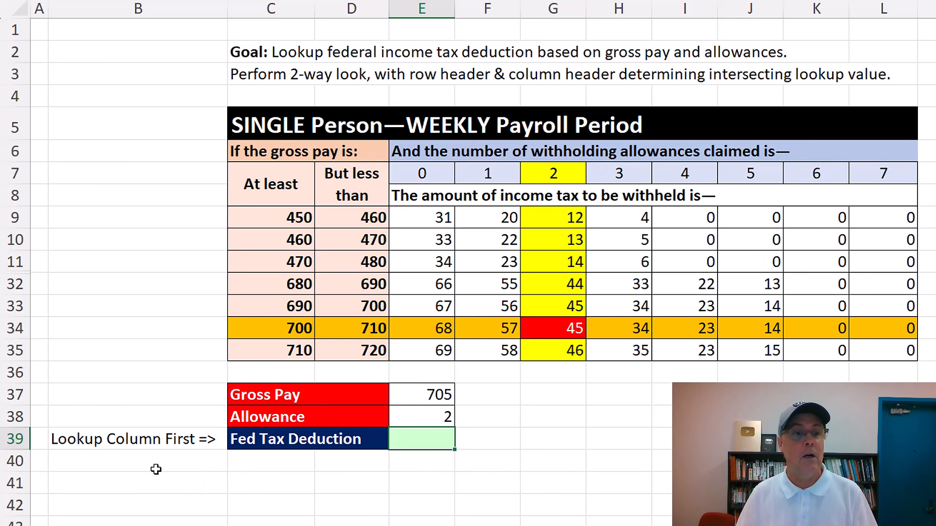
pyautogui.write('=xl')
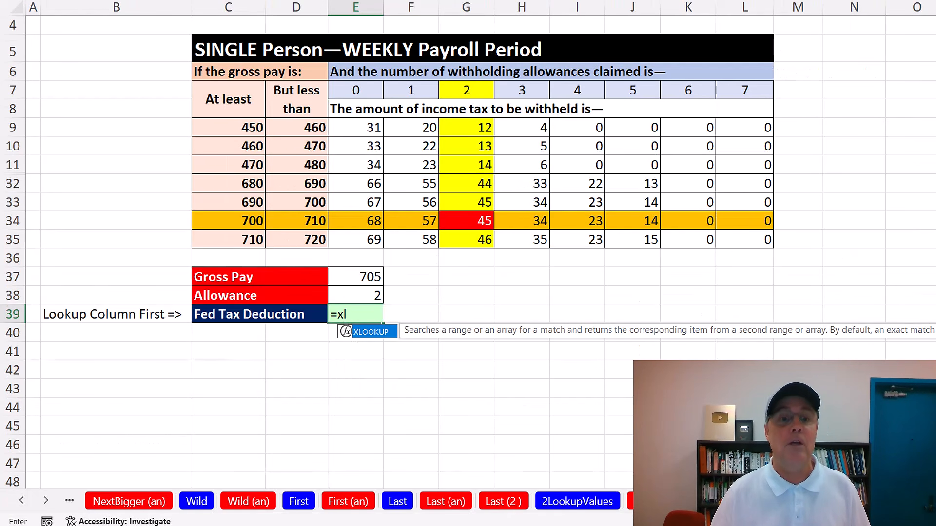
pyautogui.press('Tab')
pyautogui.press('Up')
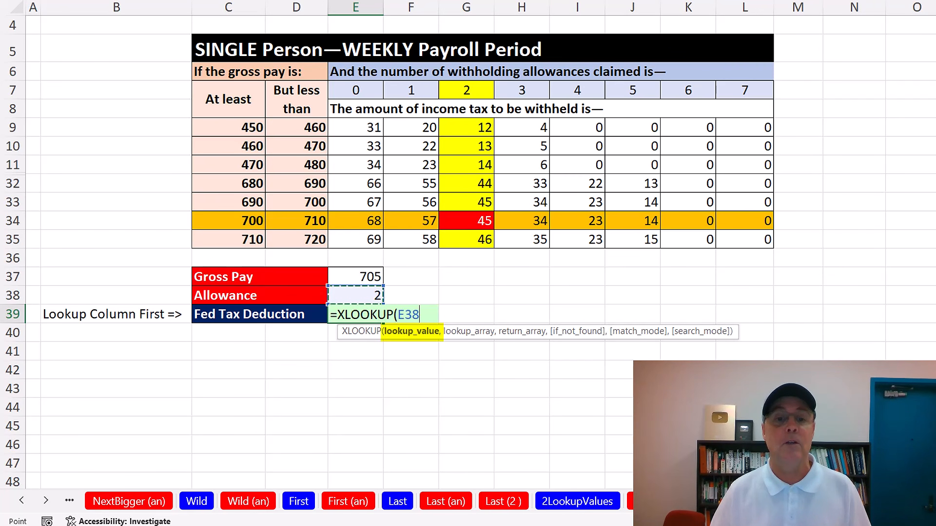
pyautogui.write(',')
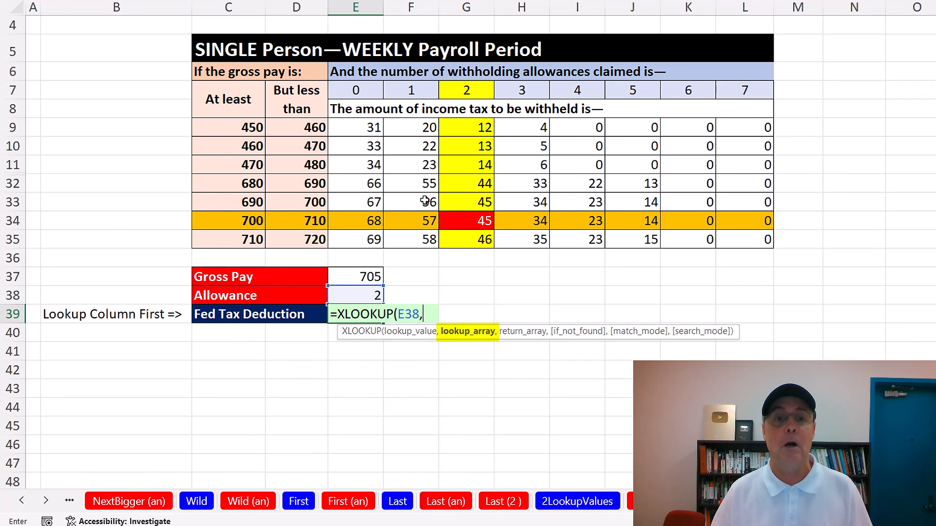
pyautogui.moveTo(354, 90); pyautogui.dragTo(744, 90)
pyautogui.write(',')
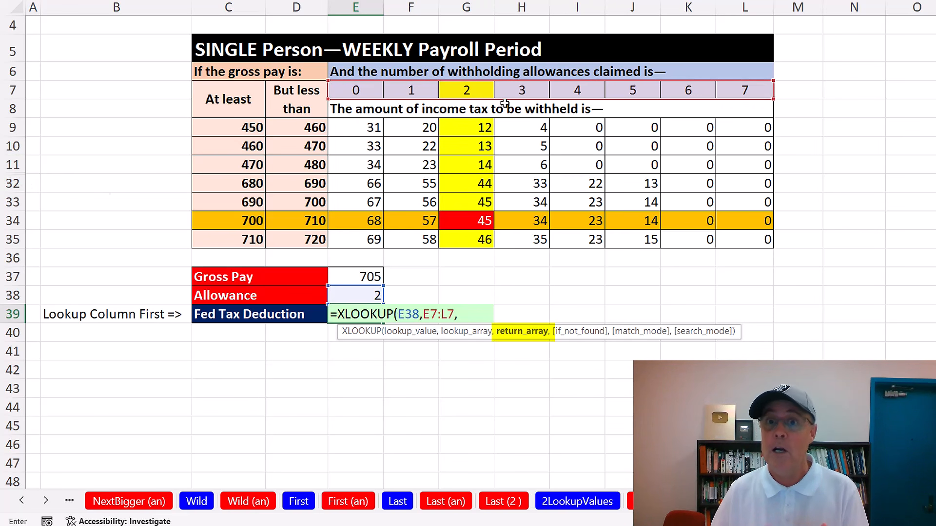
# Add the full tax table E9:L35 as the return array and enter the XLOOKUP formula in E39
pyautogui.moveTo(351, 130); pyautogui.dragTo(741, 240)
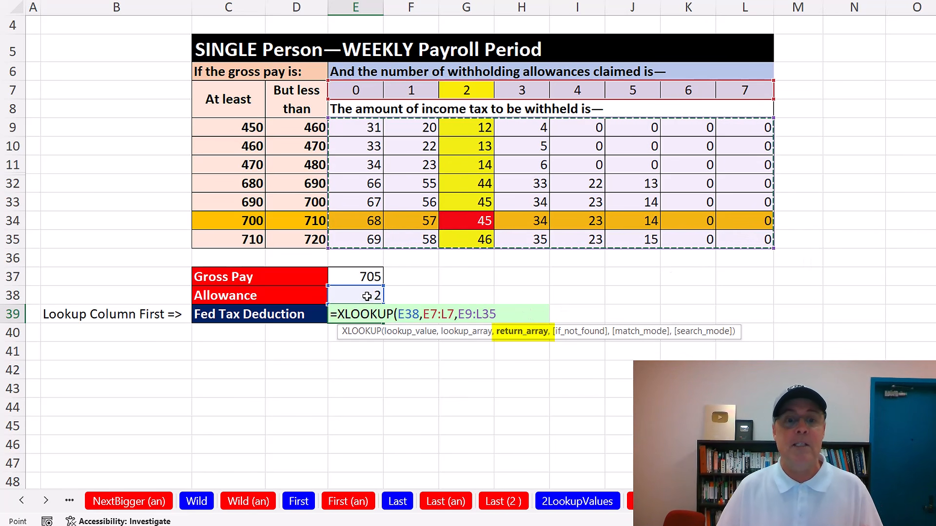
pyautogui.press('F2')
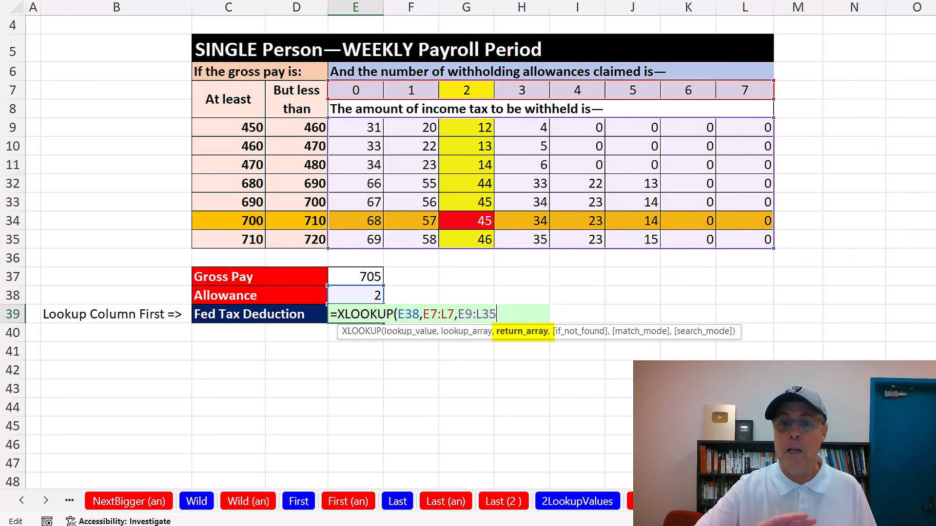
pyautogui.write(')')
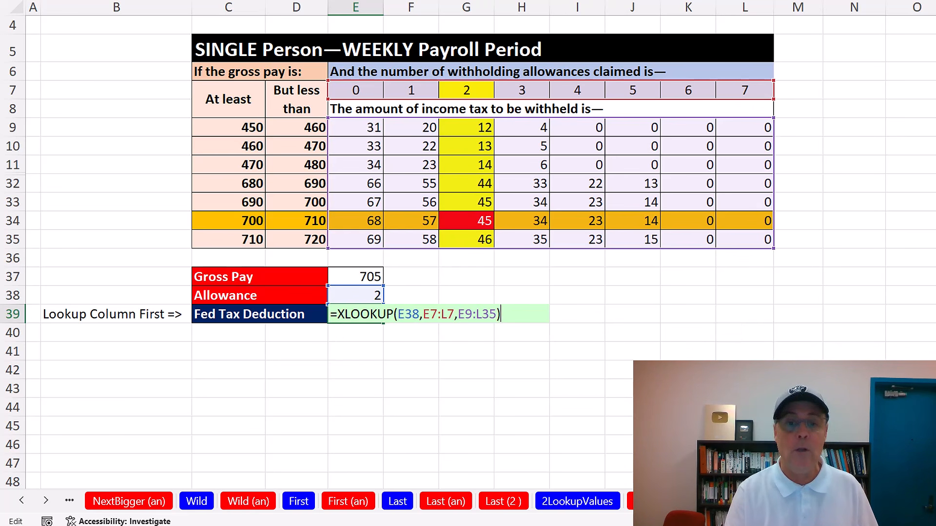
pyautogui.hotkey('ctrl', 'Return')
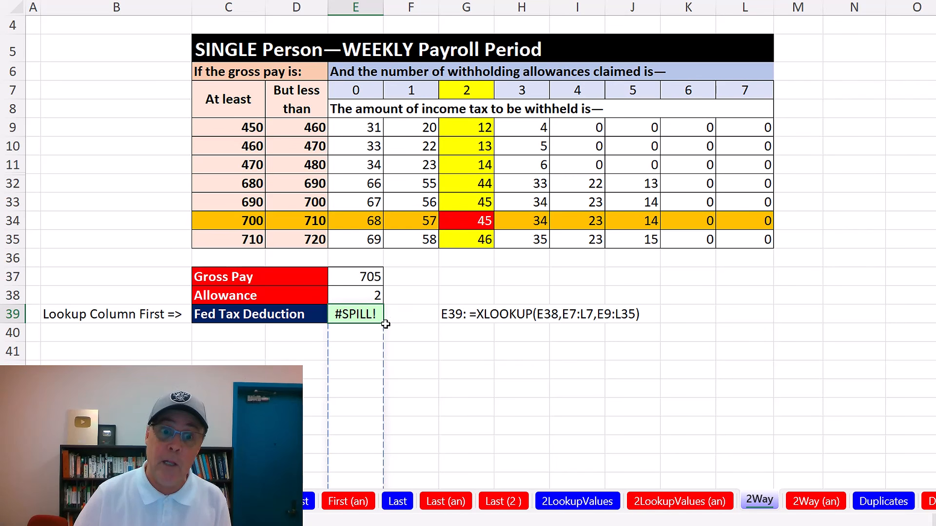
# Move the XLOOKUP formula from E39 to N36 to examine its spilled tax column, and undo the move
pyautogui.moveTo(384, 316); pyautogui.dragTo(884, 261)
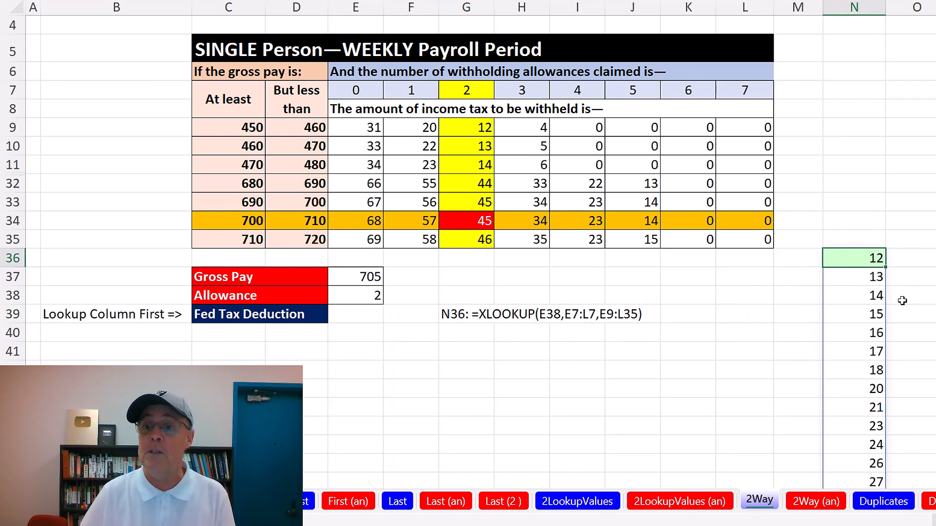
pyautogui.scroll(-6, 905, 298)
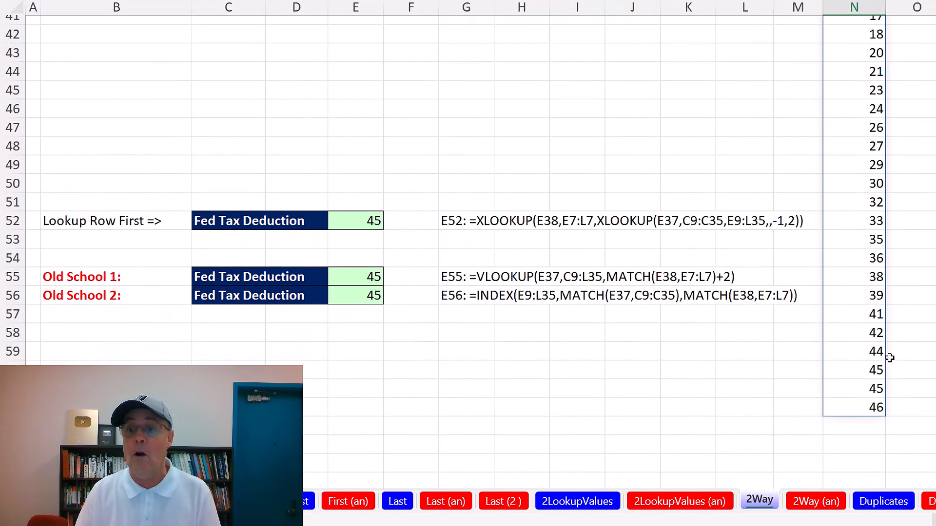
pyautogui.scroll(6, 888, 352)
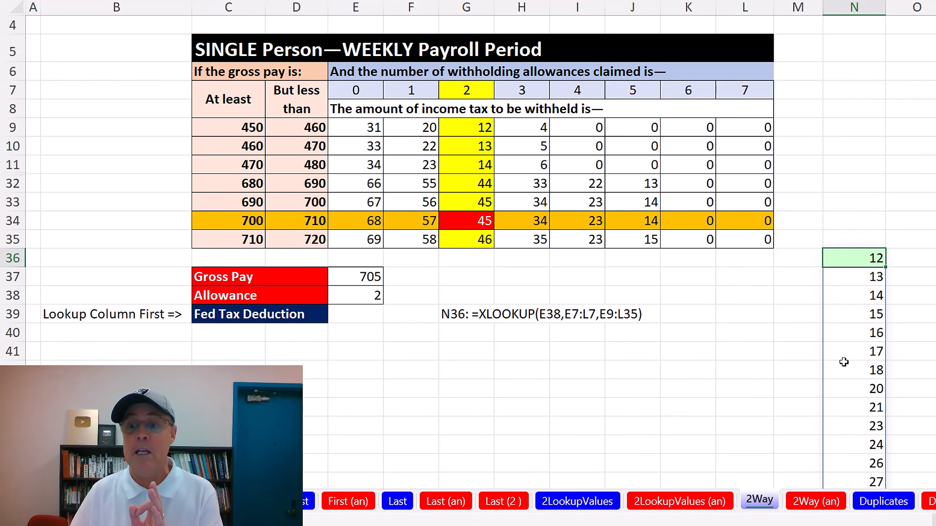
pyautogui.scroll(-4, 858, 363)
pyautogui.scroll(-1, 884, 366)
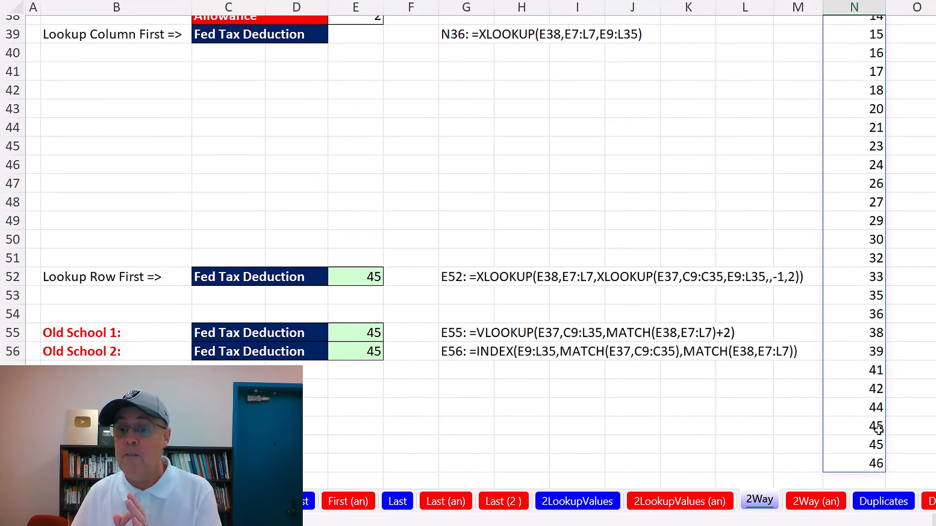
pyautogui.scroll(12, 862, 422)
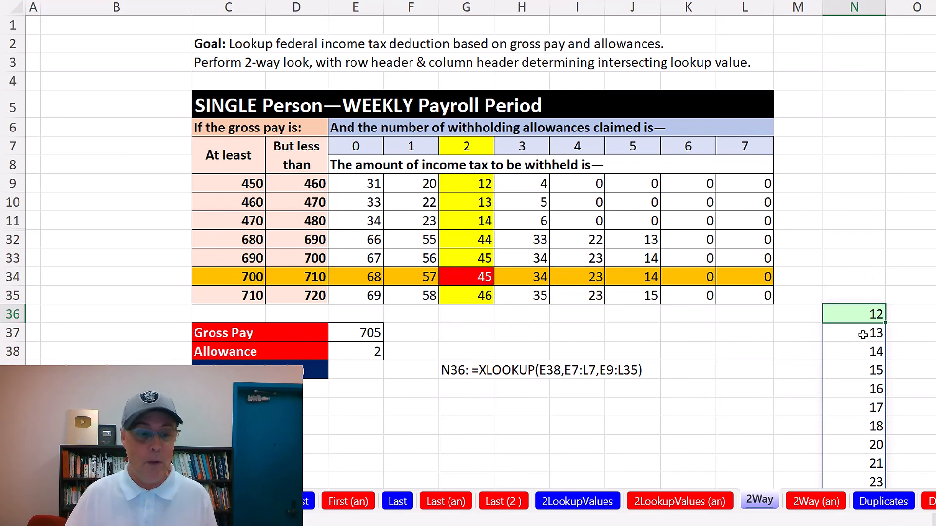
pyautogui.hotkey('ctrl', 'z')
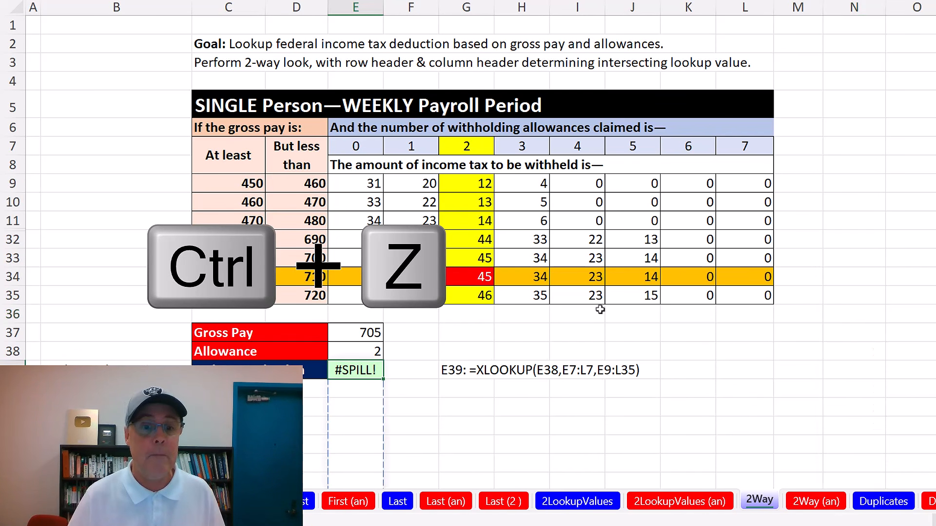
# Nest the E39 formula as the return array of an outer XLOOKUP with gross pay E37 as lookup value and C9:C35 as lookup array
pyautogui.press('F2')
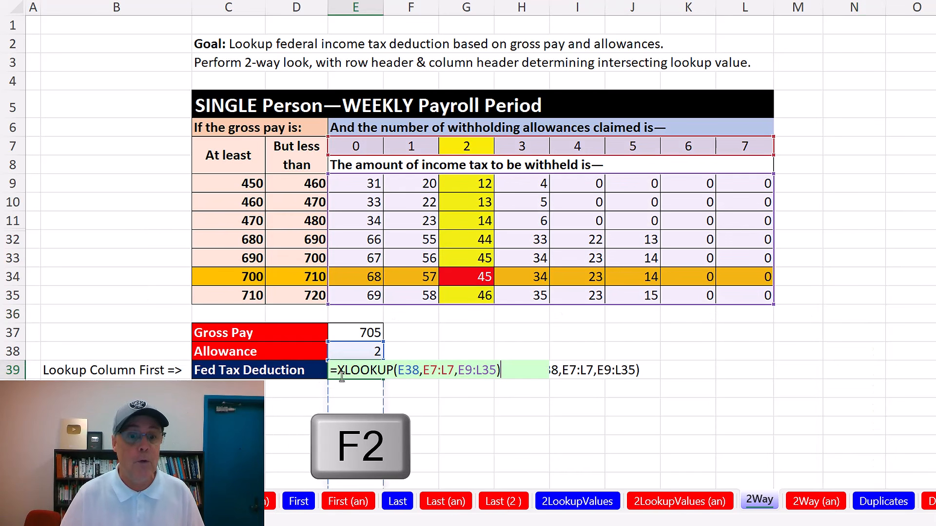
pyautogui.click(338, 372)
pyautogui.write('xl')
pyautogui.press('Tab')
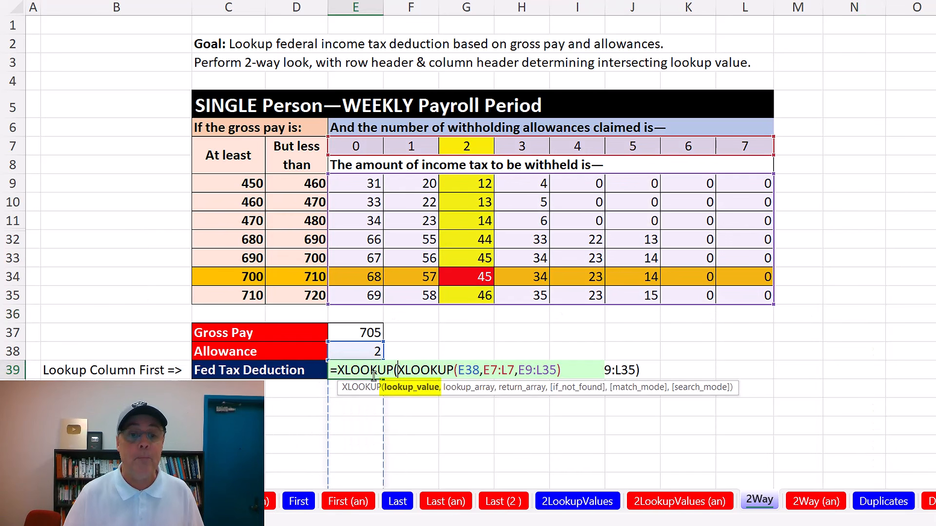
pyautogui.click(350, 335)
pyautogui.write(',')
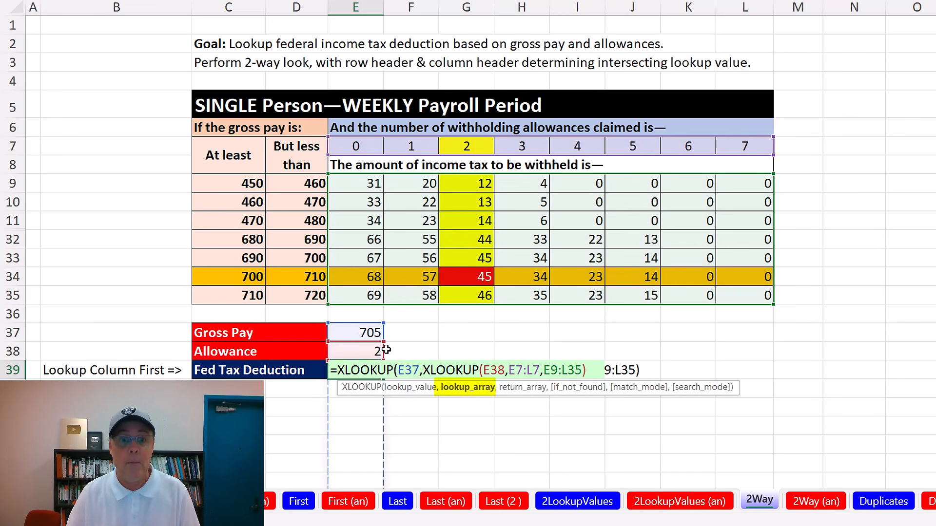
pyautogui.moveTo(229, 184); pyautogui.dragTo(227, 296)
pyautogui.write(',')
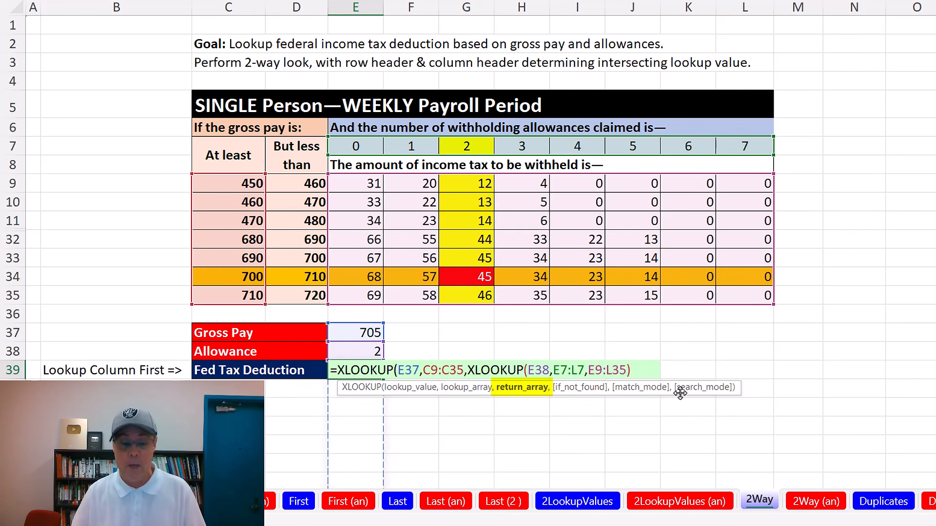
# Skip the outer XLOOKUP's if-not-found argument, set its match mode to -1, and enter the two-way formula in E39
pyautogui.write(',,')
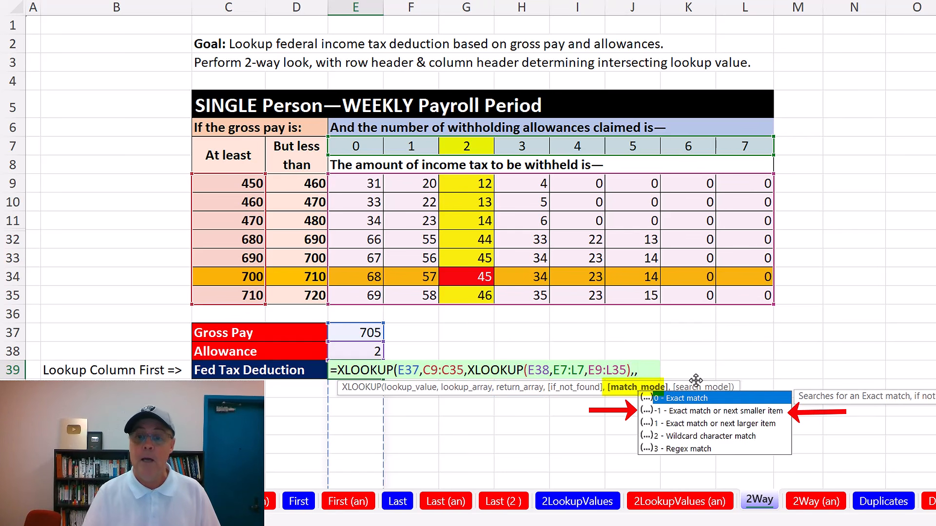
pyautogui.write('-1')
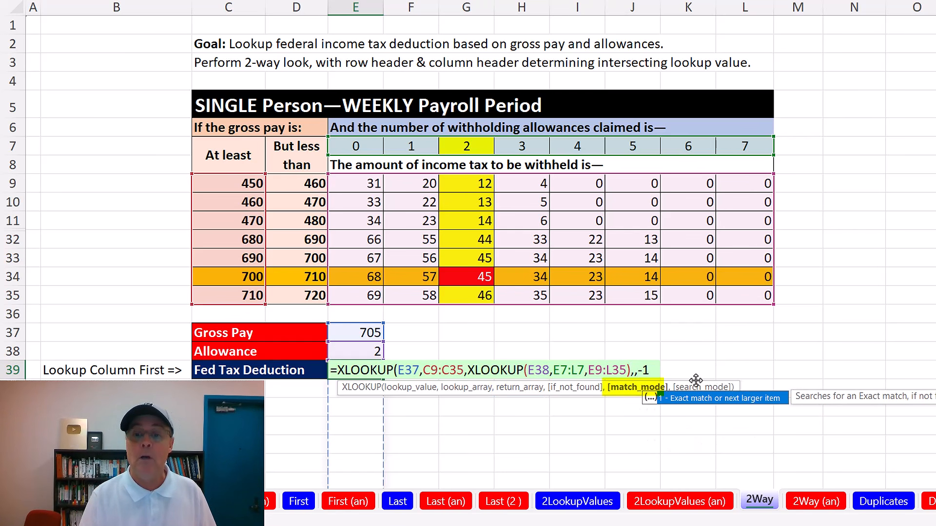
pyautogui.write(')')
pyautogui.hotkey('ctrl', 'Return')
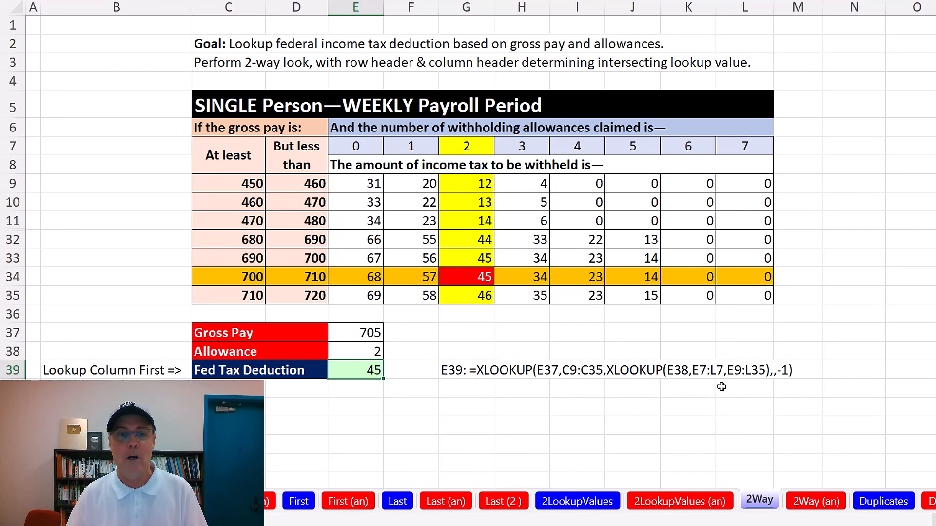
# Test the two-way lookup by setting the allowance in E38 to 6 and to 0
pyautogui.click(360, 352)
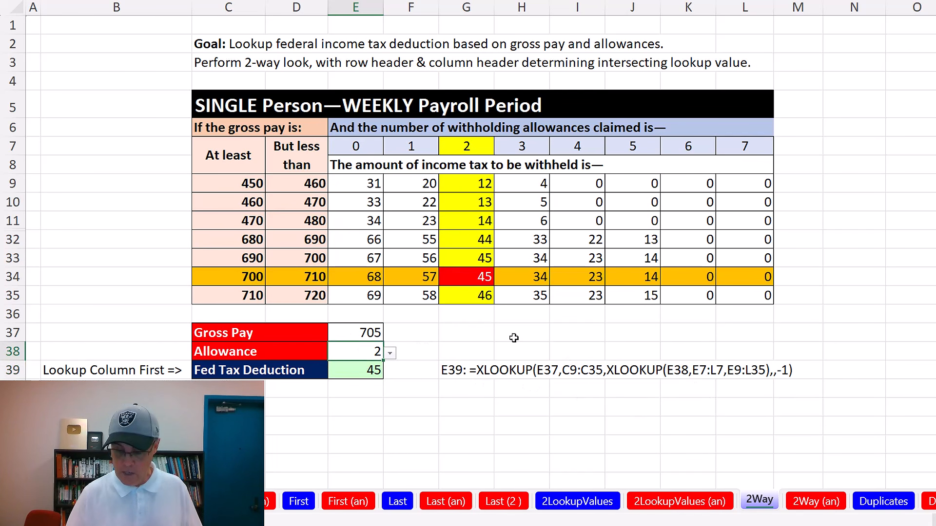
pyautogui.write('6')
pyautogui.press('Return')
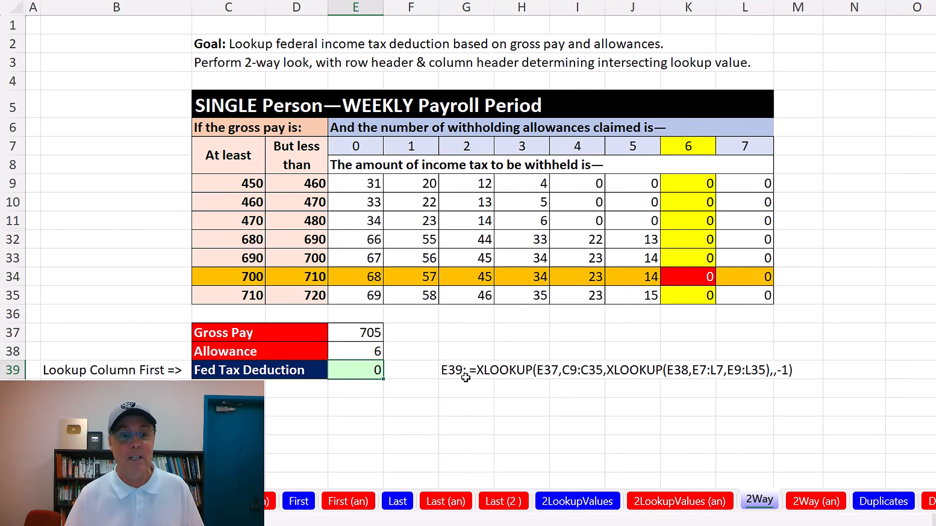
pyautogui.click(370, 356)
pyautogui.write('0')
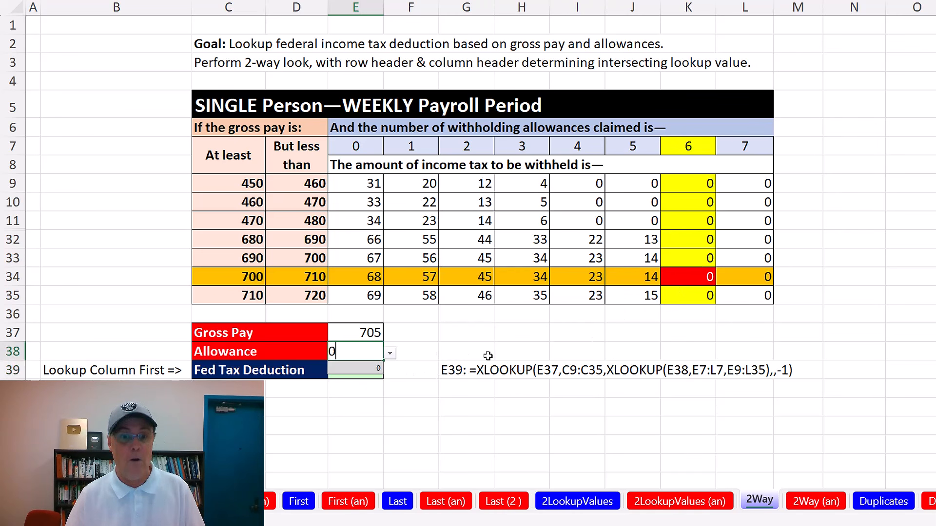
pyautogui.press('Return')
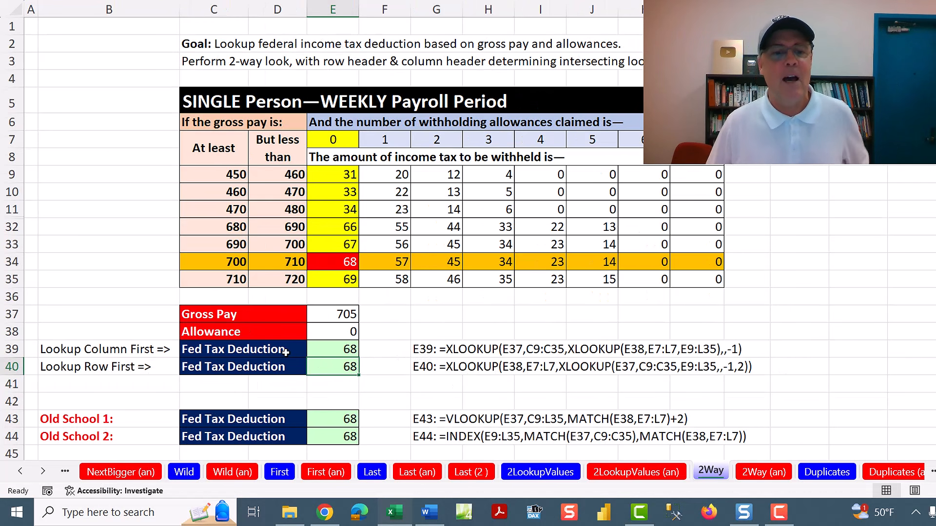
# Review the row-first XLOOKUP in E40 and the old-school VLOOKUP and INDEX/MATCH formulas in E43 and E44 without changing them
pyautogui.doubleClick(321, 367)
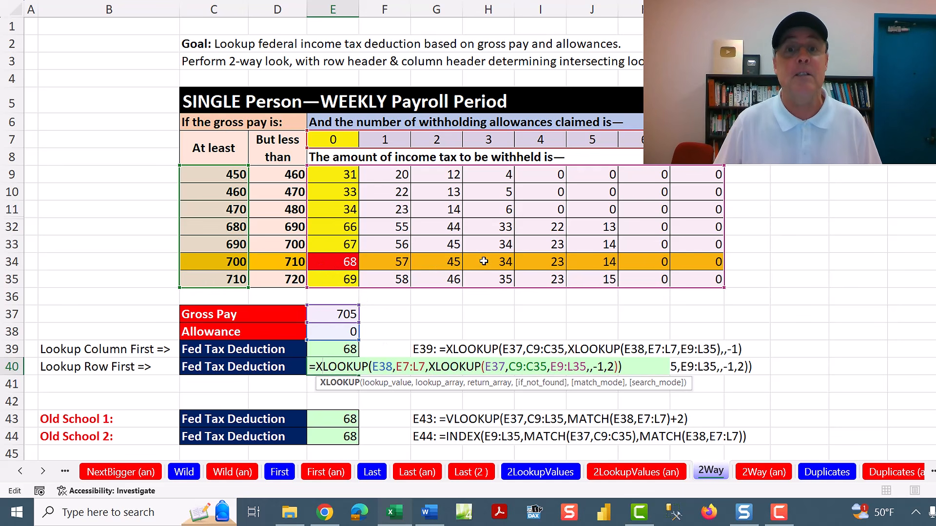
pyautogui.press('Escape')
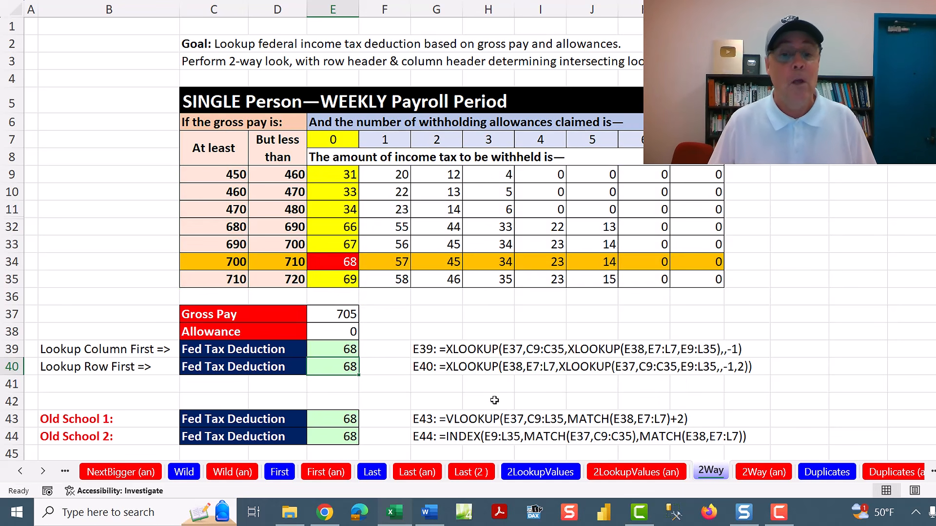
pyautogui.doubleClick(347, 420)
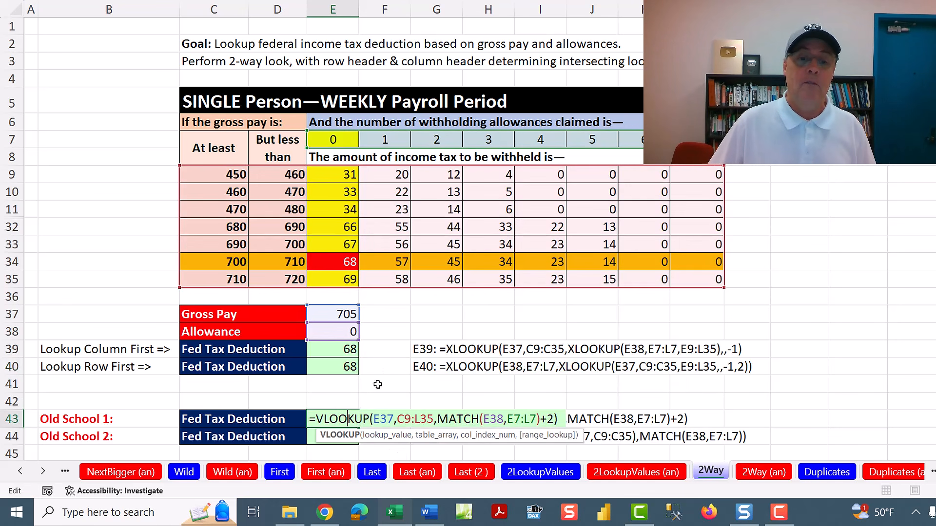
pyautogui.press('Return')
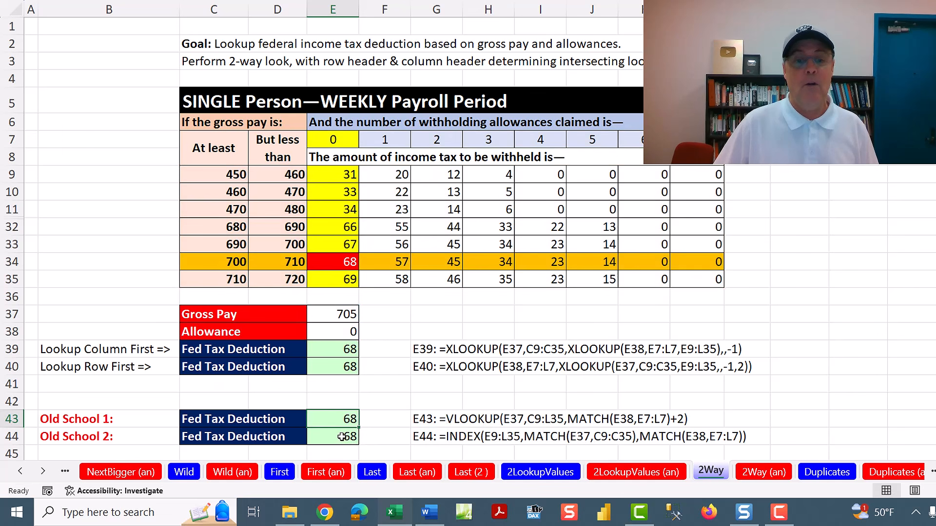
pyautogui.doubleClick(344, 436)
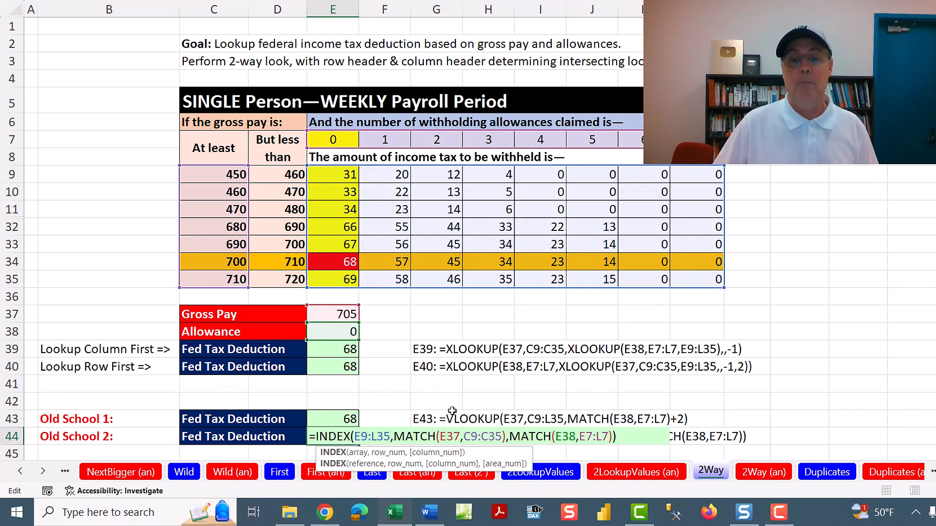
pyautogui.press('Escape')
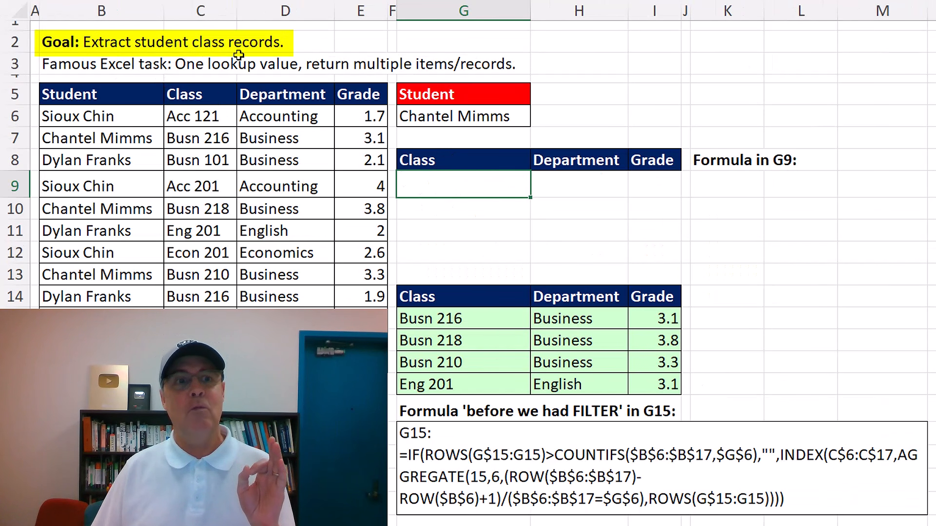
# Check the student lookup cell G6 and review the pre-FILTER INDEX and AGGREGATE formula in G15 without changing it
pyautogui.click(458, 117)
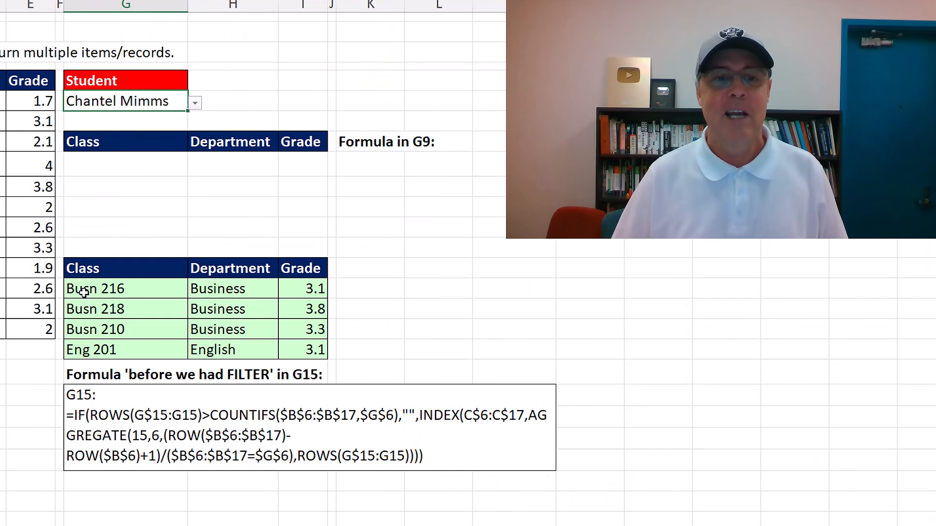
pyautogui.doubleClick(421, 320)
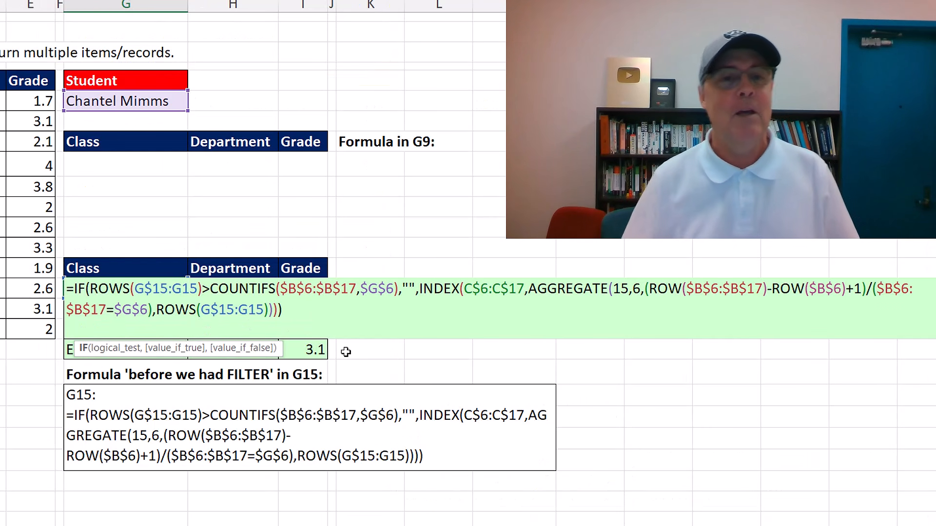
pyautogui.press('Escape')
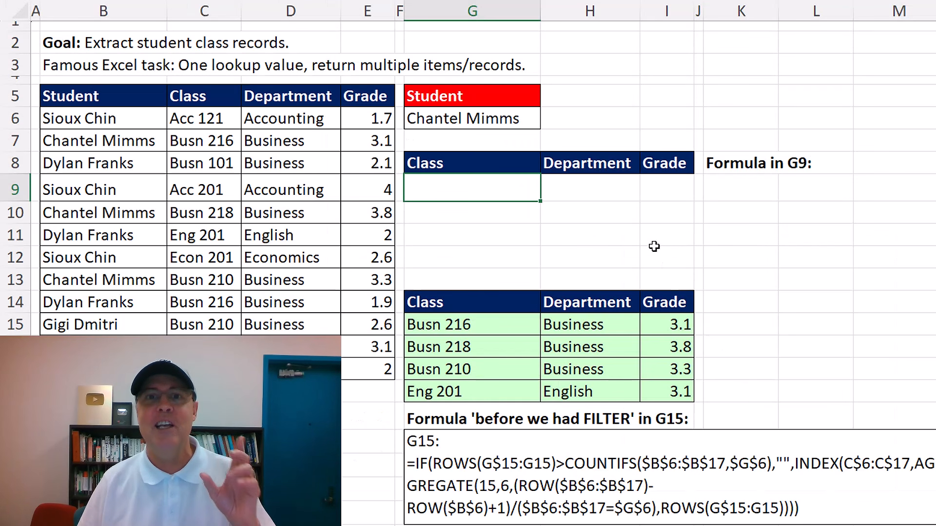
# Start a FILTER formula in G9 with the class, department and grade columns C6:E17 as the array
pyautogui.write('=fil')
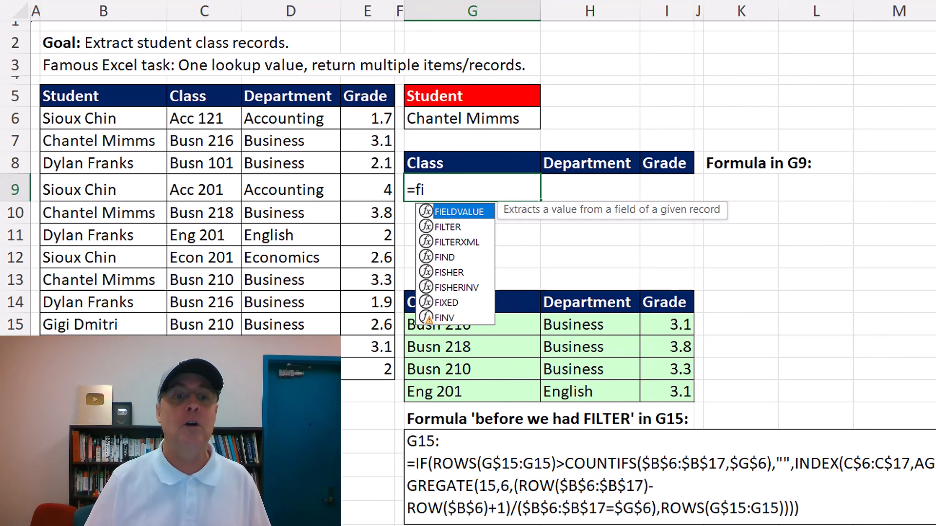
pyautogui.press('Tab')
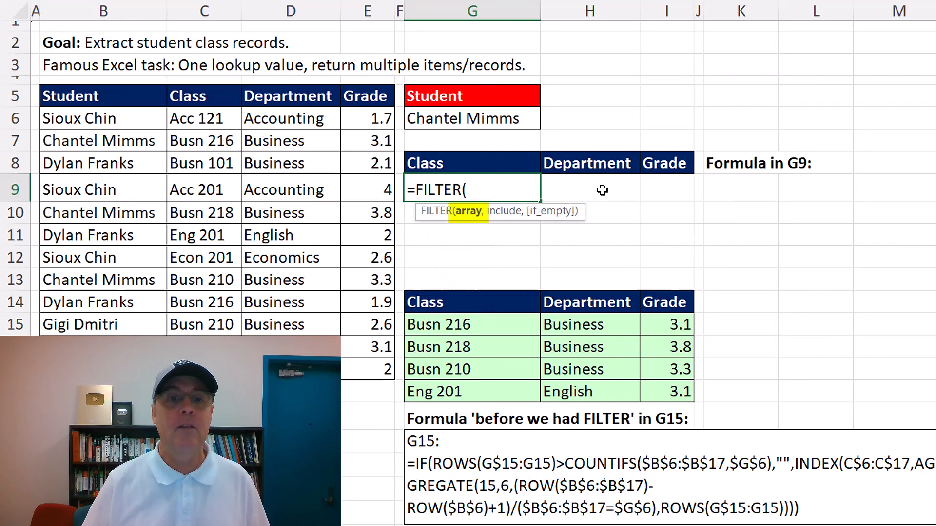
pyautogui.moveTo(185, 120); pyautogui.dragTo(359, 368)
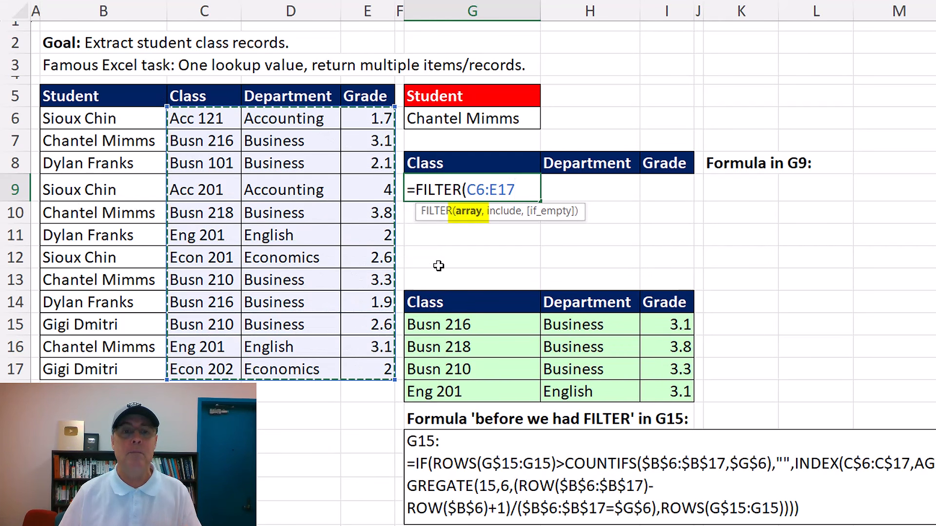
pyautogui.write(',')
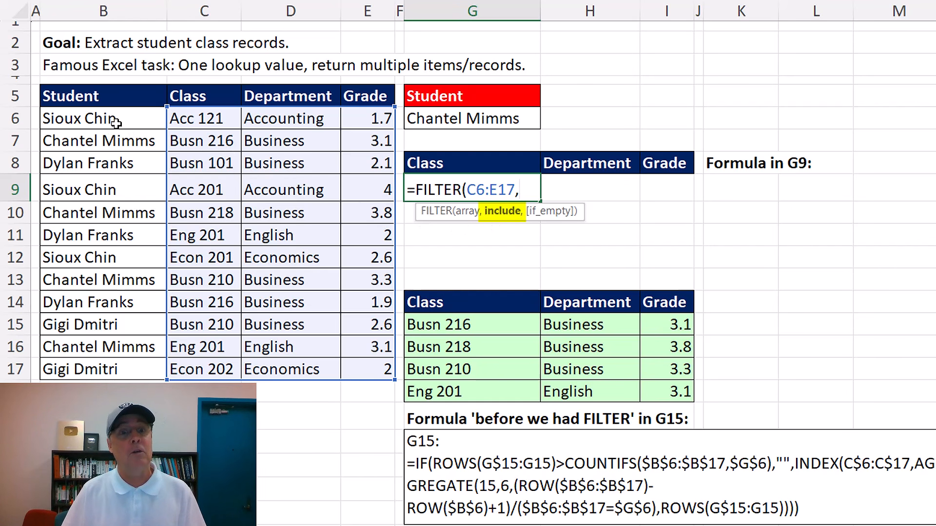
# Set the FILTER include condition to B6:B17=G6 and enter the formula in G9, keeping G9 selected
pyautogui.moveTo(112, 121); pyautogui.dragTo(112, 365)
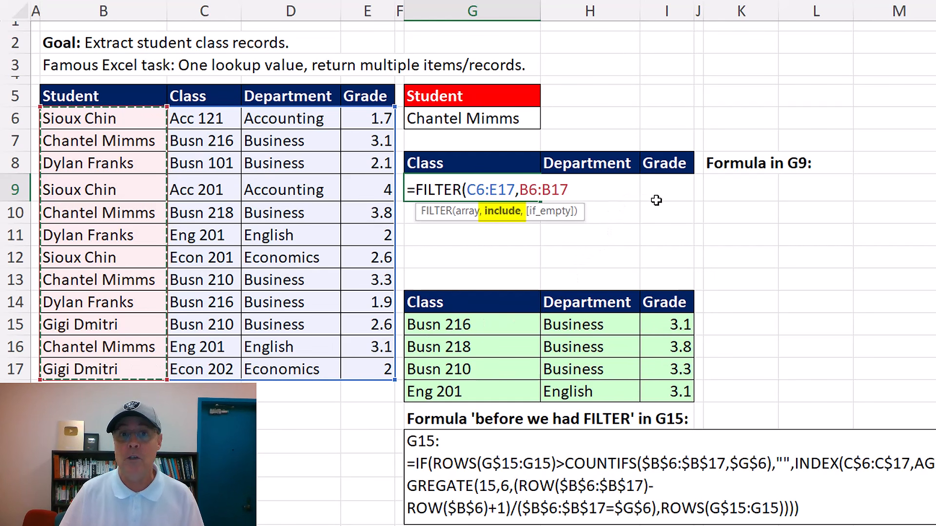
pyautogui.write('=')
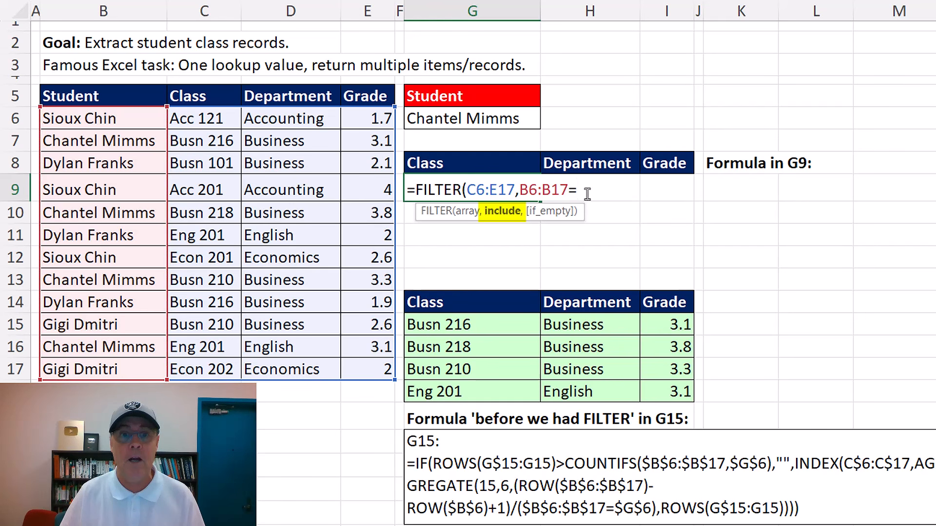
pyautogui.click(477, 120)
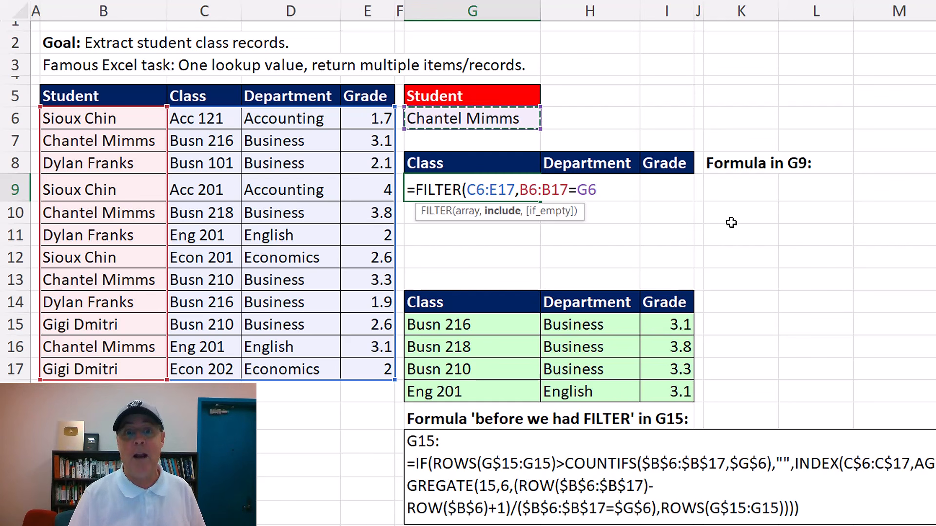
pyautogui.write(')')
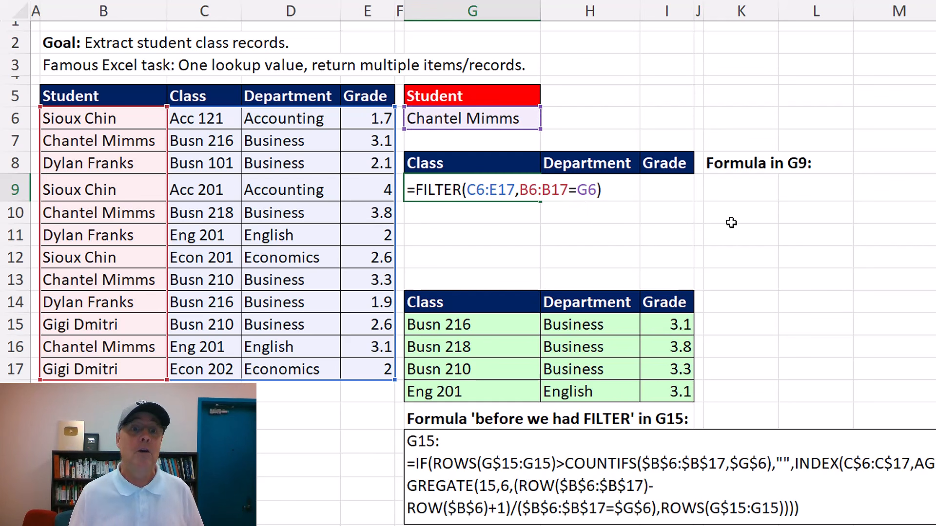
pyautogui.doubleClick(503, 191)
pyautogui.press('End')
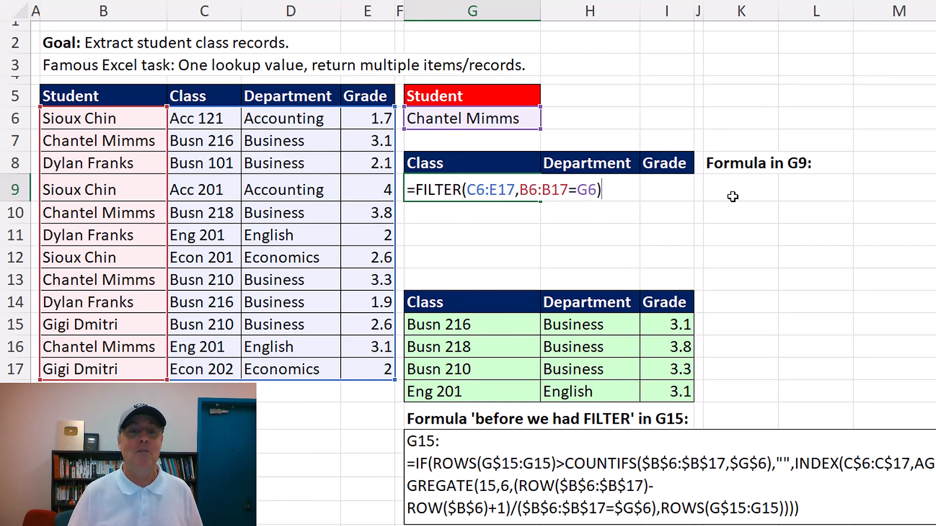
pyautogui.hotkey('ctrl', 'Return')
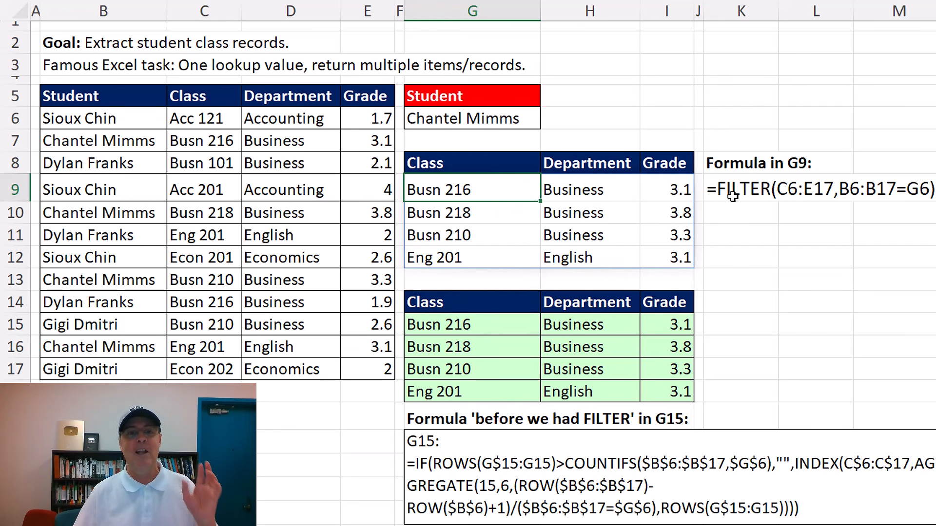
# Compare the pre-FILTER formula in G15 with the FILTER formula in G9 without changing either, and open the XMATCH sheet
pyautogui.click(517, 322)
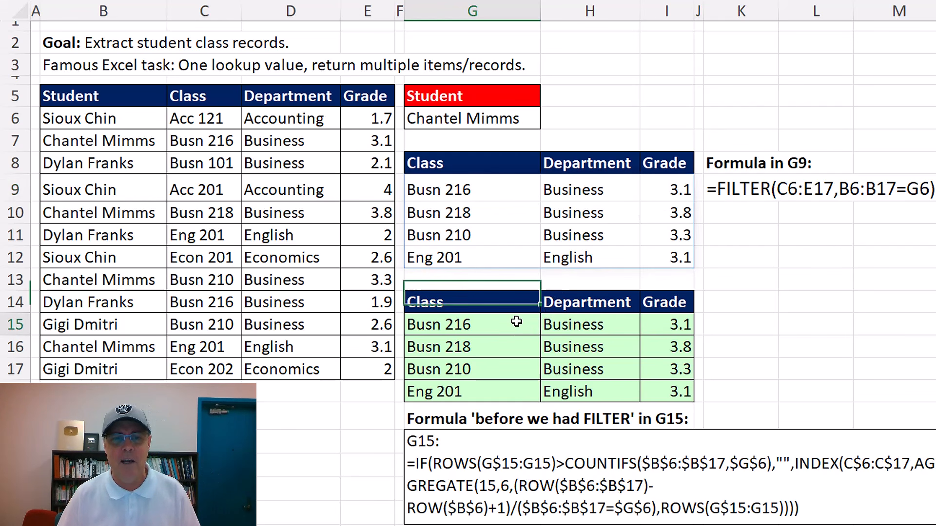
pyautogui.doubleClick(517, 322)
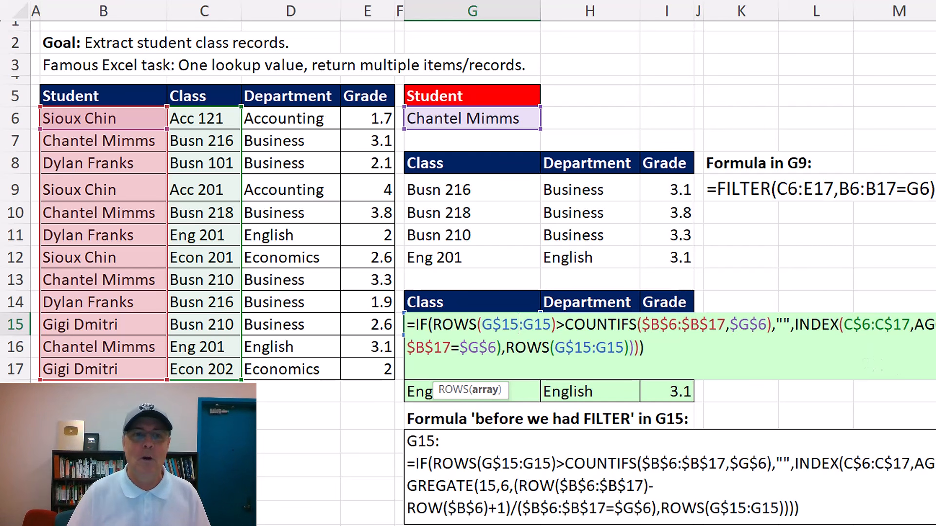
pyautogui.press('Escape')
pyautogui.doubleClick(502, 184)
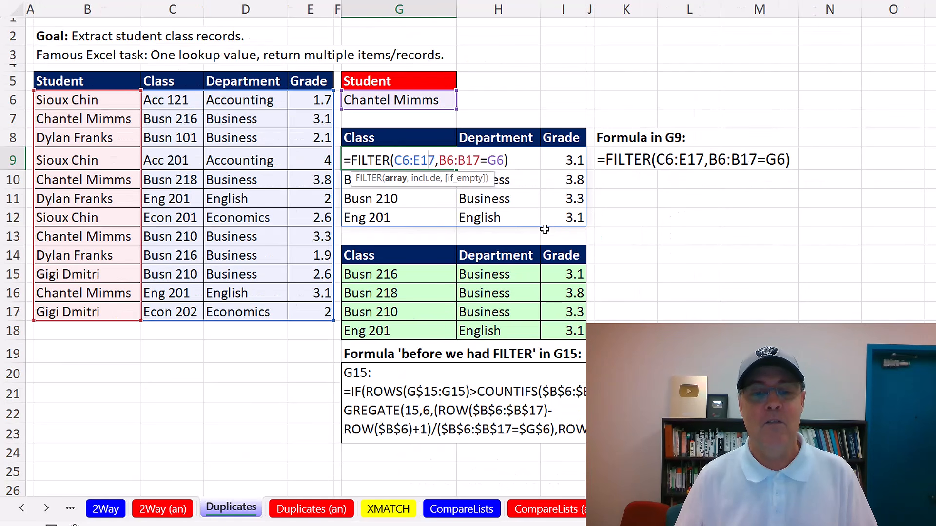
pyautogui.press('Return')
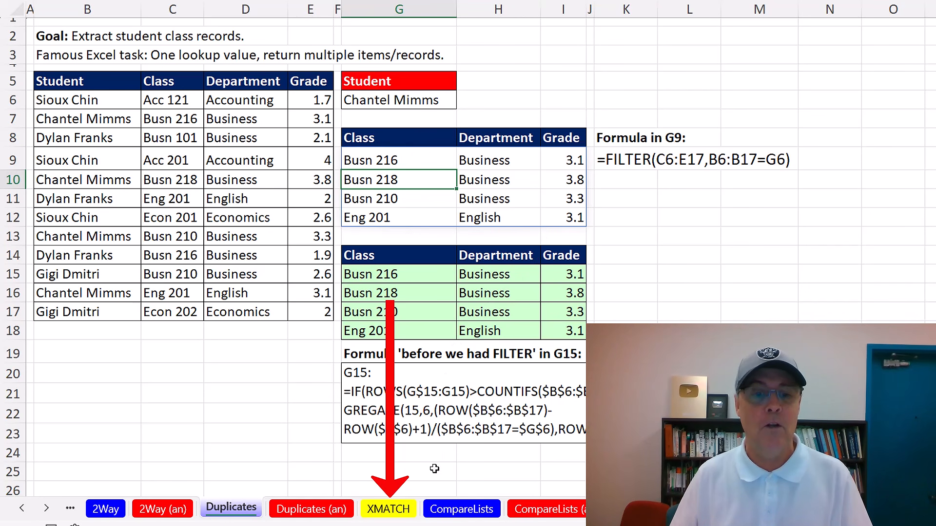
pyautogui.click(390, 509)
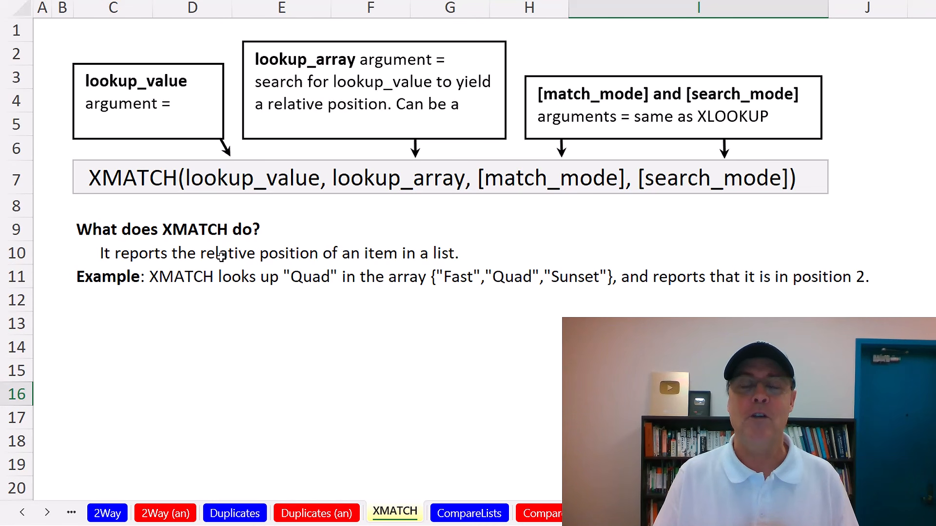
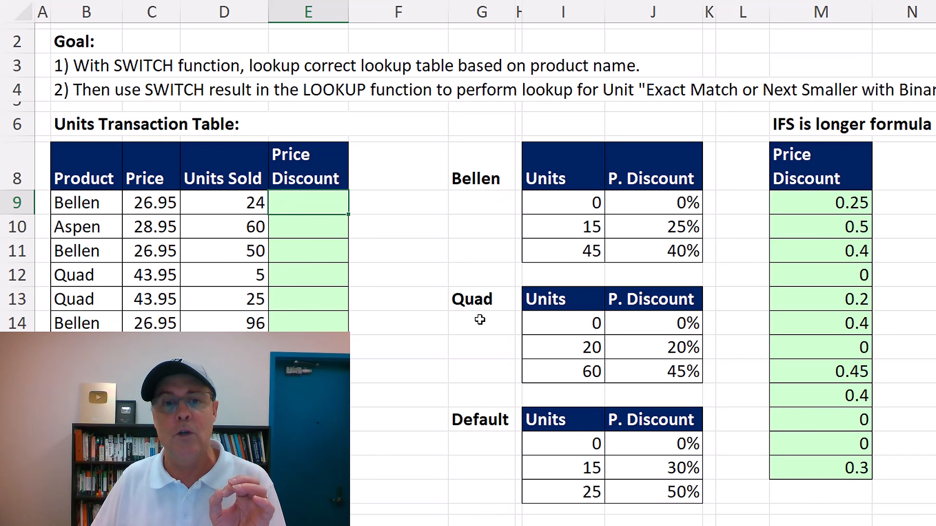
# Start a SWITCH formula in E9 on product B9, returning the Bellen table $I$9:$J$11 when it matches $G$8
pyautogui.write('=sw')
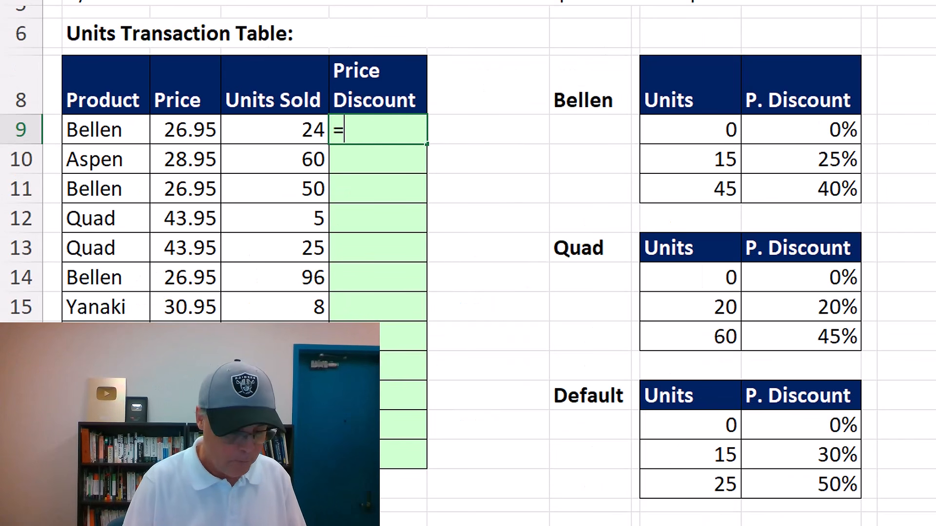
pyautogui.press('Tab')
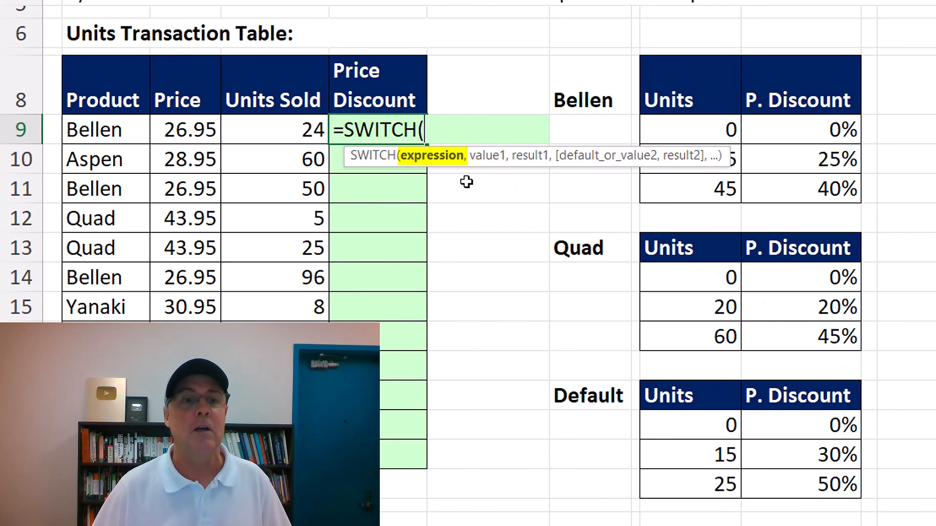
pyautogui.click(108, 135)
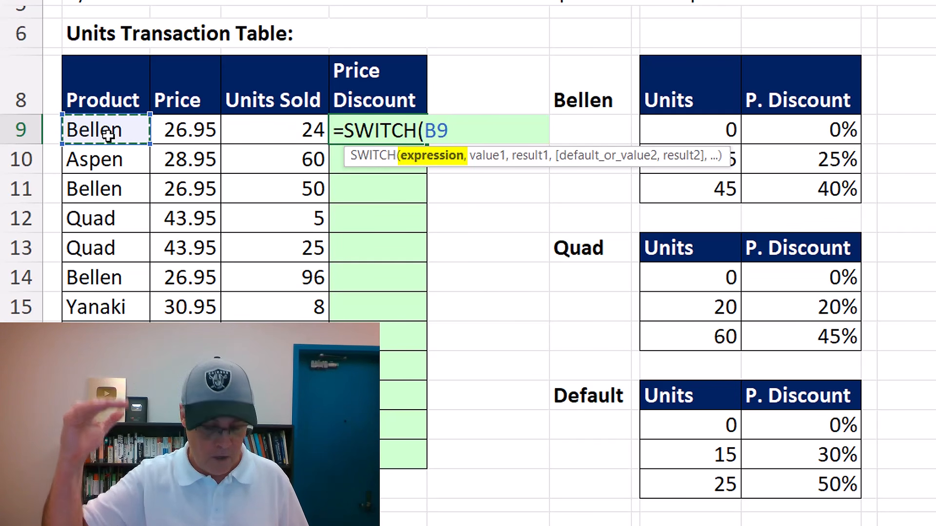
pyautogui.write(',')
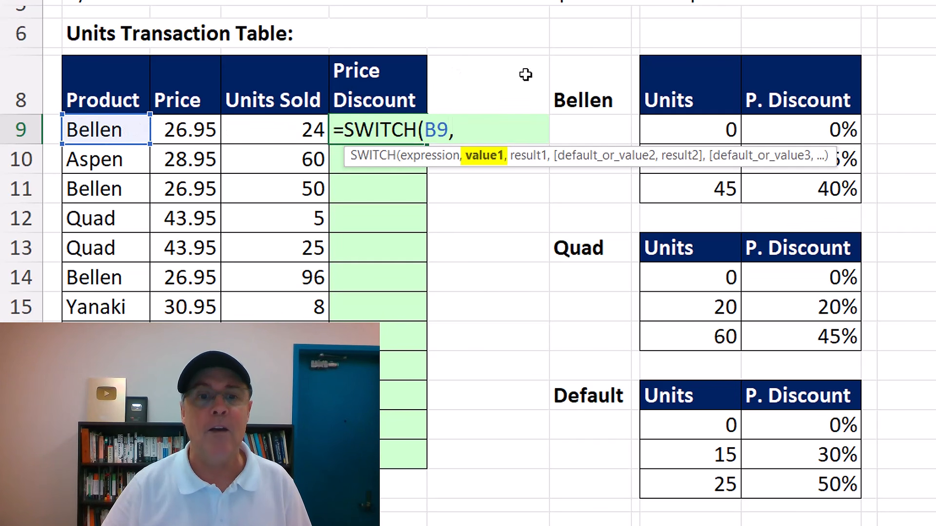
pyautogui.click(573, 90)
pyautogui.press('F4')
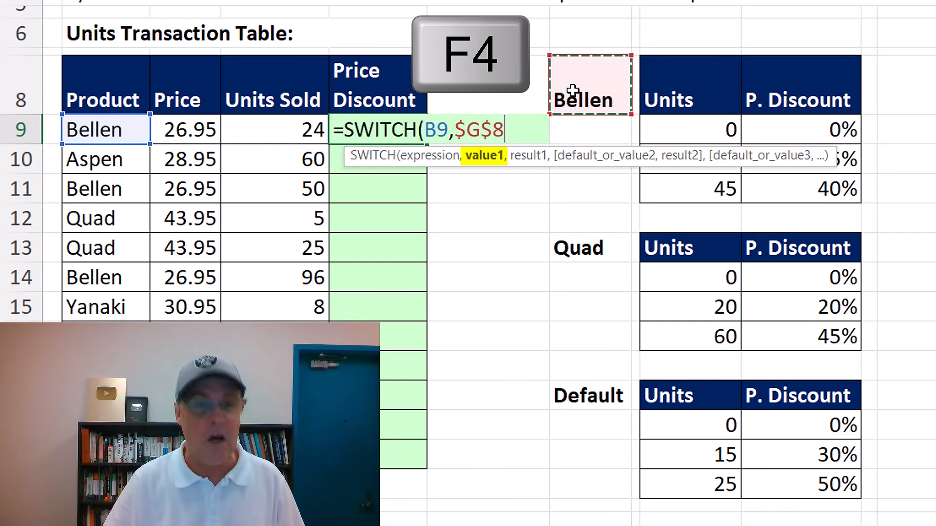
pyautogui.write(',')
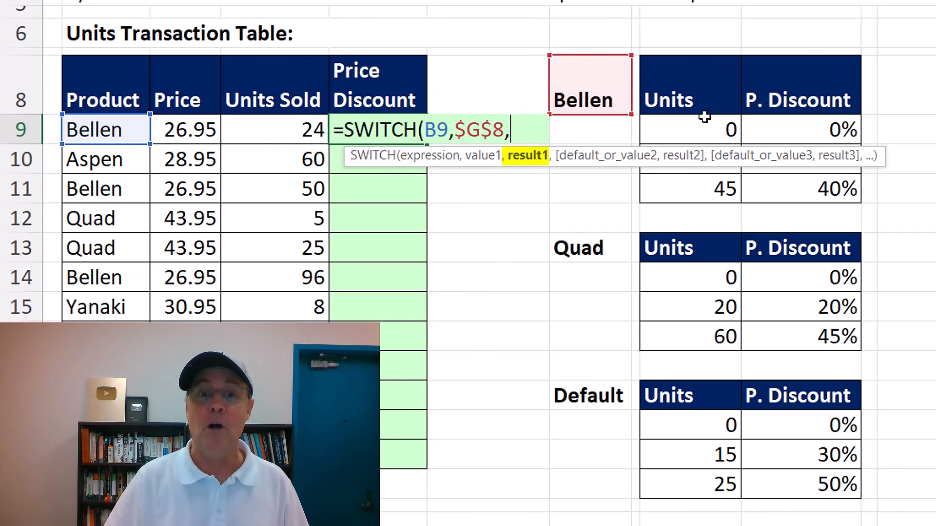
pyautogui.moveTo(694, 125); pyautogui.dragTo(806, 188)
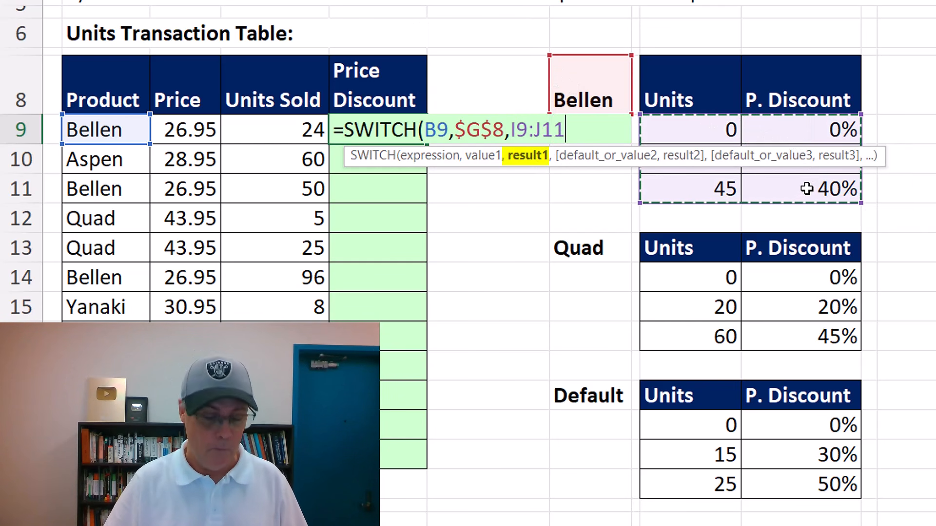
pyautogui.press('F4')
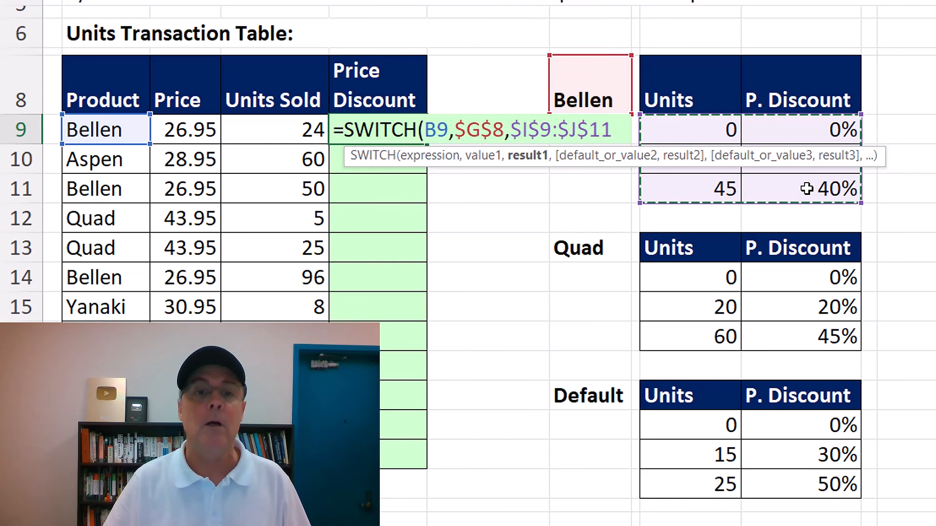
pyautogui.write(',')
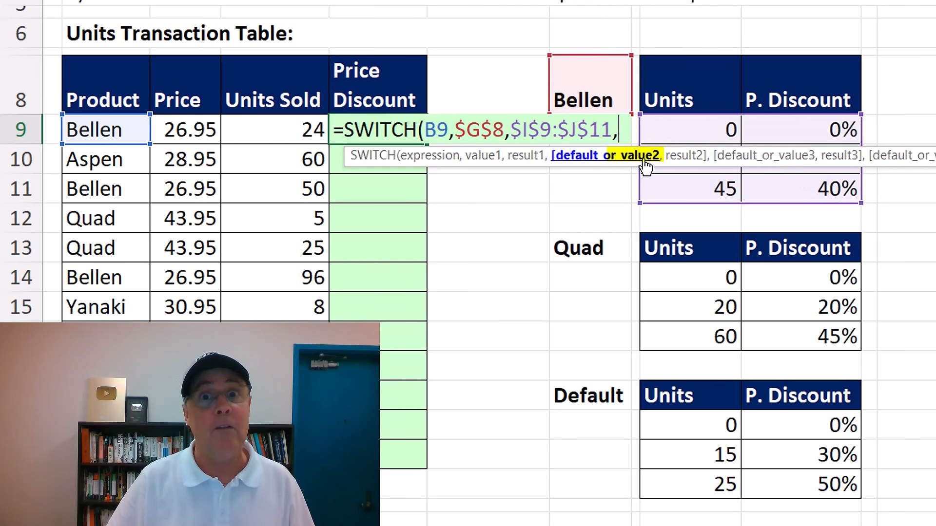
# Add the second SWITCH pair to E9, matching Quad in $G$13 and returning its table $I$14:$J$16
pyautogui.click(582, 251)
pyautogui.press('F4')
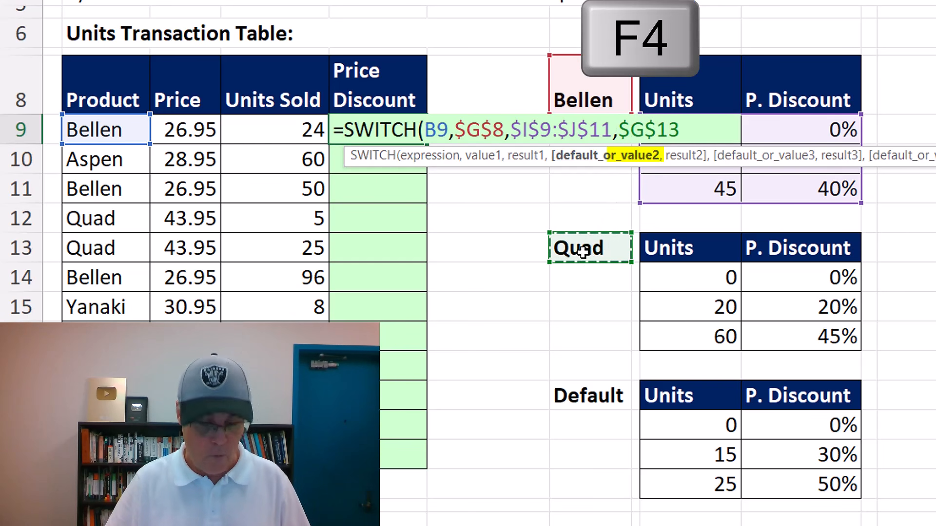
pyautogui.write(',')
pyautogui.click(721, 274)
pyautogui.moveTo(721, 275); pyautogui.dragTo(799, 337)
pyautogui.press('F4')
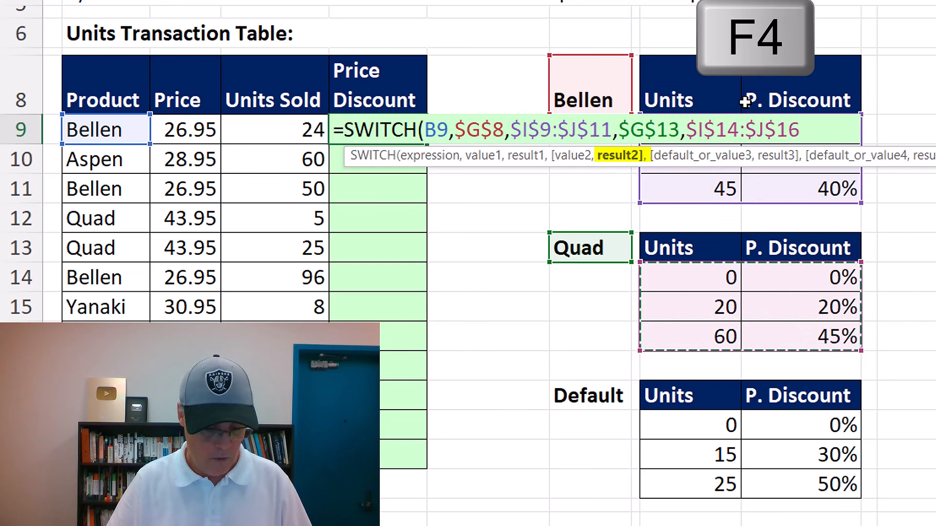
pyautogui.write(',')
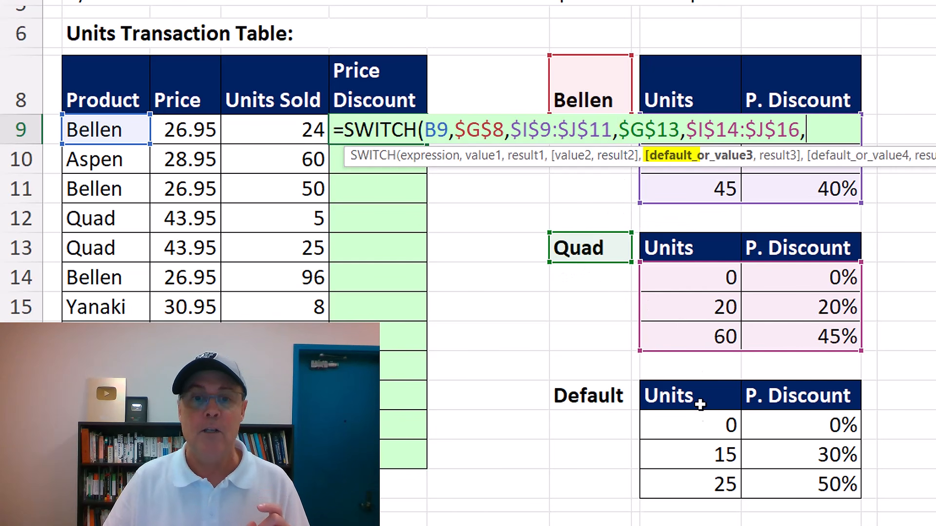
# Use the Default table $I$19:$J$21 as the SWITCH default and enter the formula in E9, keeping E9 selected
pyautogui.moveTo(677, 426); pyautogui.dragTo(798, 477)
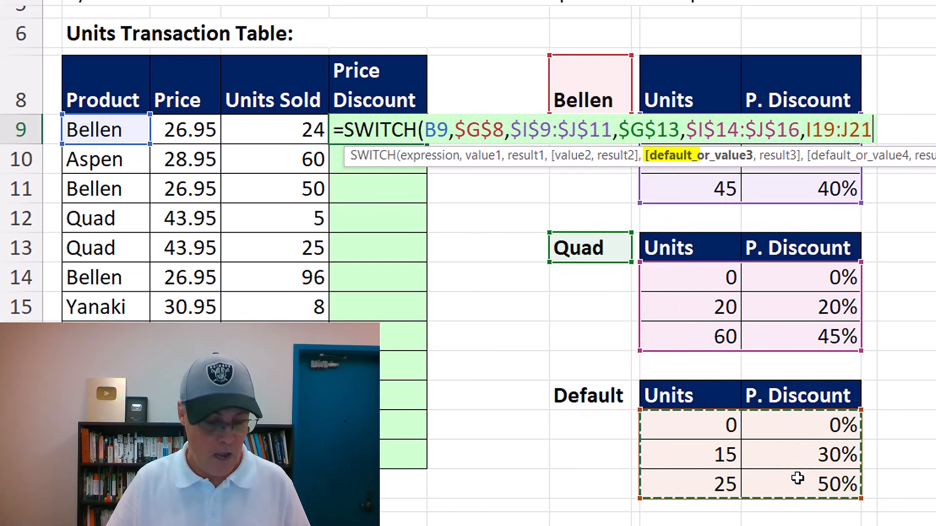
pyautogui.press('F4')
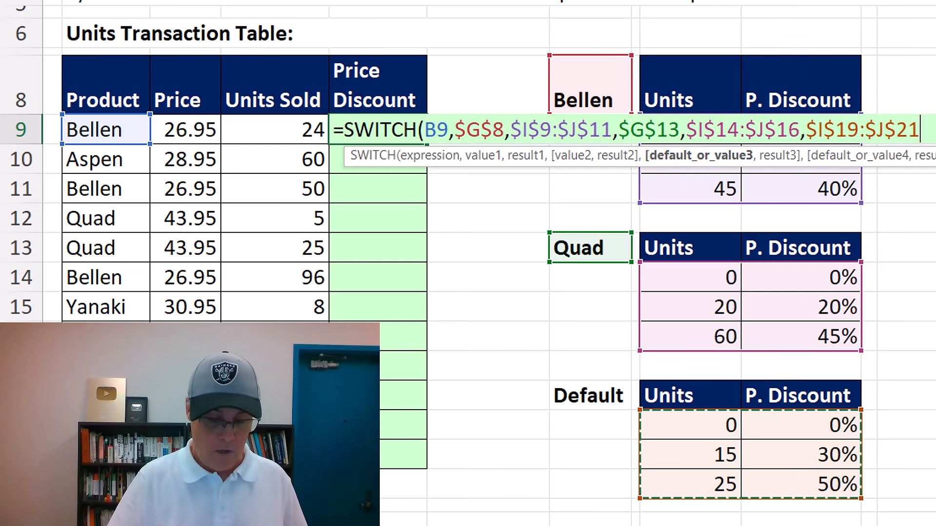
pyautogui.write(')')
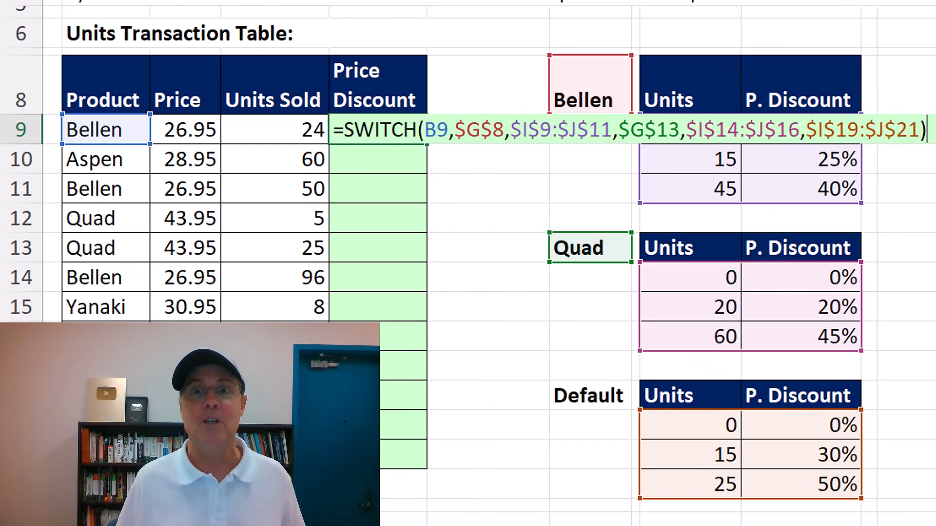
pyautogui.hotkey('ctrl', 'Return')
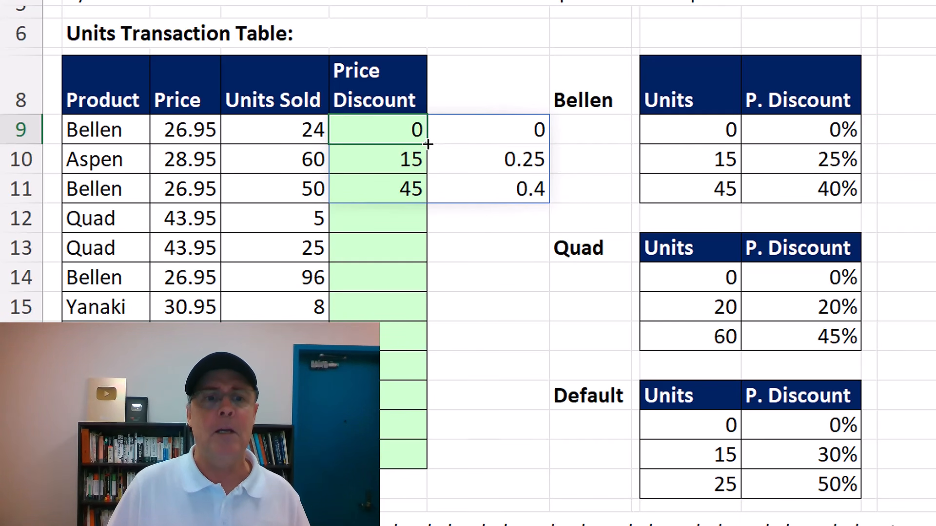
# Copy the SWITCH formula down one row at a time to E10 and E11 to test the returned tables
pyautogui.moveTo(428, 144); pyautogui.dragTo(428, 169)
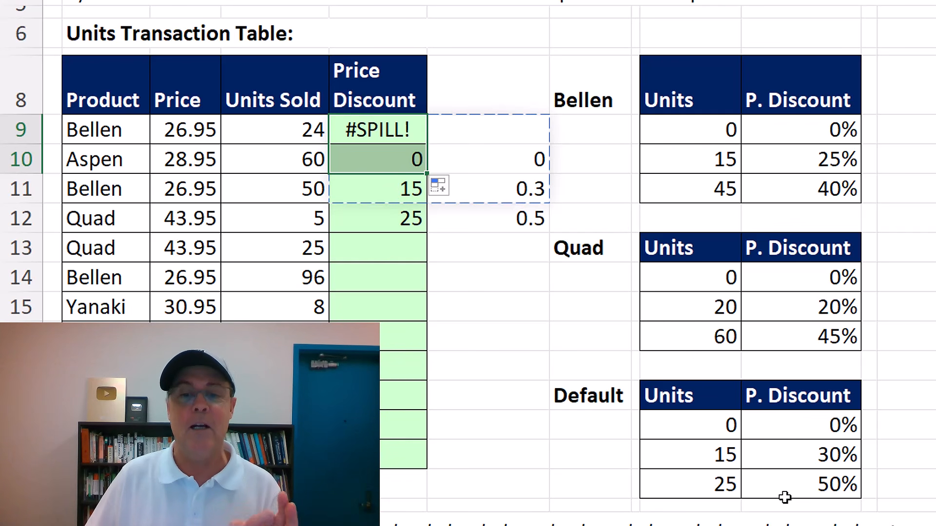
pyautogui.click(393, 155)
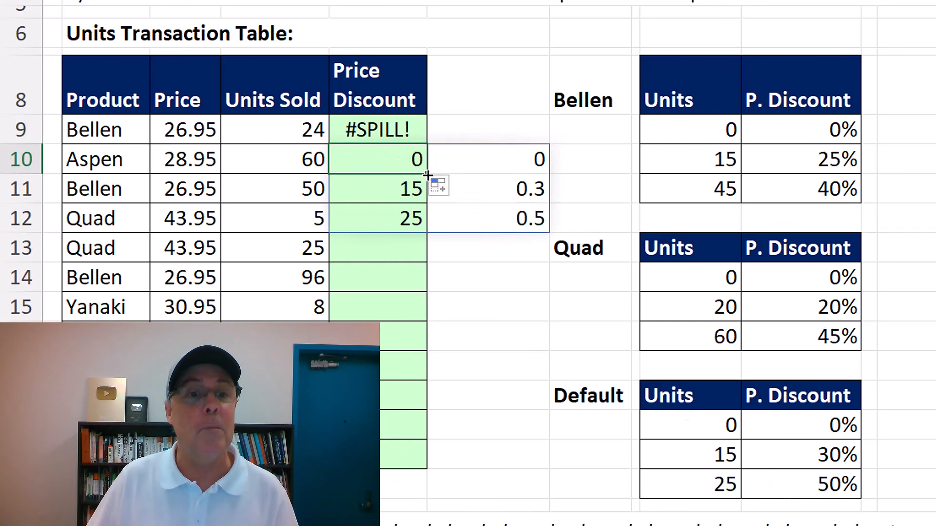
pyautogui.moveTo(427, 175); pyautogui.dragTo(383, 198)
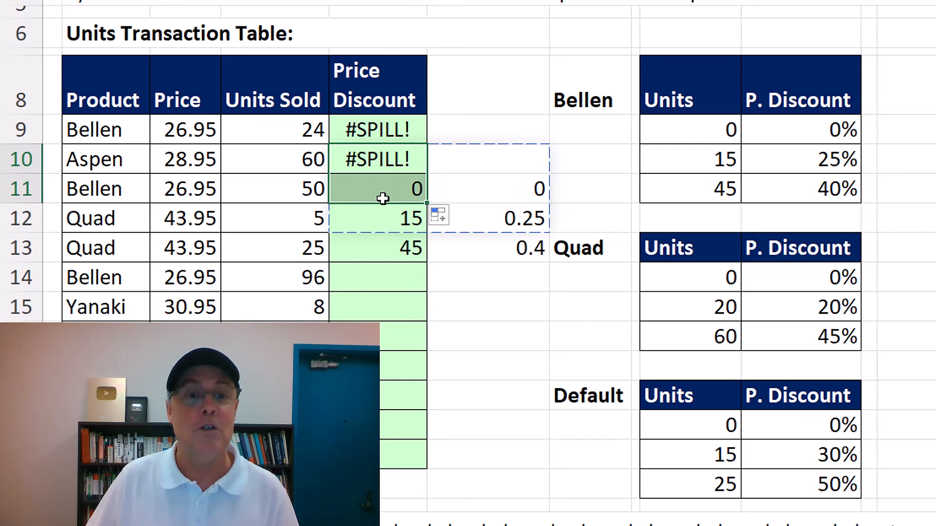
# Undo the test copies below E9 and wrap its SWITCH formula in LOOKUP, using D9 as the lookup value
pyautogui.hotkey('ctrl', 'z')
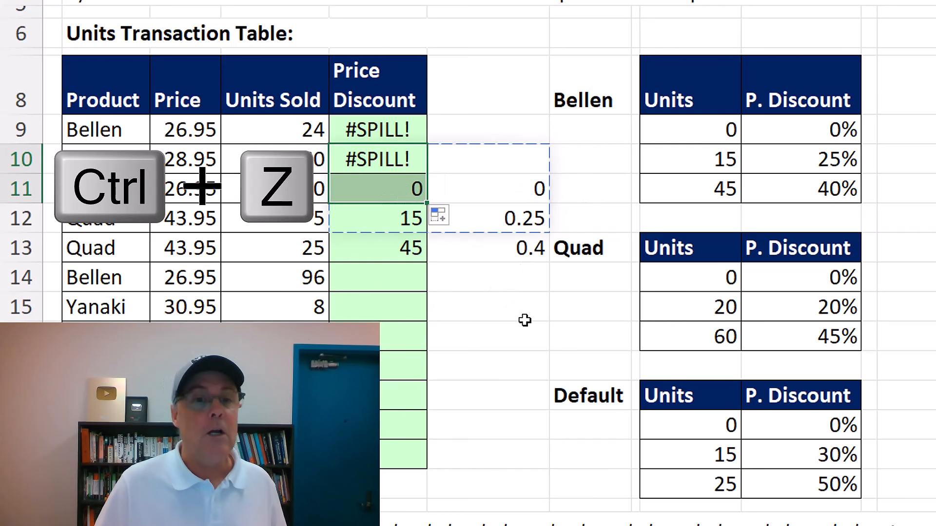
pyautogui.hotkey('ctrl', 'z')
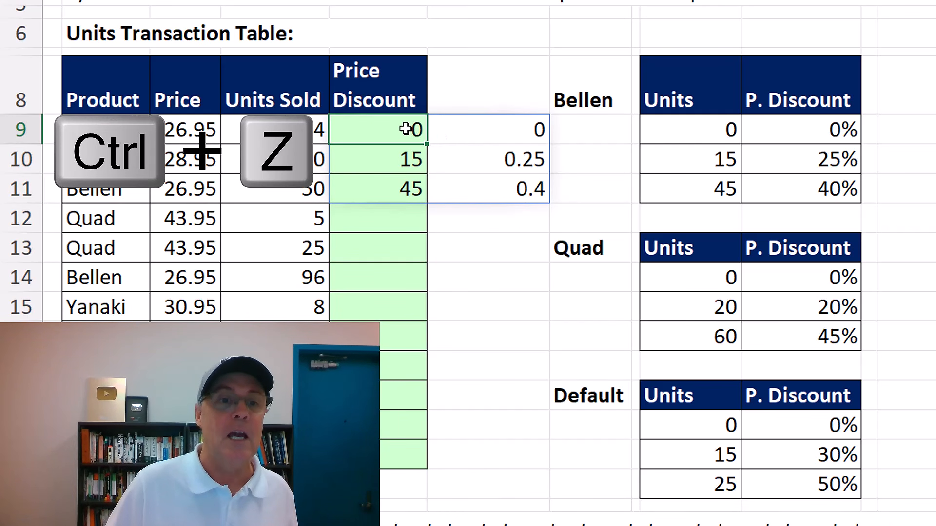
pyautogui.doubleClick(406, 129)
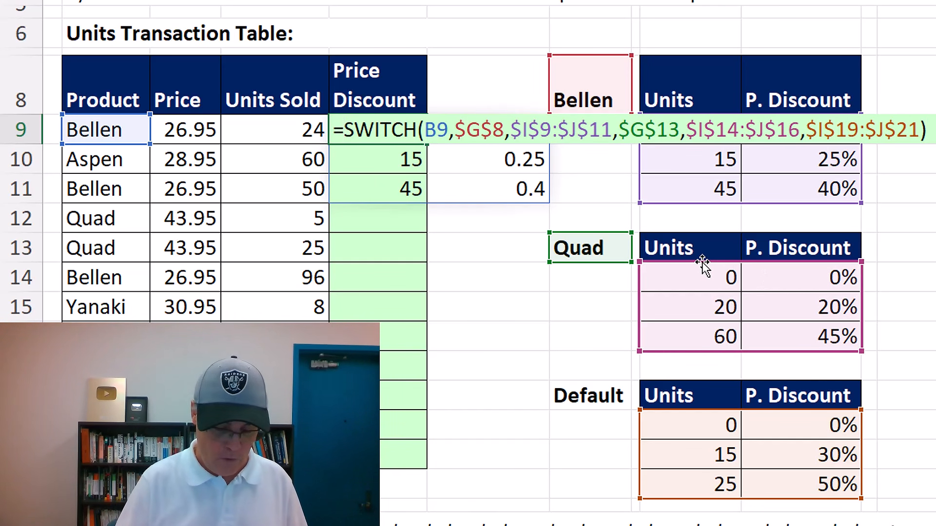
pyautogui.write('lookup(')
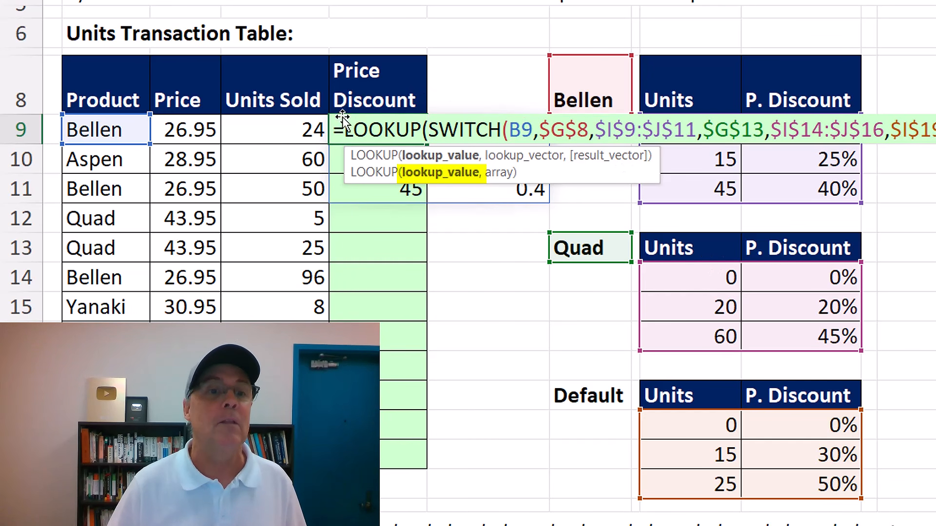
pyautogui.click(284, 135)
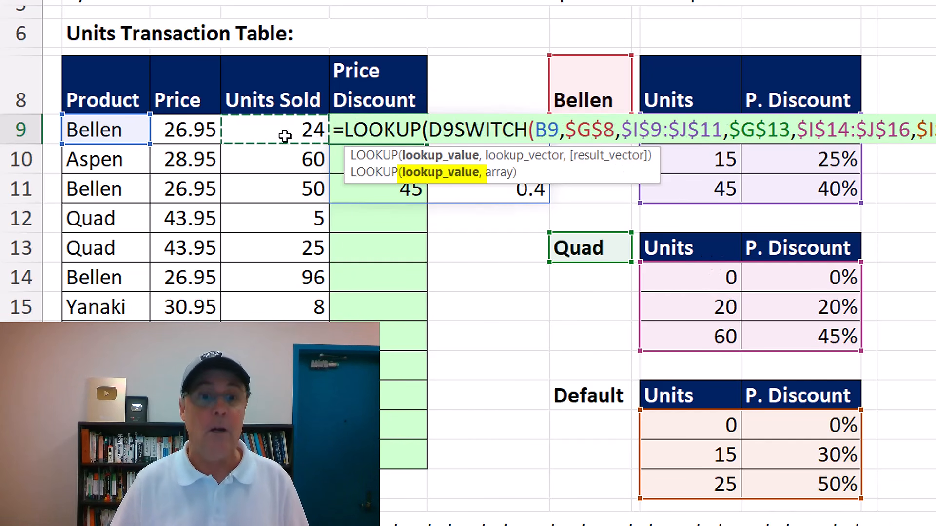
pyautogui.write(',')
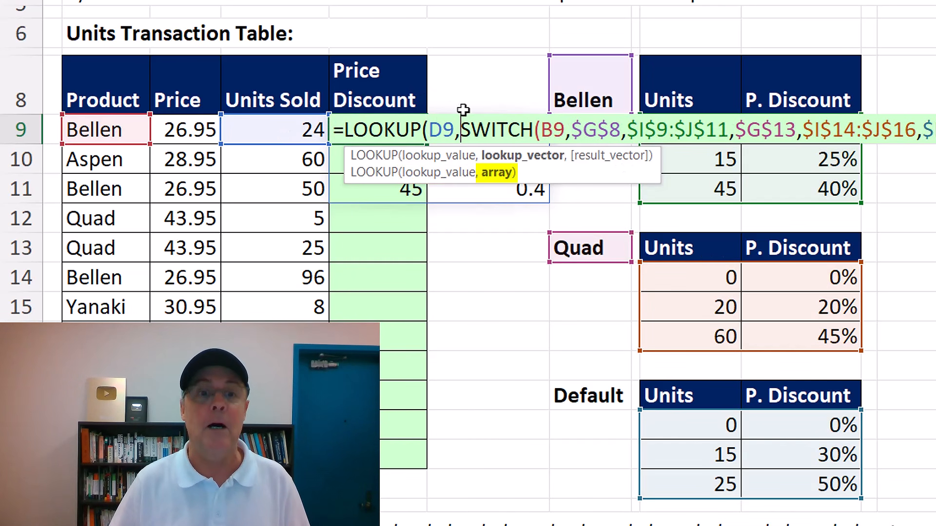
# Check the SWITCH array argument, close the LOOKUP formula, enter it in E9 and copy it down the Price Discount column
pyautogui.click(503, 173)
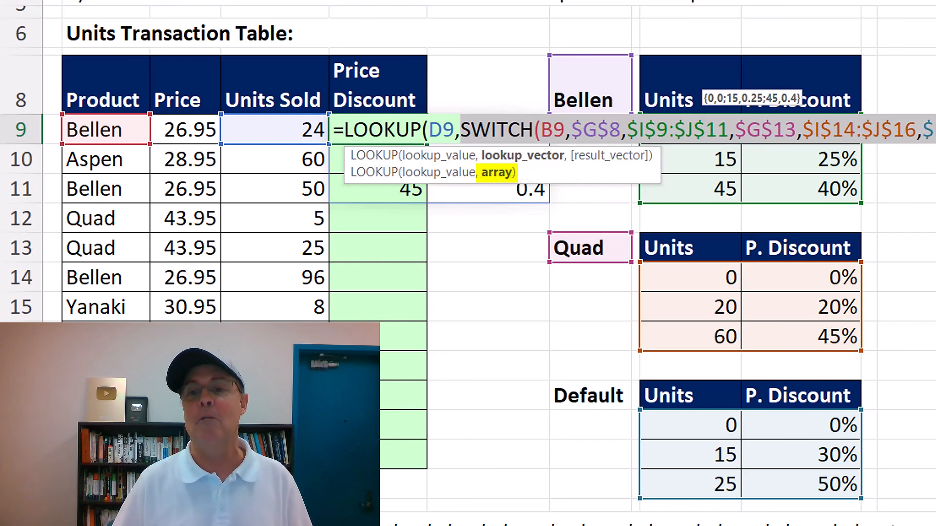
pyautogui.press('End')
pyautogui.write(')')
pyautogui.hotkey('ctrl', 'Return')
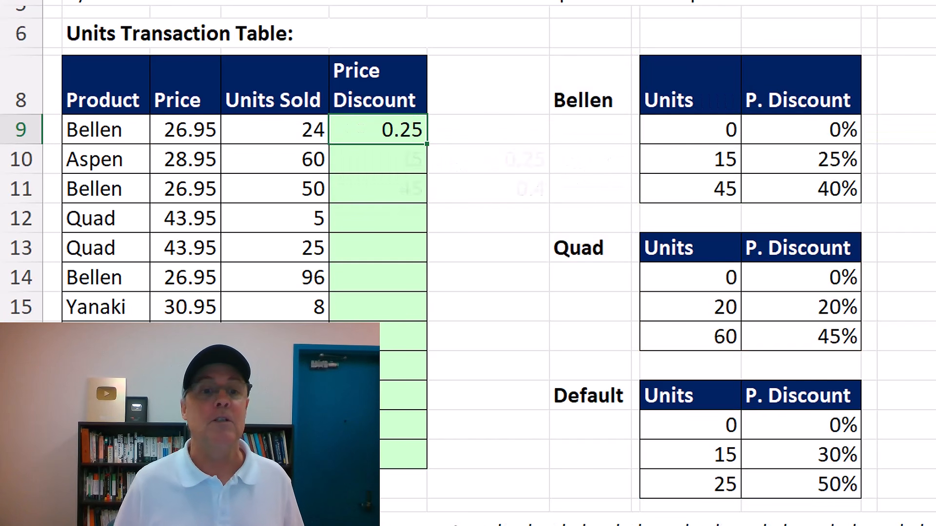
pyautogui.doubleClick(429, 143)
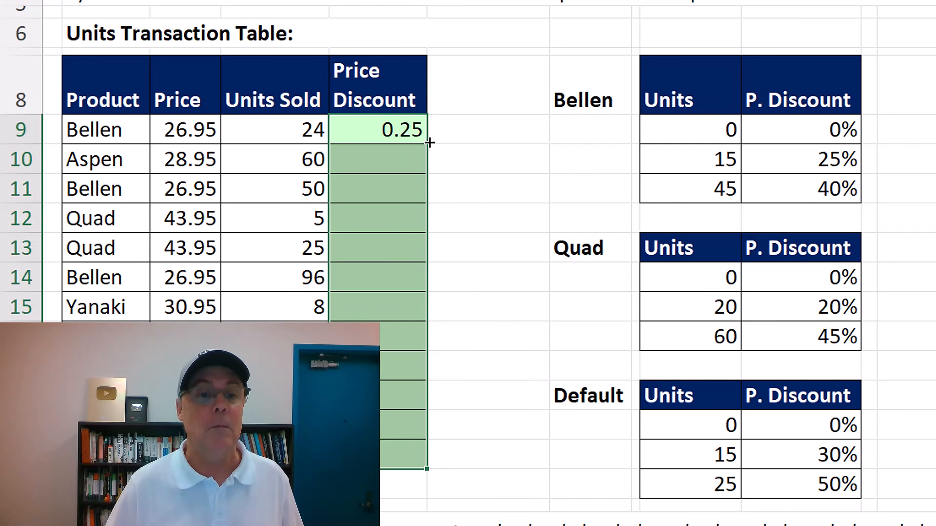
# Examine the formula in E9, highlighting B9 as the single expression SWITCH compares, and leave the cell
pyautogui.press('F2')
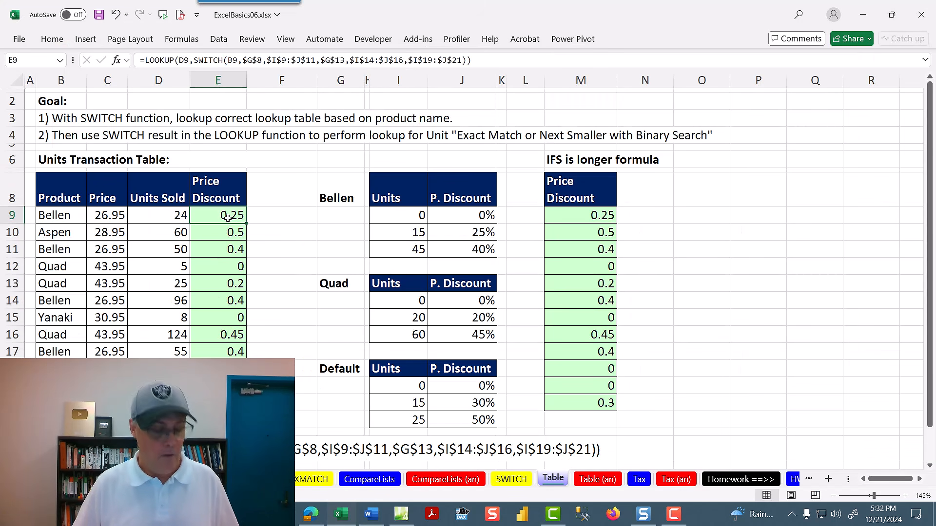
pyautogui.press('F2')
pyautogui.doubleClick(319, 215)
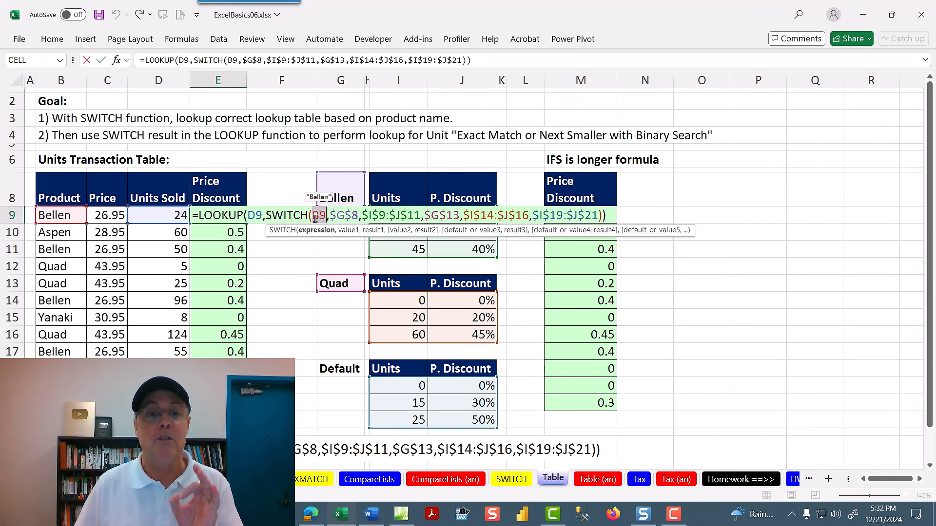
pyautogui.press('Escape')
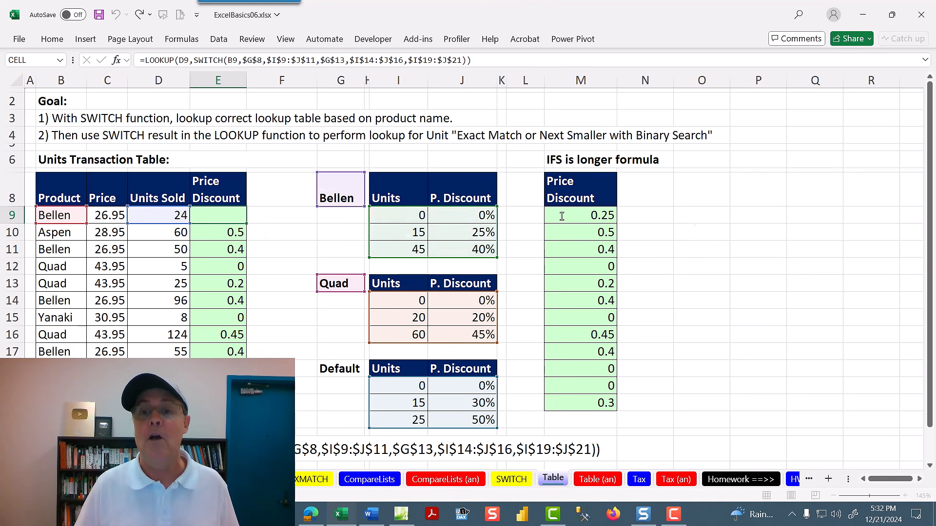
# Examine the longer IFS version in M9, highlighting its logical tests B9=$G$8 and B9=$G$13
pyautogui.doubleClick(562, 215)
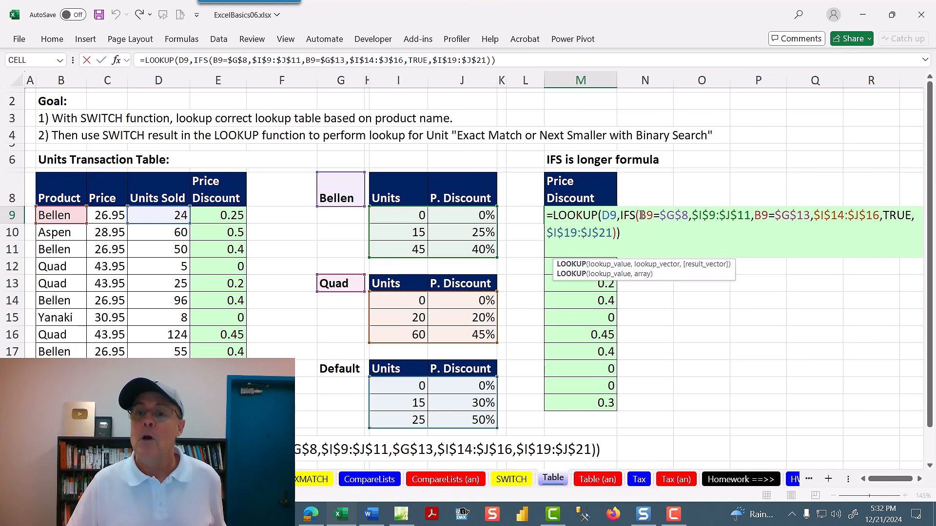
pyautogui.moveTo(657, 215); pyautogui.dragTo(687, 215)
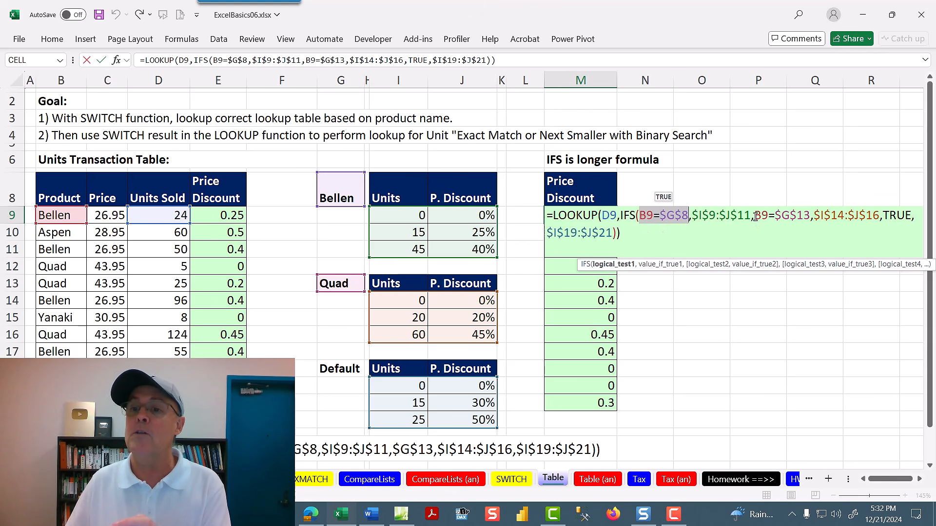
pyautogui.moveTo(755, 215); pyautogui.dragTo(810, 215)
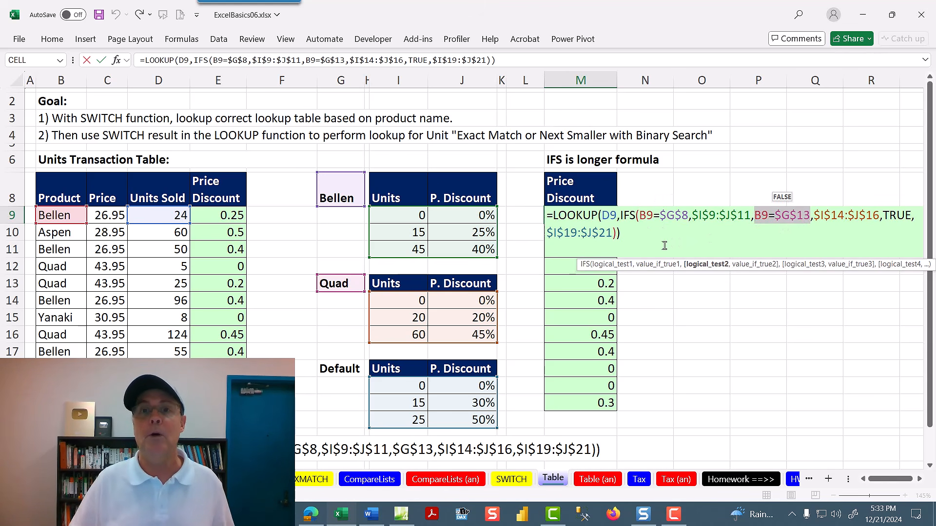
pyautogui.press('Escape')
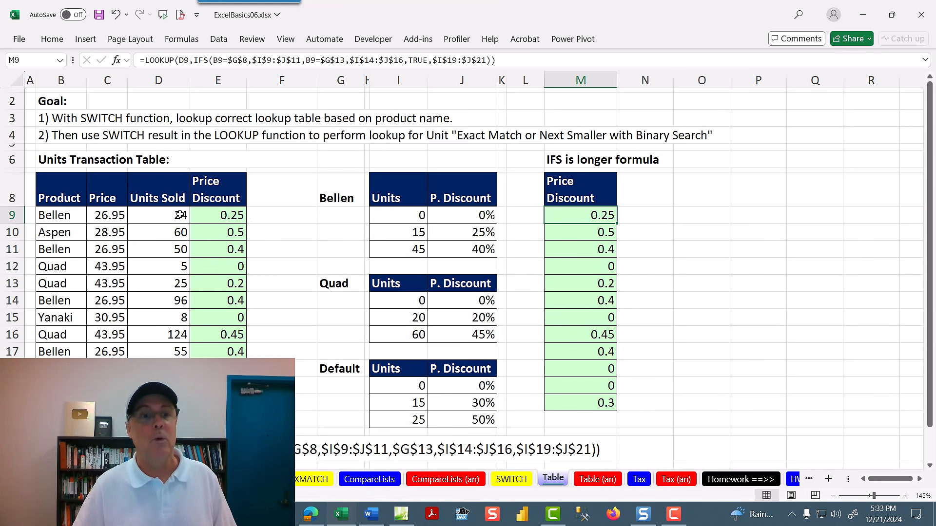
# Return to E9 and review the finished LOOKUP and SWITCH formula once more
pyautogui.click(201, 217)
pyautogui.press('F2')
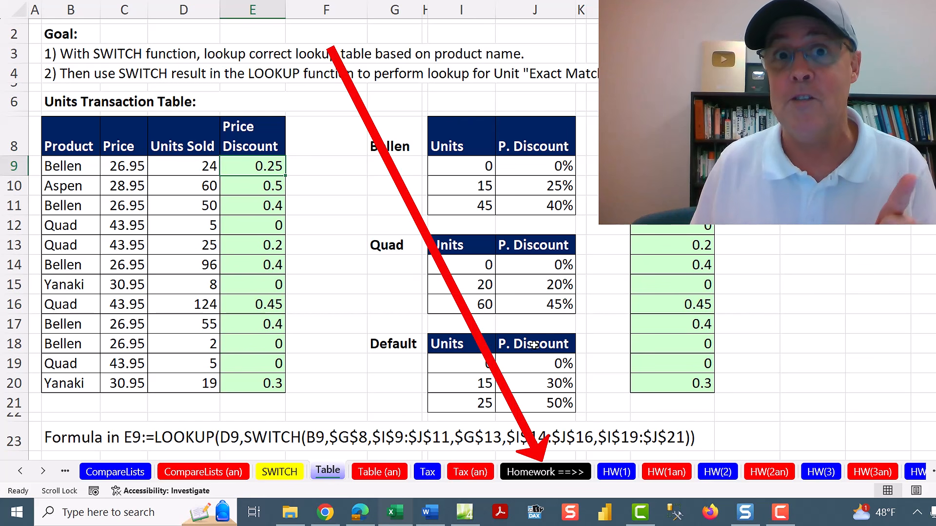
pyautogui.click(568, 473)
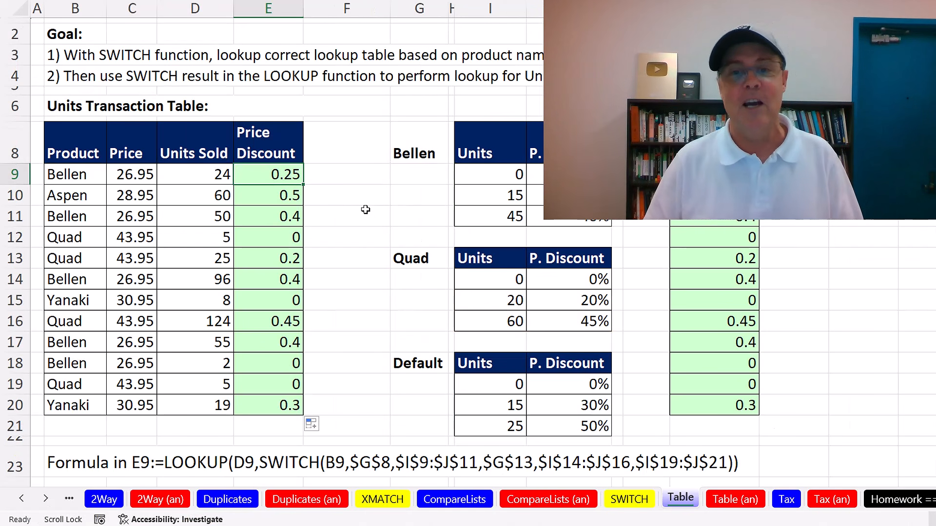
pyautogui.doubleClick(287, 177)
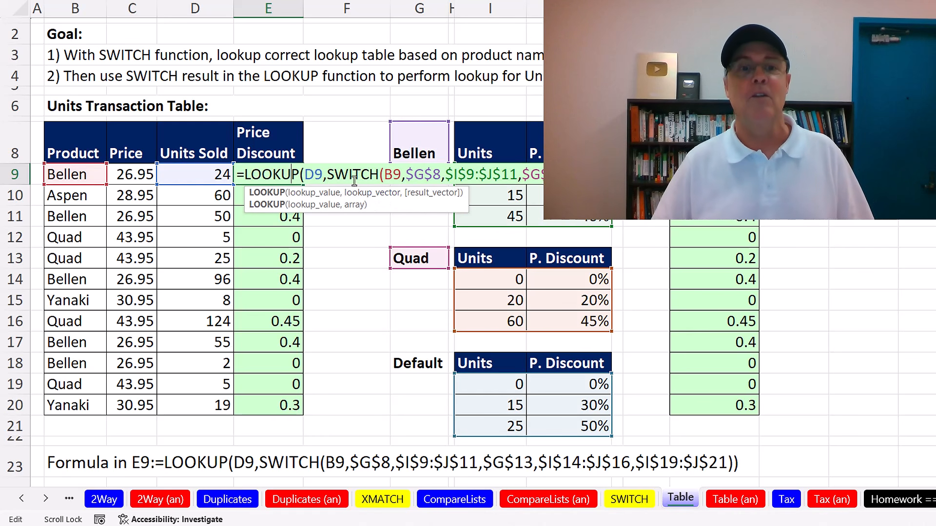
pyautogui.press('Escape')
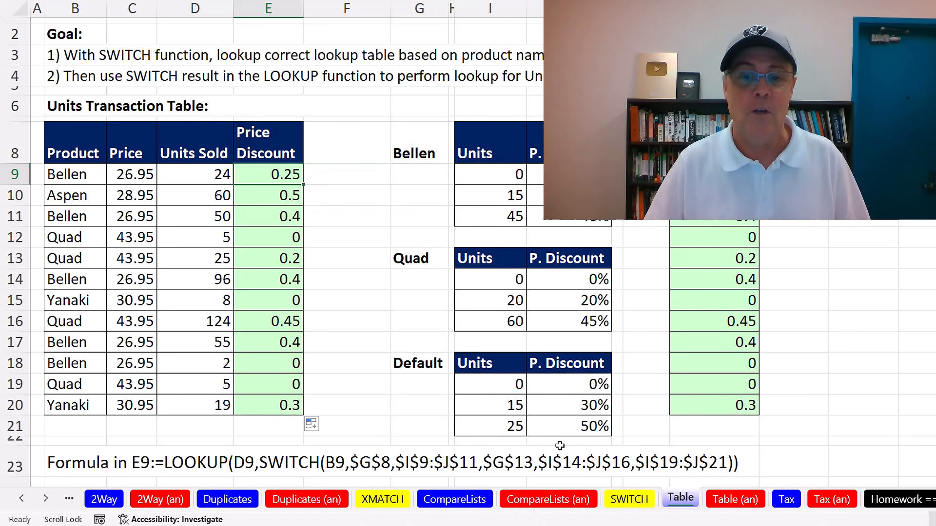
# Revisit the CompareLists sheet and review the FILTER formula in G9 of the Duplicates sheet
pyautogui.click(455, 499)
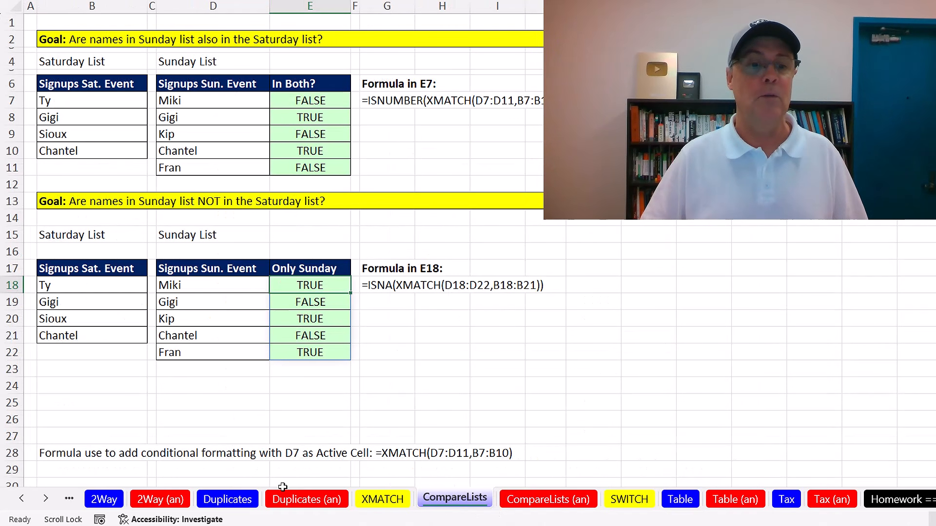
pyautogui.click(228, 499)
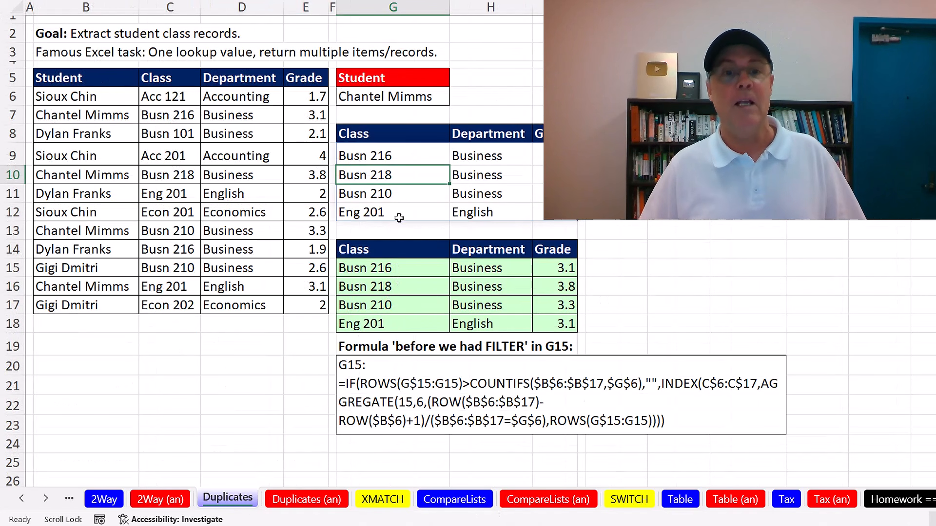
pyautogui.doubleClick(398, 155)
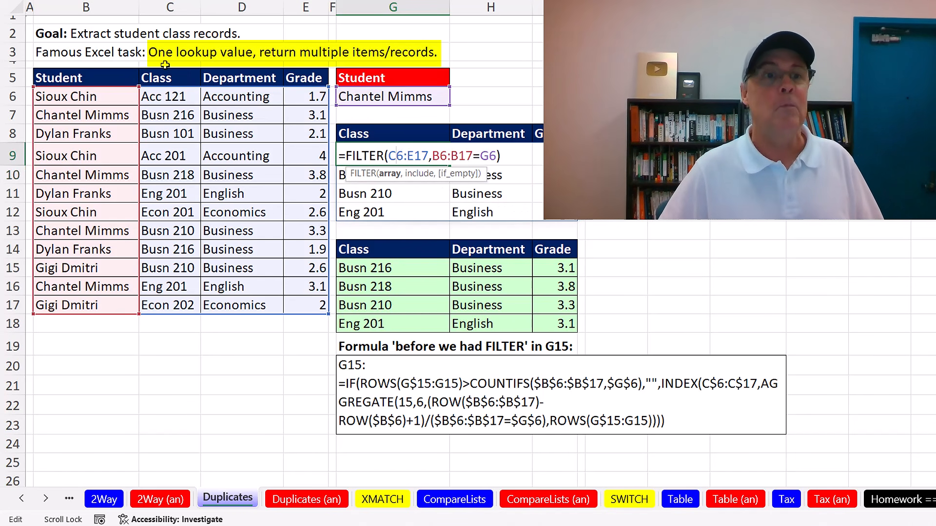
pyautogui.press('Escape')
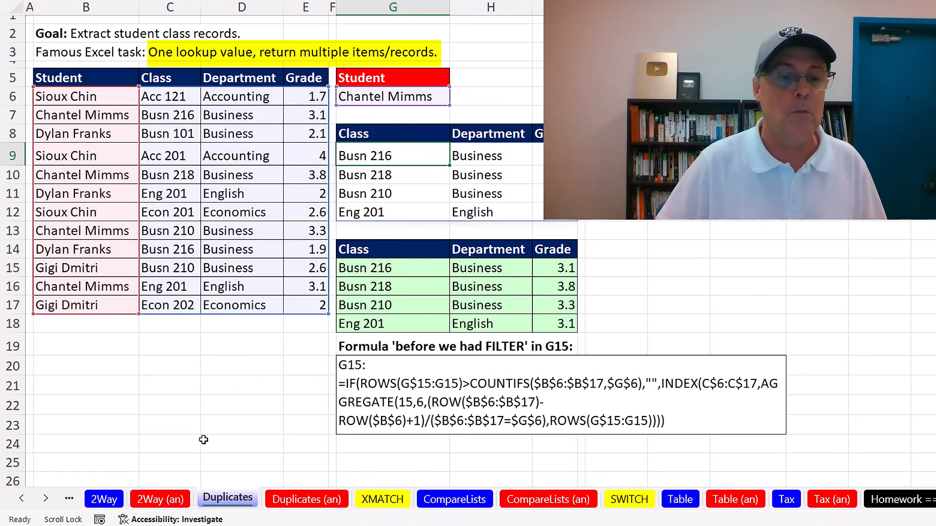